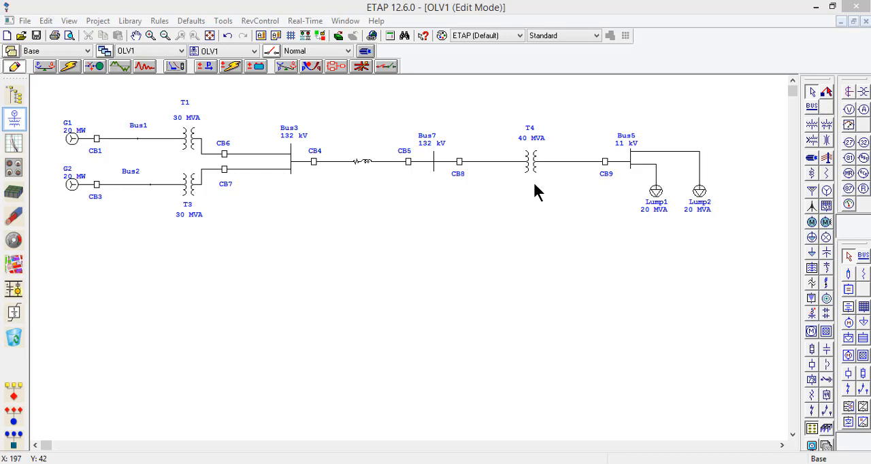
# Step: Check the full-load current in the rating data of generator G1
pyautogui.click(133, 173)
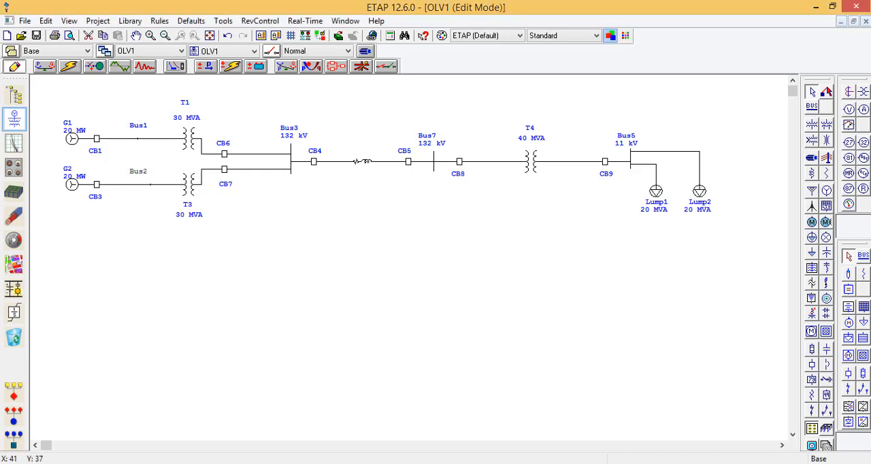
pyautogui.doubleClick(73, 136)
pyautogui.click(331, 83)
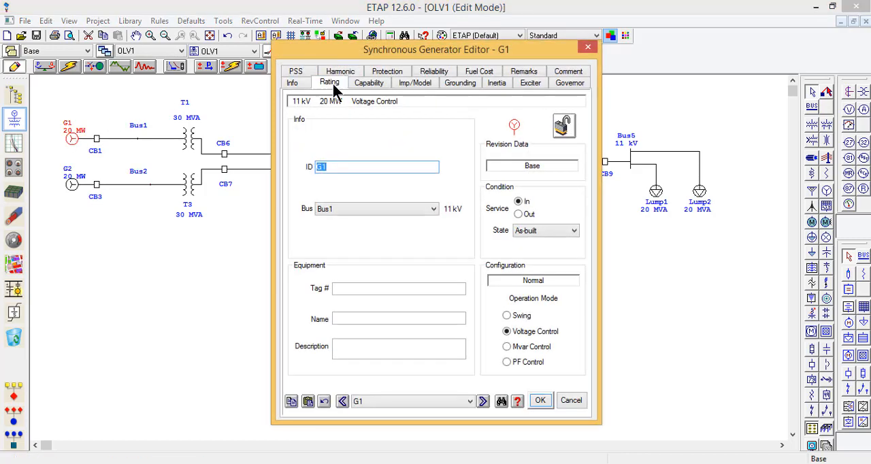
pyautogui.click(461, 175)
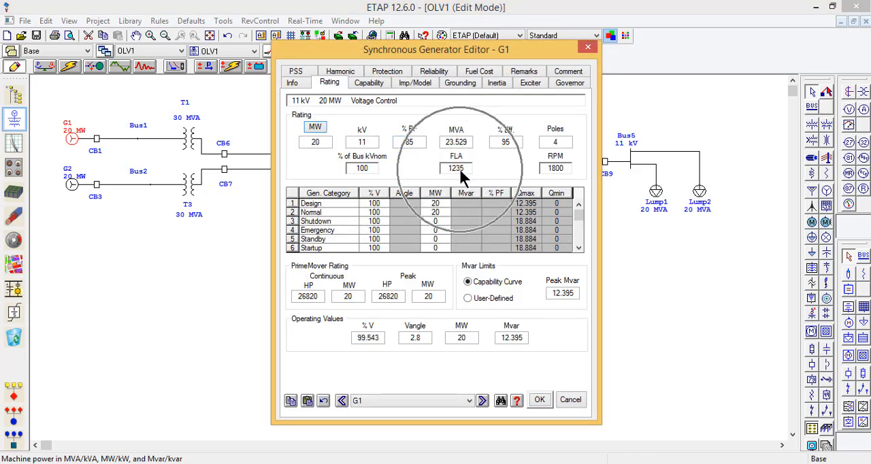
pyautogui.click(538, 399)
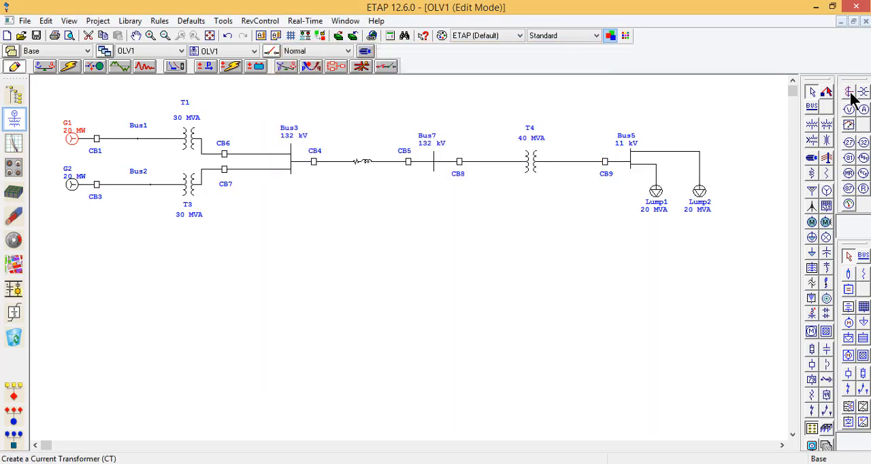
# Step: Insert a current transformer between CB1 and Bus1 and set its standard to IEC
pyautogui.click(851, 98)
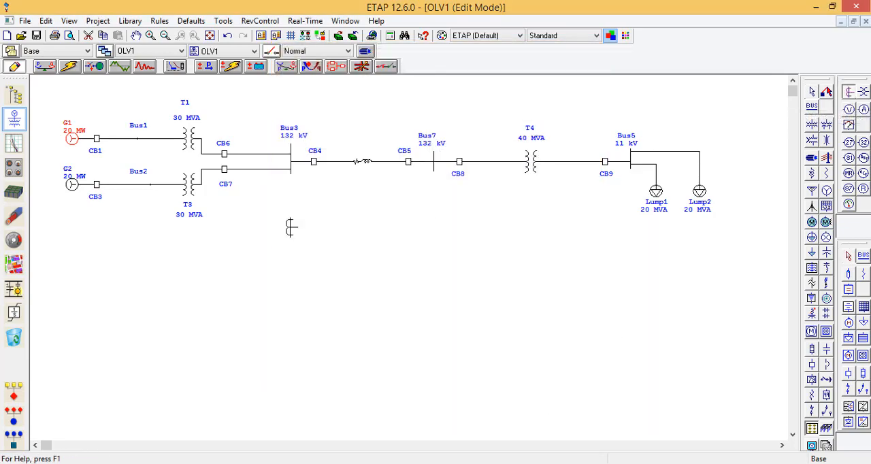
pyautogui.click(114, 136)
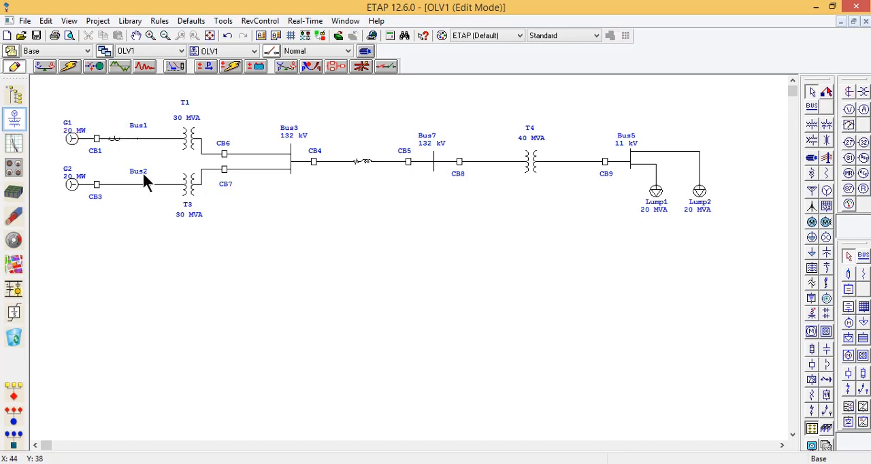
pyautogui.doubleClick(114, 145)
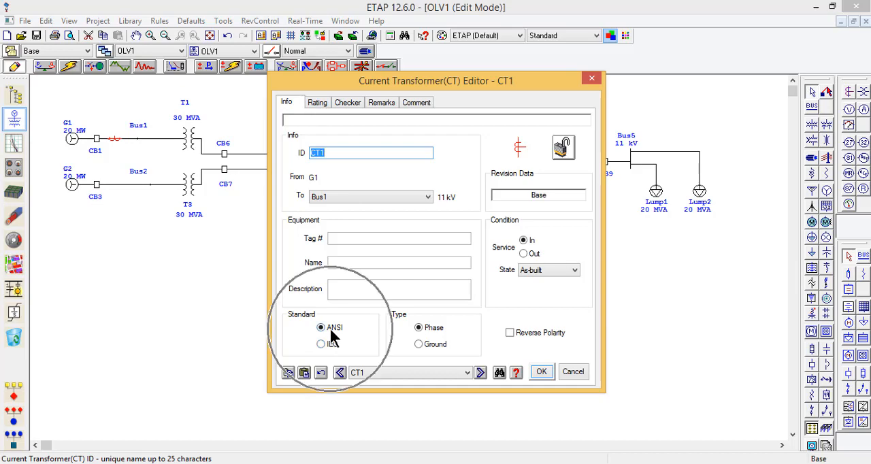
pyautogui.click(316, 107)
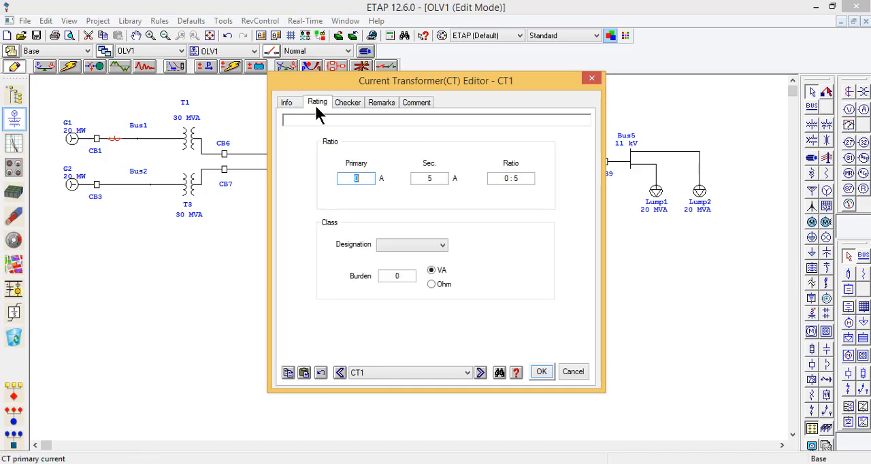
pyautogui.click(410, 244)
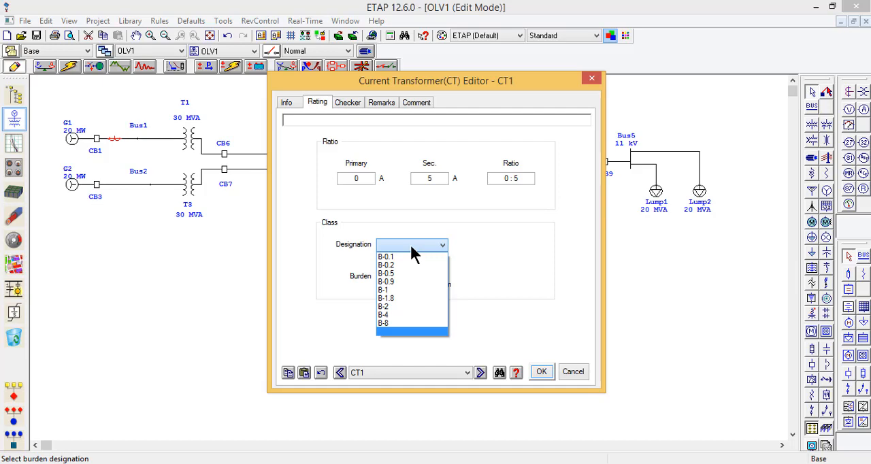
pyautogui.click(411, 246)
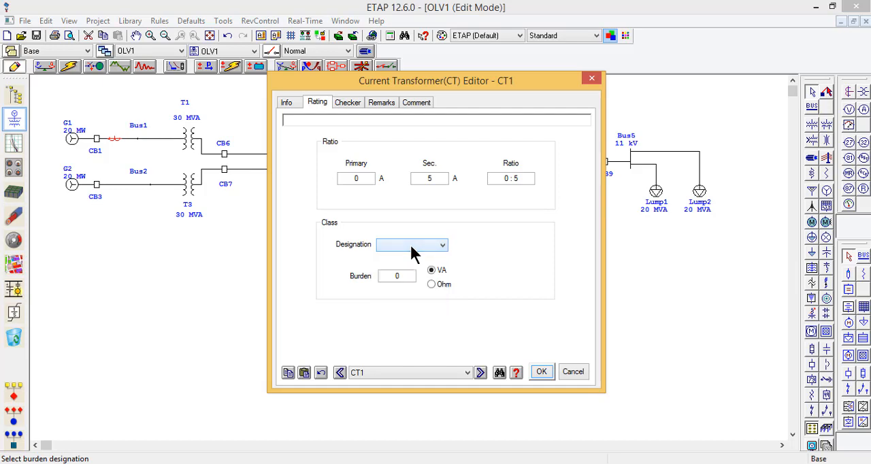
pyautogui.click(300, 105)
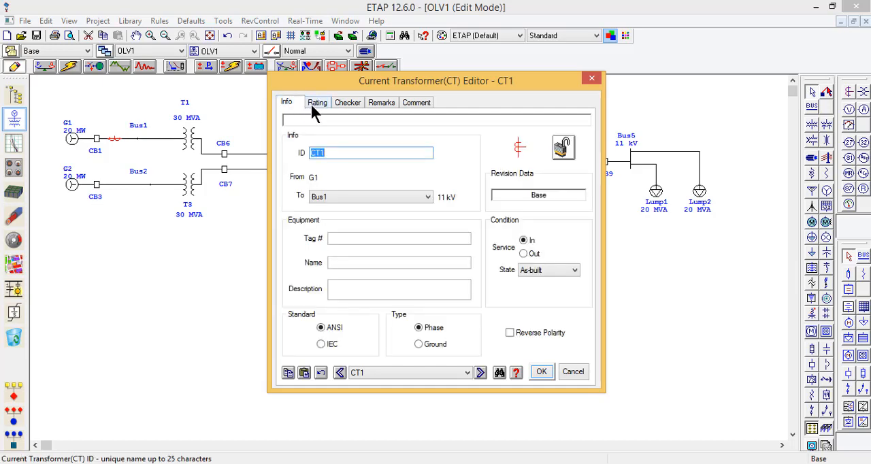
pyautogui.click(321, 345)
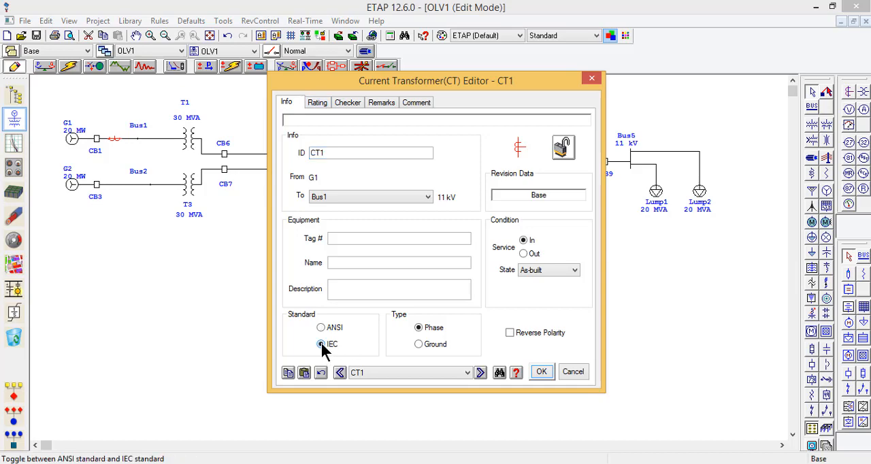
# Step: Set the primary current of the current transformer beside CB1 to 1200 A
pyautogui.click(318, 103)
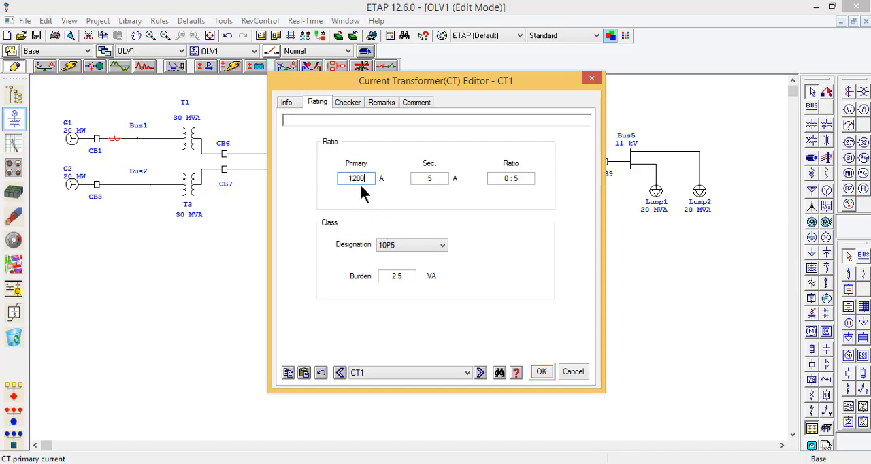
pyautogui.click(493, 177)
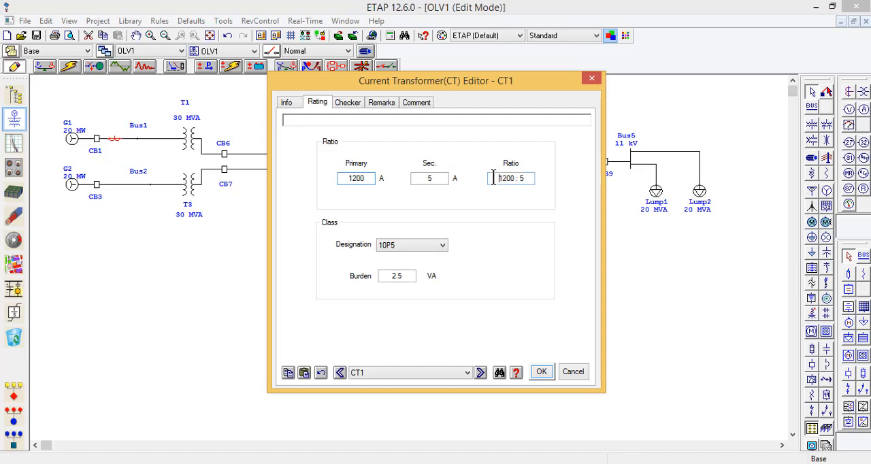
pyautogui.click(419, 253)
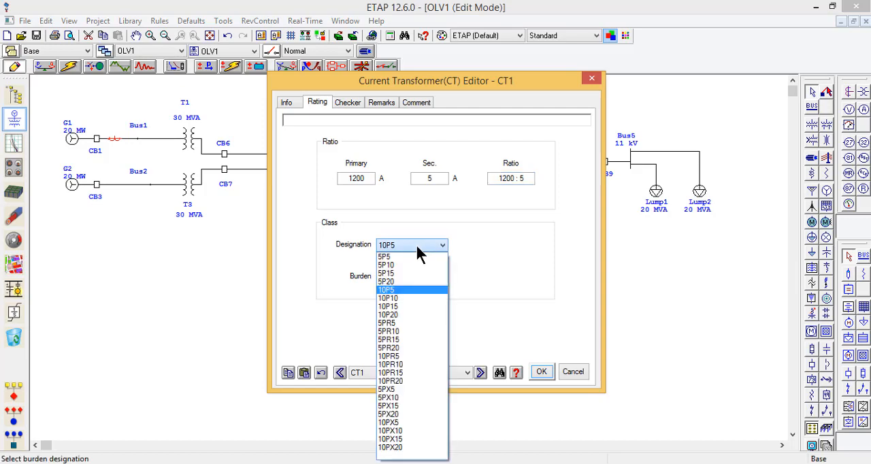
pyautogui.click(419, 253)
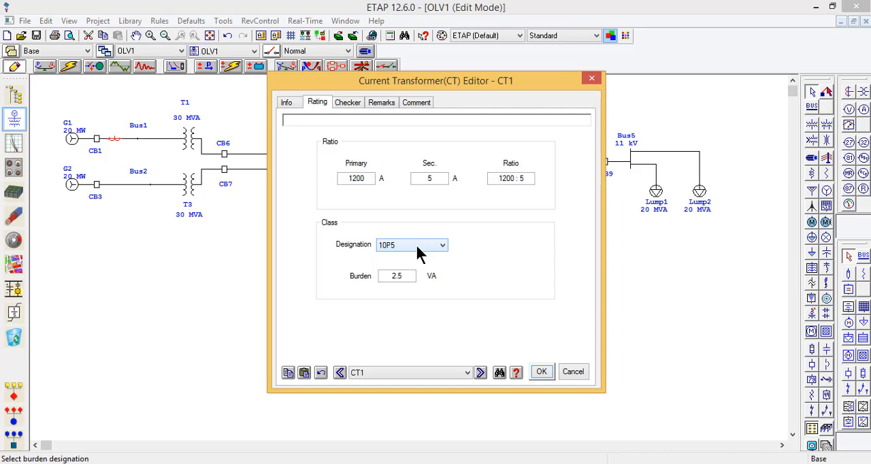
pyautogui.click(383, 247)
pyautogui.click(356, 181)
pyautogui.click(356, 181)
pyautogui.click(422, 179)
# Step: Assign class designation 5P20 and a 25 VA burden to the current transformer beside CB1, and save its settings
pyautogui.click(412, 249)
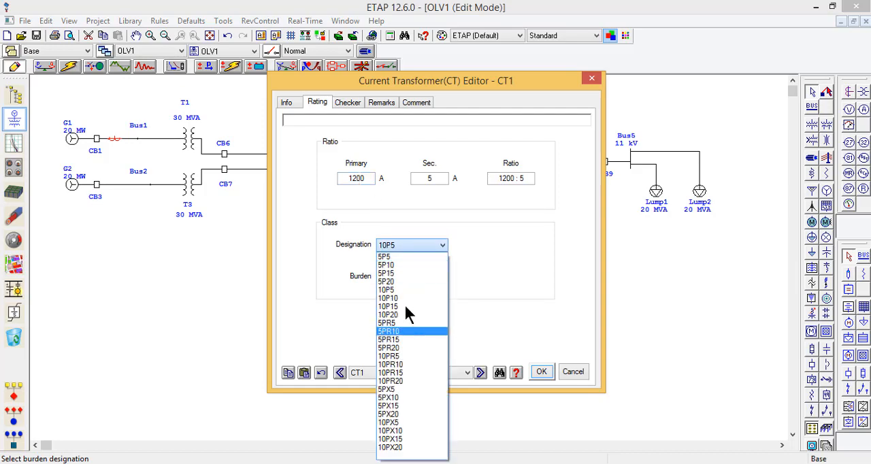
pyautogui.click(405, 281)
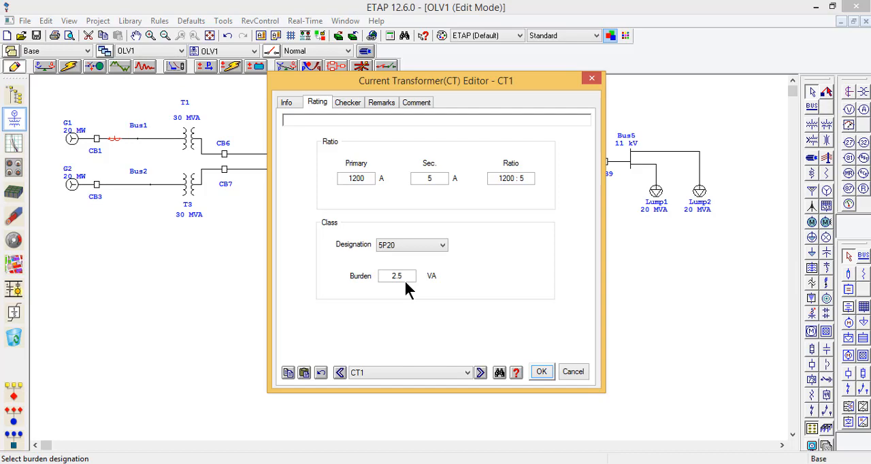
pyautogui.doubleClick(405, 275)
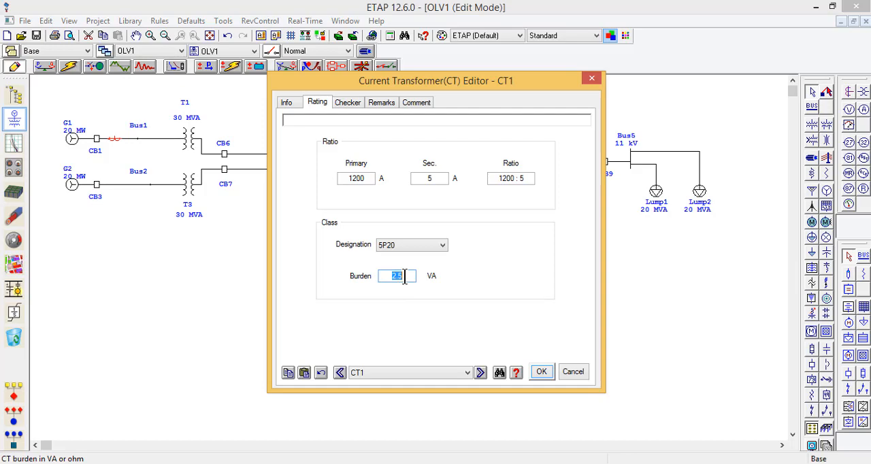
pyautogui.write('25')
pyautogui.click(545, 370)
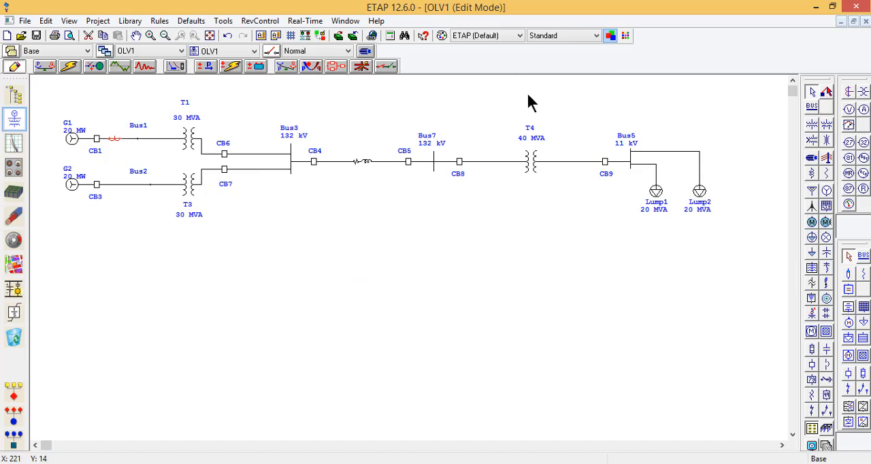
# Step: Check the full-load current in the rating data of generator G2
pyautogui.doubleClick(70, 182)
pyautogui.click(331, 83)
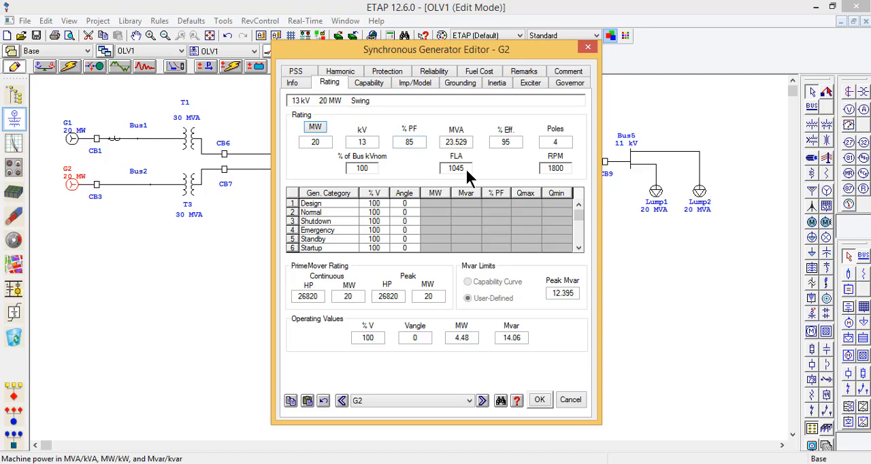
pyautogui.press('ctrl')
pyautogui.click(587, 47)
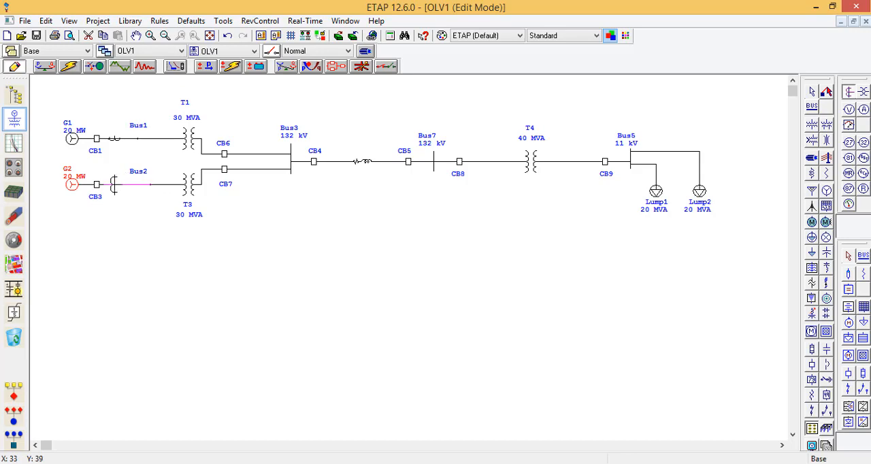
# Step: Insert a current transformer between CB3 and Bus2 and set its primary current to 1000 A
pyautogui.click(115, 179)
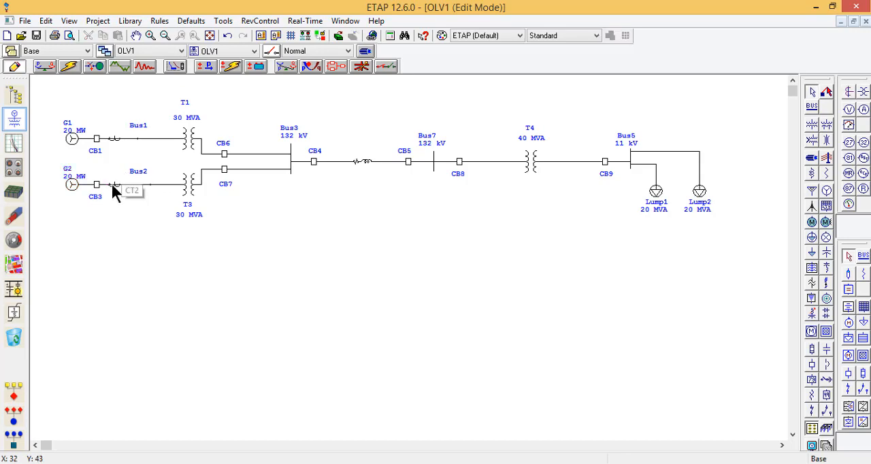
pyautogui.doubleClick(114, 185)
pyautogui.click(316, 103)
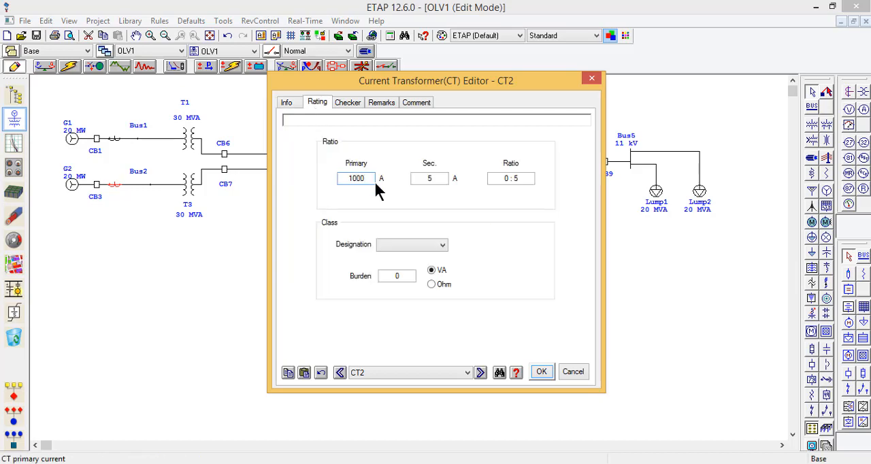
pyautogui.click(467, 326)
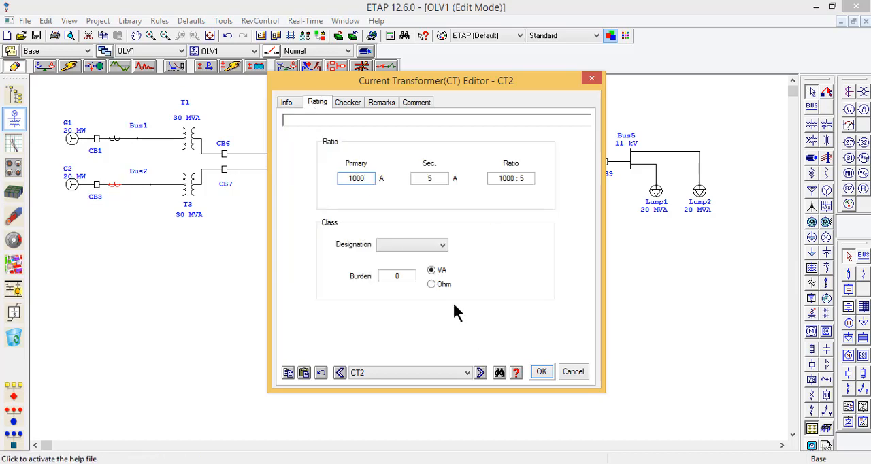
# Step: Define the current transformer beside CB3 under the IEC standard with designation 5P20 and a 25 VA burden, and save it
pyautogui.click(291, 102)
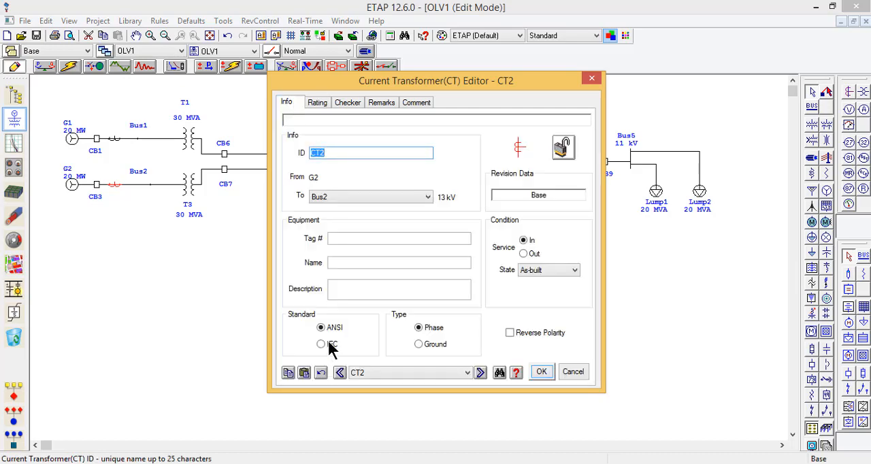
pyautogui.click(317, 102)
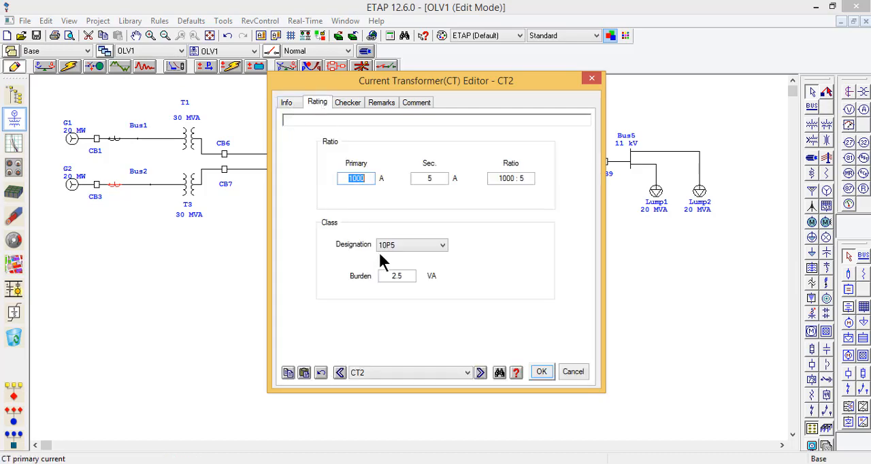
pyautogui.click(388, 247)
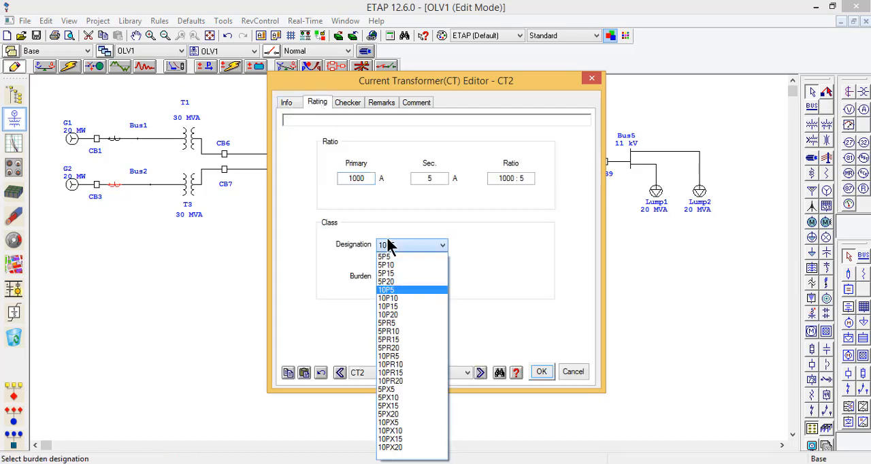
pyautogui.click(402, 282)
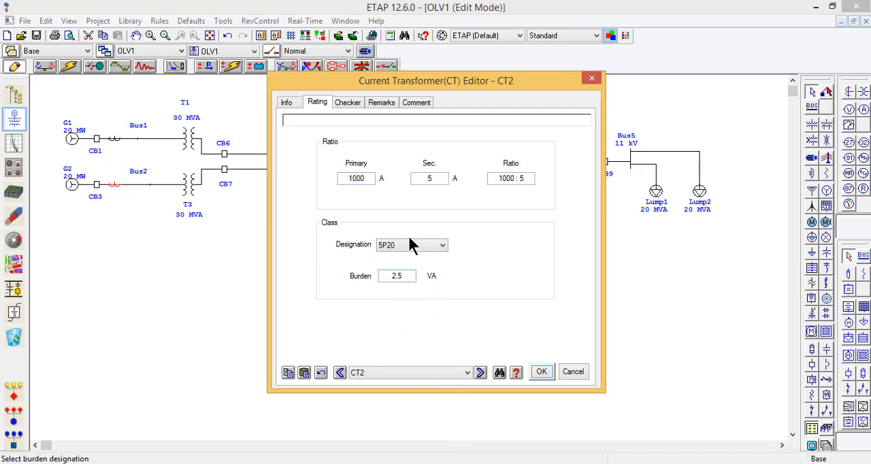
pyautogui.doubleClick(406, 276)
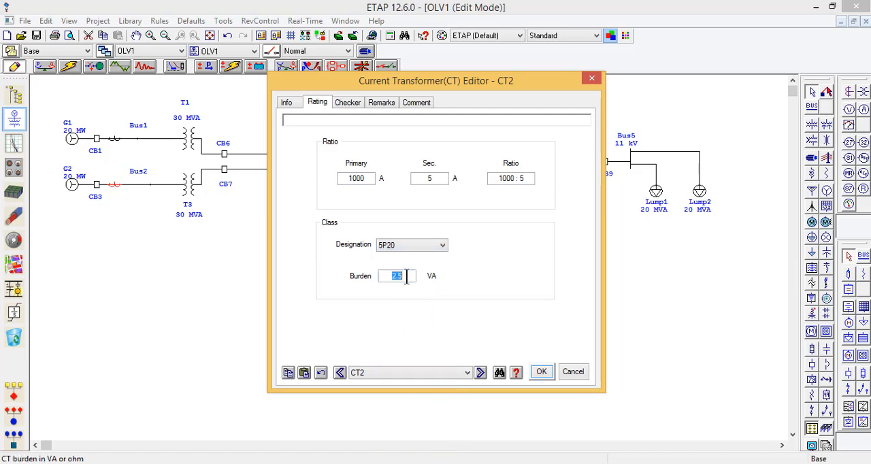
pyautogui.write('25')
pyautogui.click(543, 371)
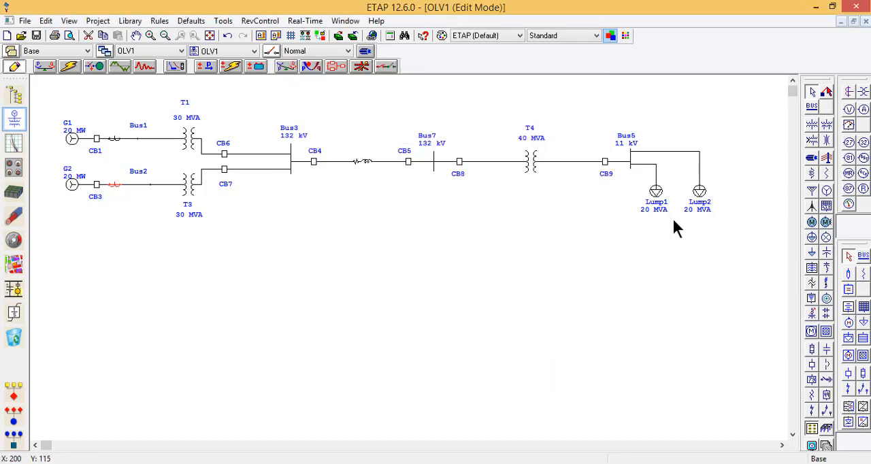
# Step: Place an overcurrent relay above Bus1 and connect it to the current transformer beside CB1
pyautogui.click(865, 175)
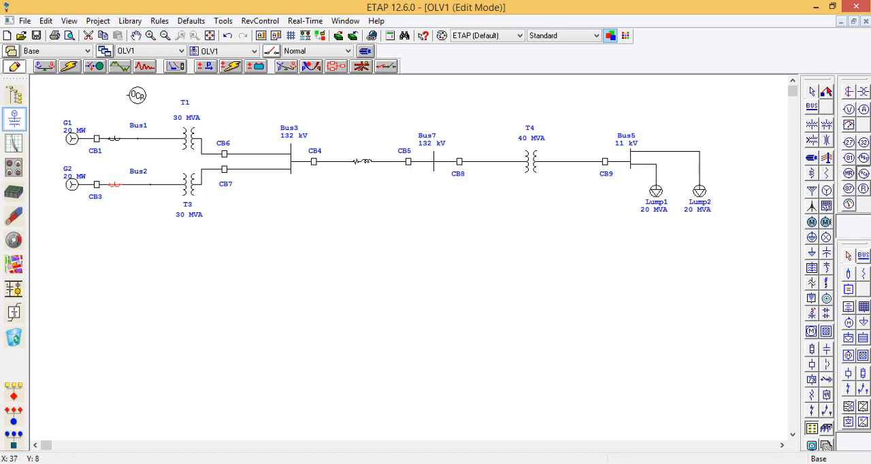
pyautogui.click(129, 94)
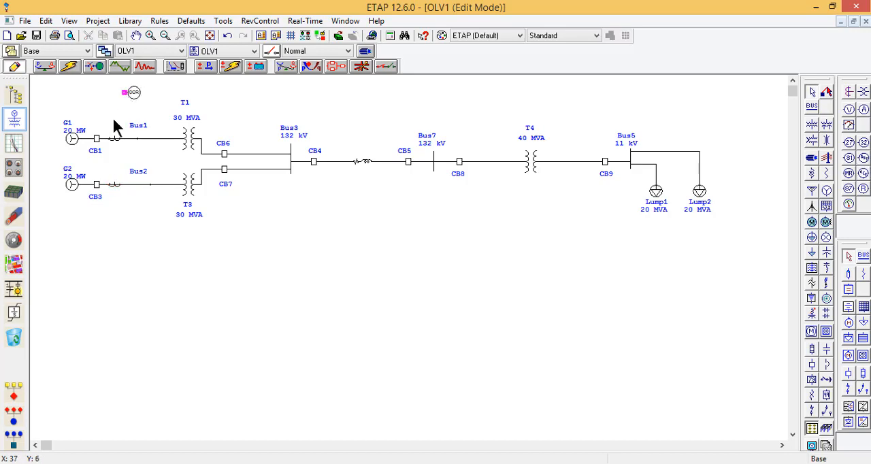
pyautogui.moveTo(125, 92); pyautogui.dragTo(116, 138)
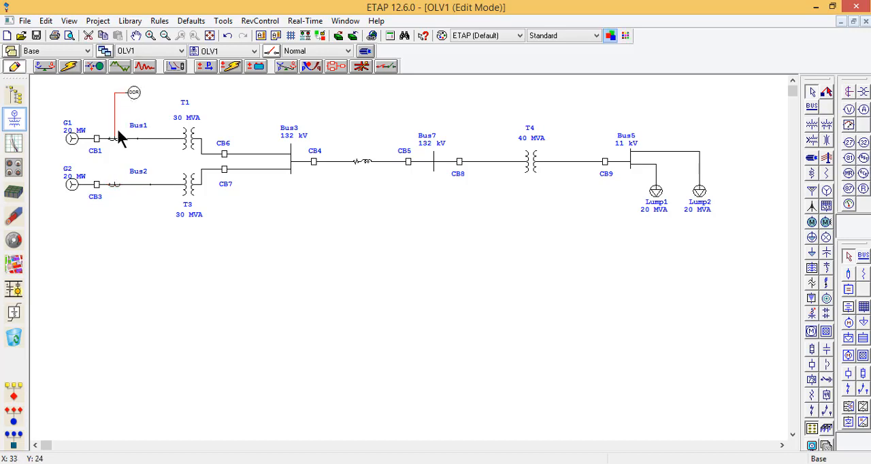
# Step: Open the overcurrent relay above Bus1 and review its current transformer inputs, interlock outputs and overcurrent settings
pyautogui.doubleClick(134, 92)
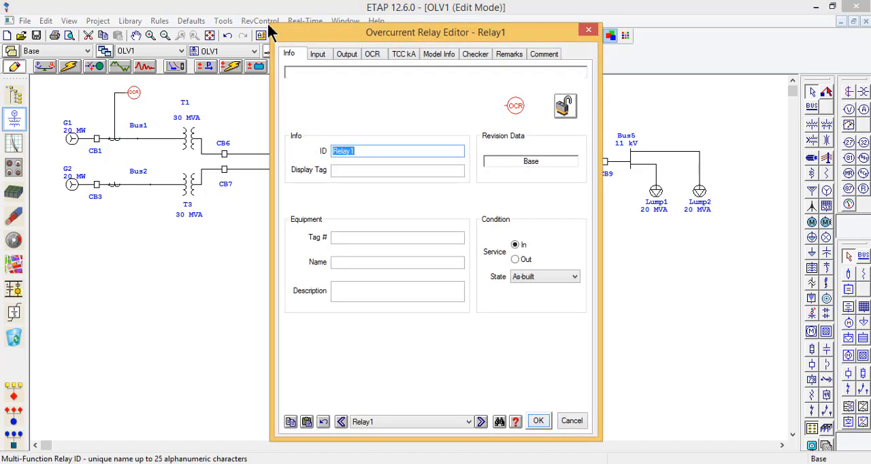
pyautogui.click(317, 55)
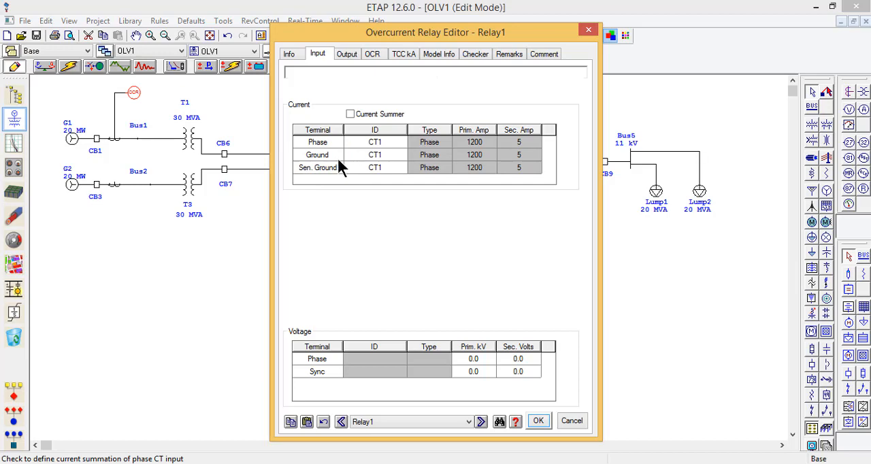
pyautogui.click(346, 58)
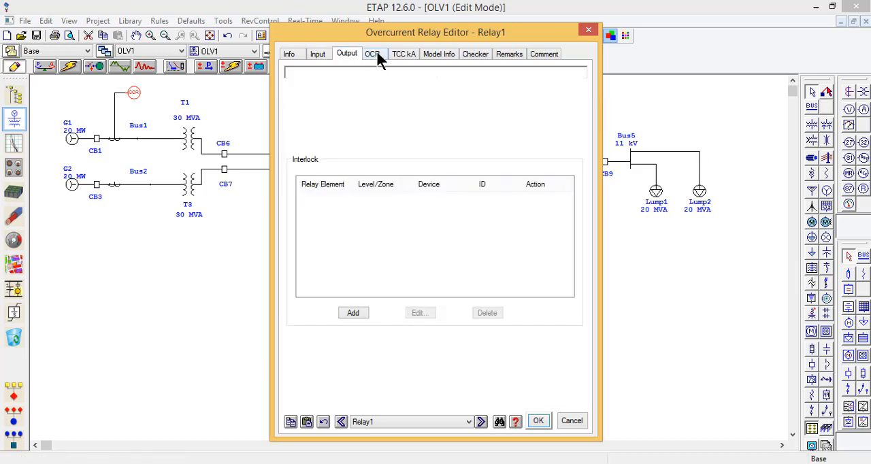
pyautogui.click(374, 55)
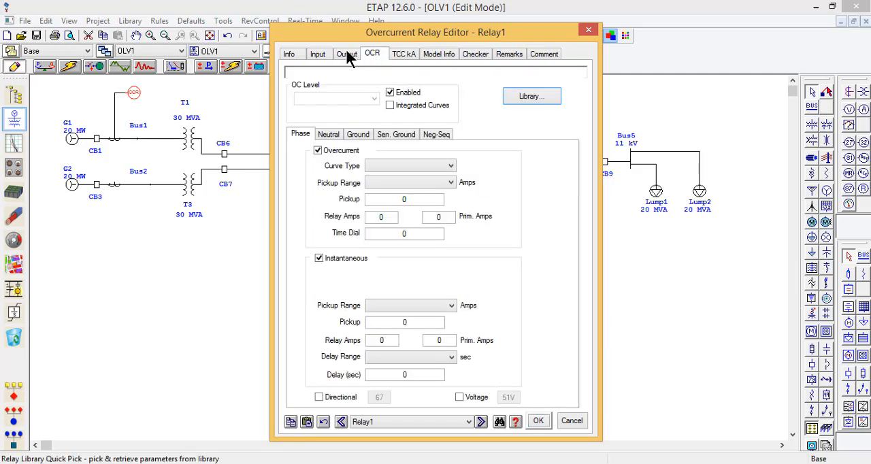
pyautogui.click(318, 58)
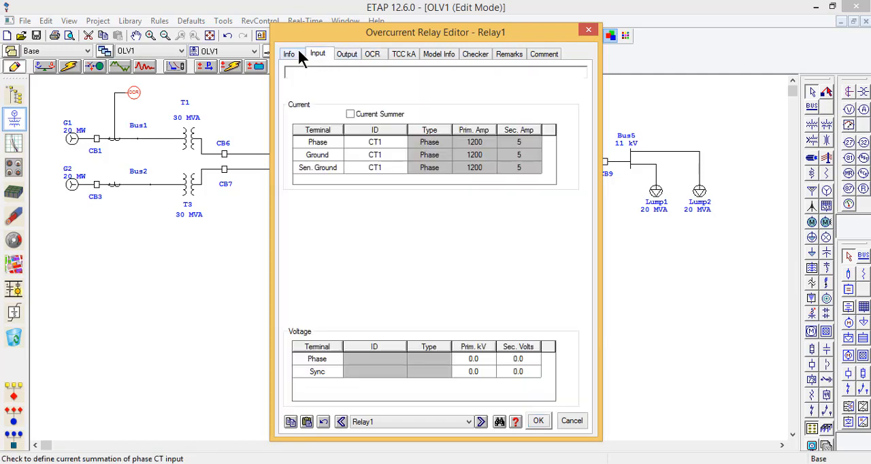
pyautogui.click(298, 53)
pyautogui.click(348, 56)
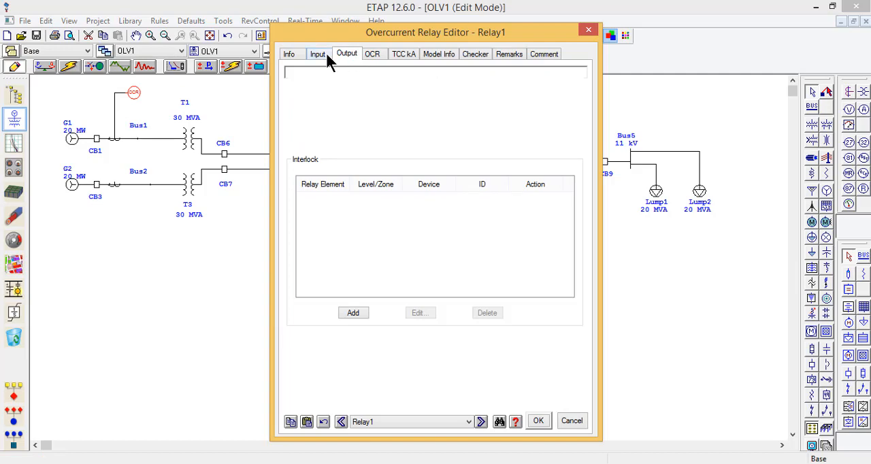
pyautogui.click(326, 55)
pyautogui.click(374, 55)
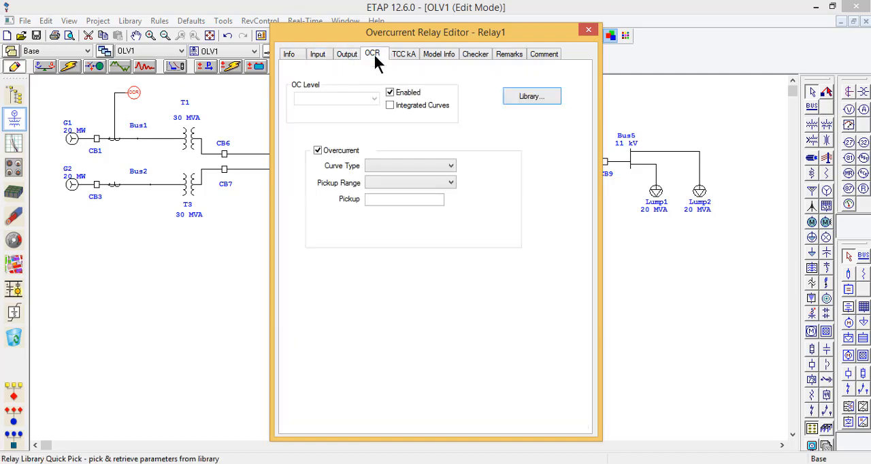
# Step: Open the relay library and filter it to the Generator protection type with the Overcurrent function
pyautogui.click(550, 97)
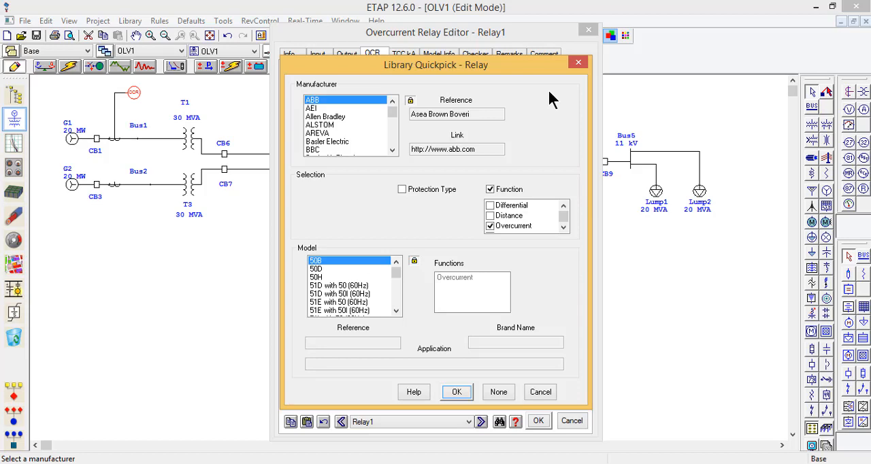
pyautogui.click(490, 190)
pyautogui.click(441, 190)
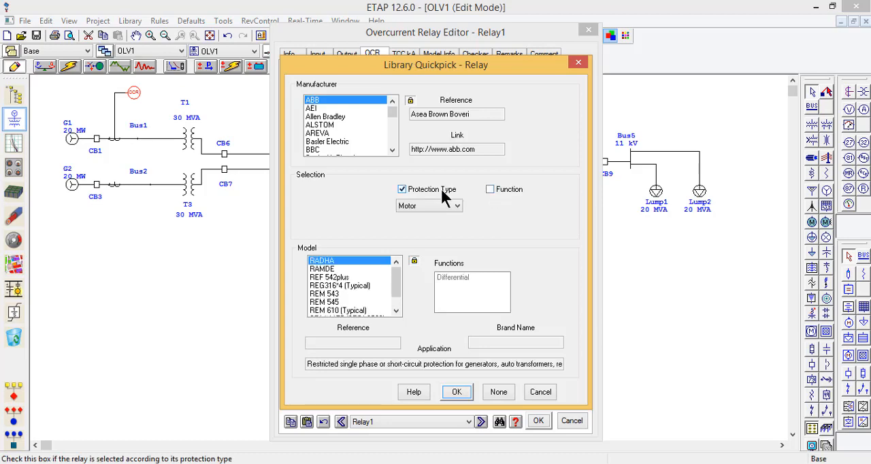
pyautogui.click(439, 207)
pyautogui.click(434, 226)
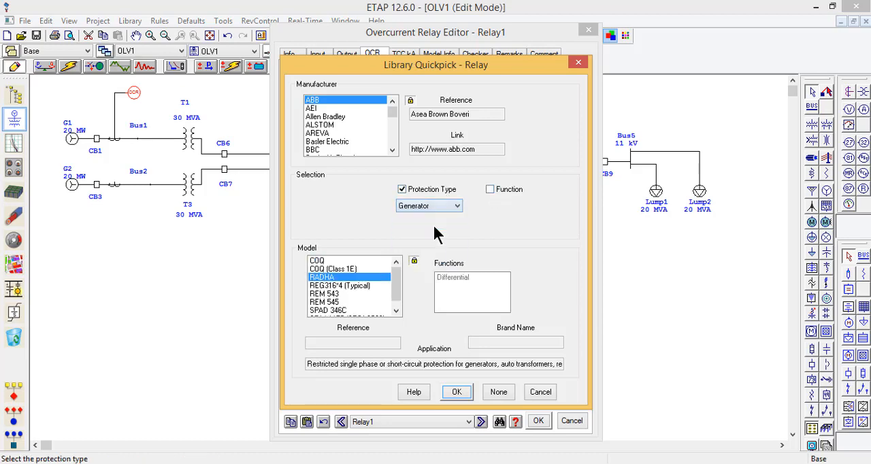
pyautogui.click(504, 192)
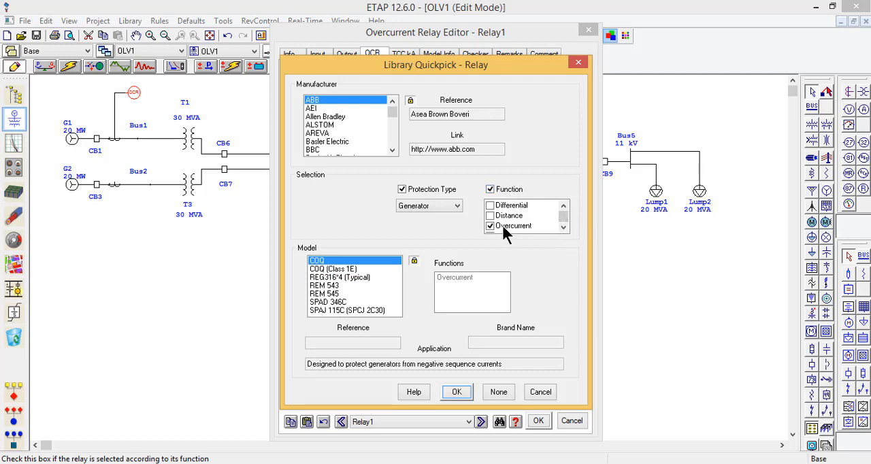
# Step: Select the ALSTOM P342 model from the relay library and apply it to the relay
pyautogui.click(338, 126)
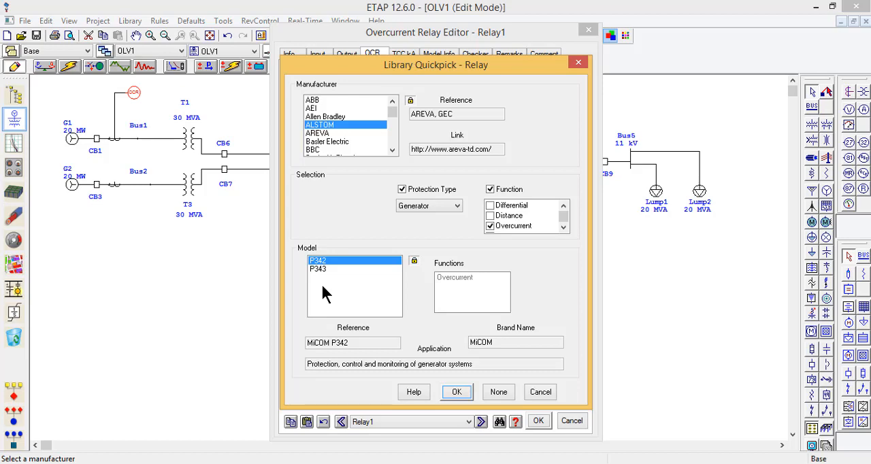
pyautogui.click(338, 100)
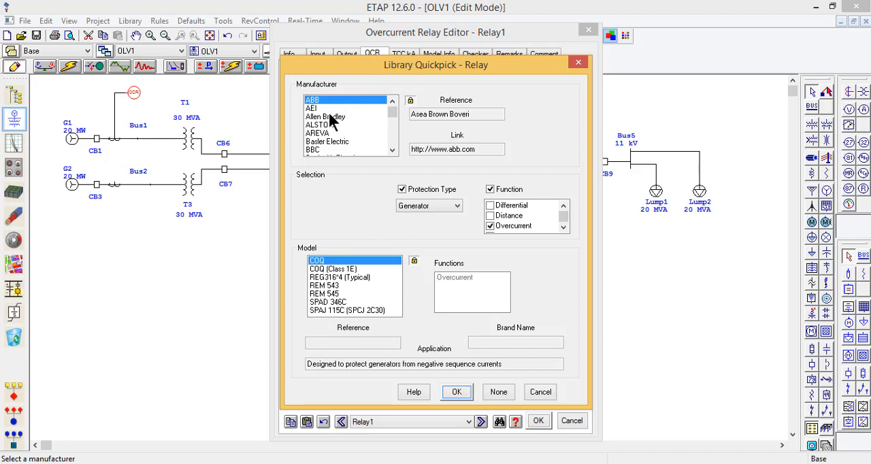
pyautogui.click(331, 125)
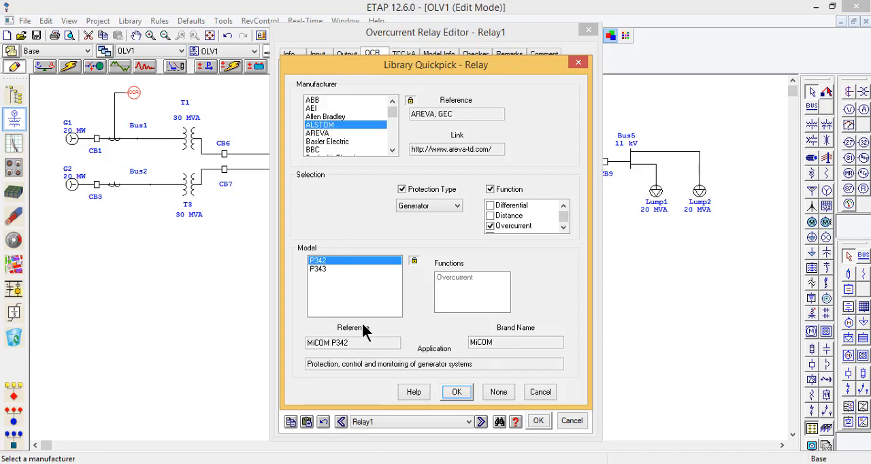
pyautogui.click(456, 394)
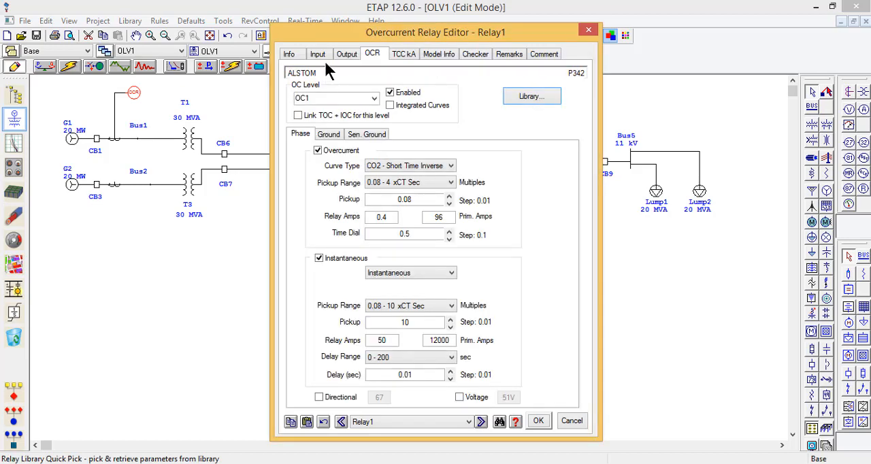
# Step: Start a new output interlock for the relay and set its relay element to Phase
pyautogui.click(347, 55)
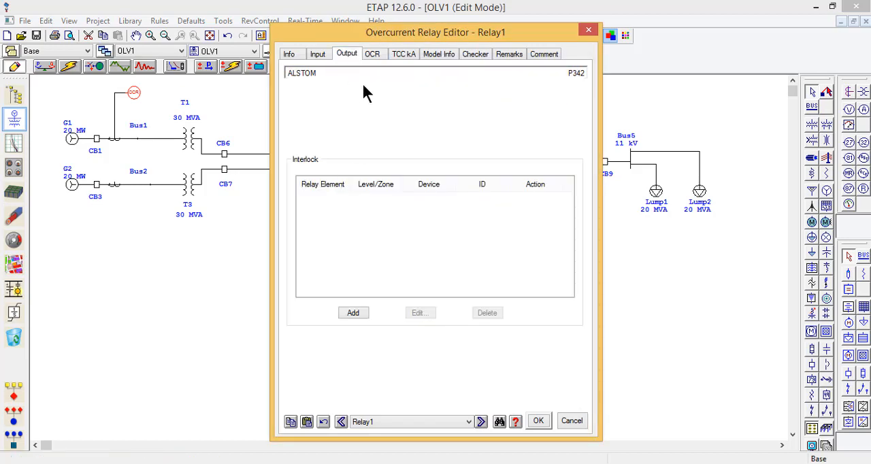
pyautogui.click(354, 314)
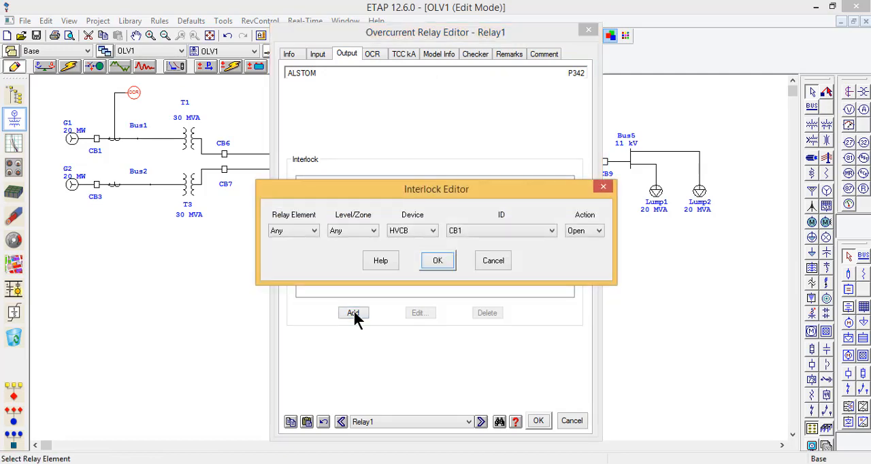
pyautogui.click(312, 231)
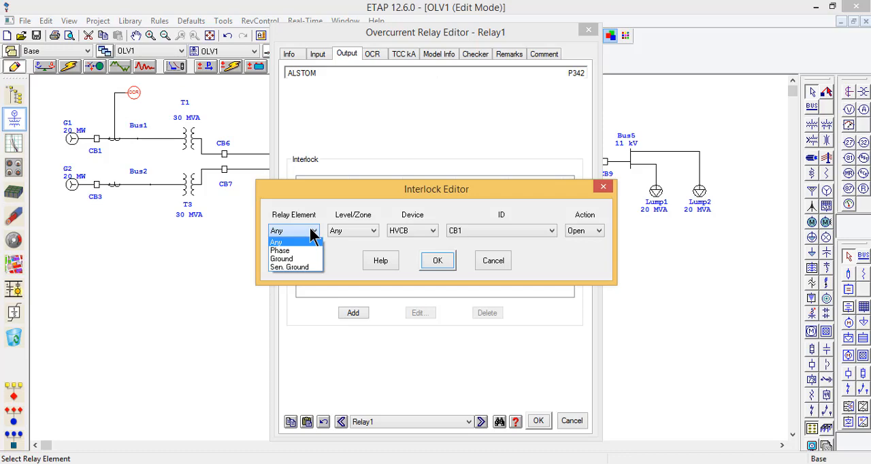
pyautogui.click(493, 260)
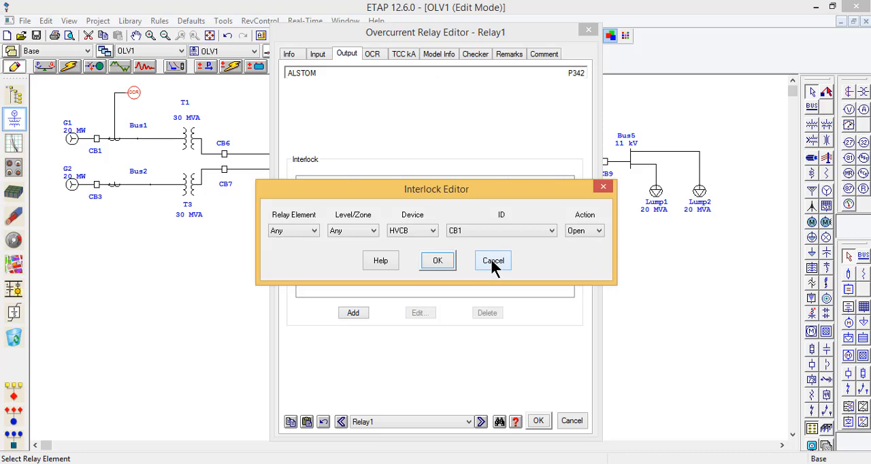
pyautogui.click(301, 229)
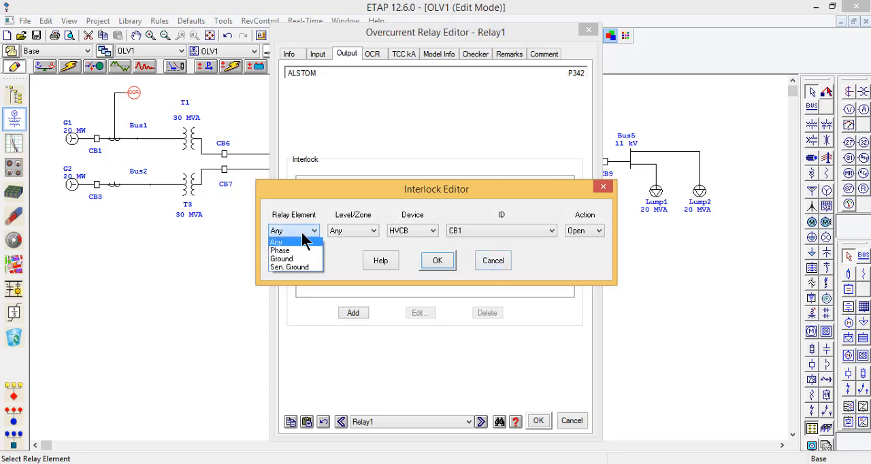
pyautogui.click(301, 233)
pyautogui.click(300, 230)
pyautogui.click(299, 250)
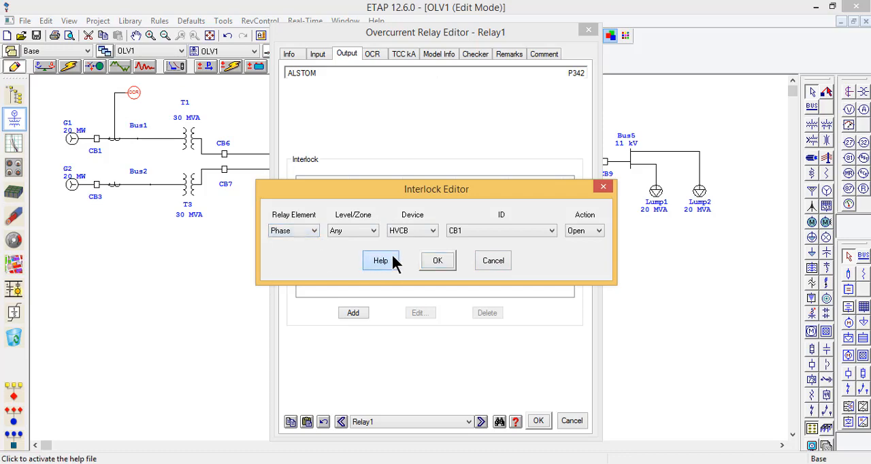
# Step: Read the help topic explaining the Interlock Editor fields, enlarged to full screen, and close it
pyautogui.click(392, 260)
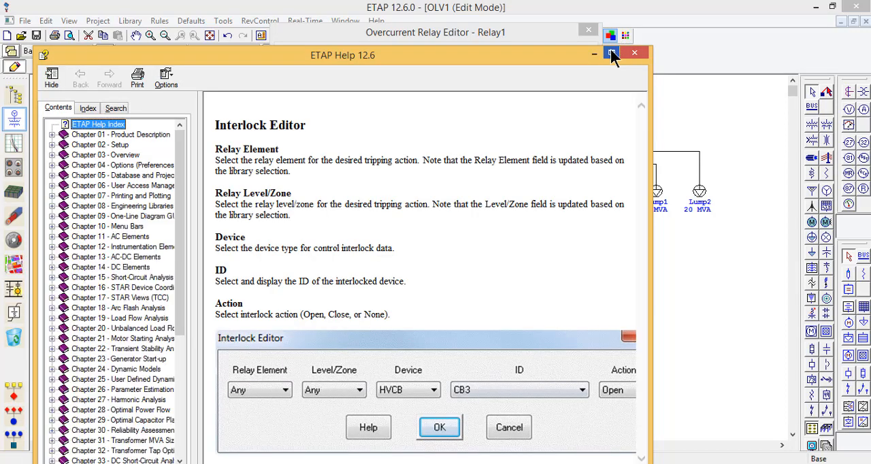
pyautogui.click(611, 52)
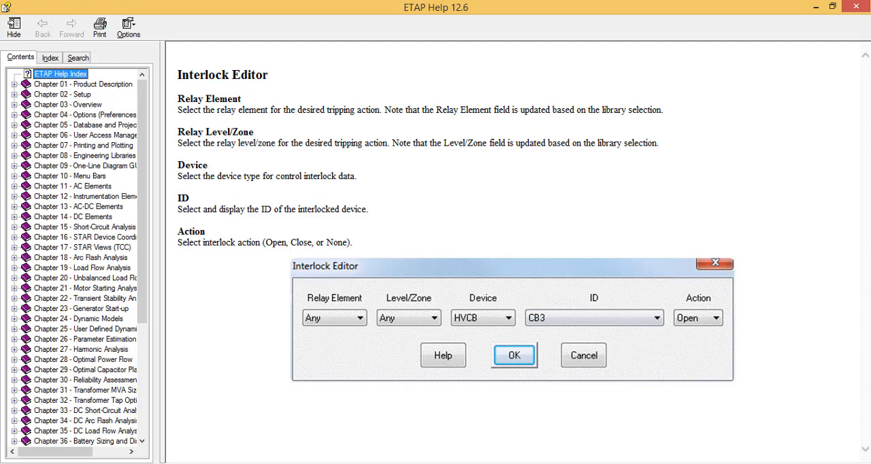
pyautogui.click(650, 463)
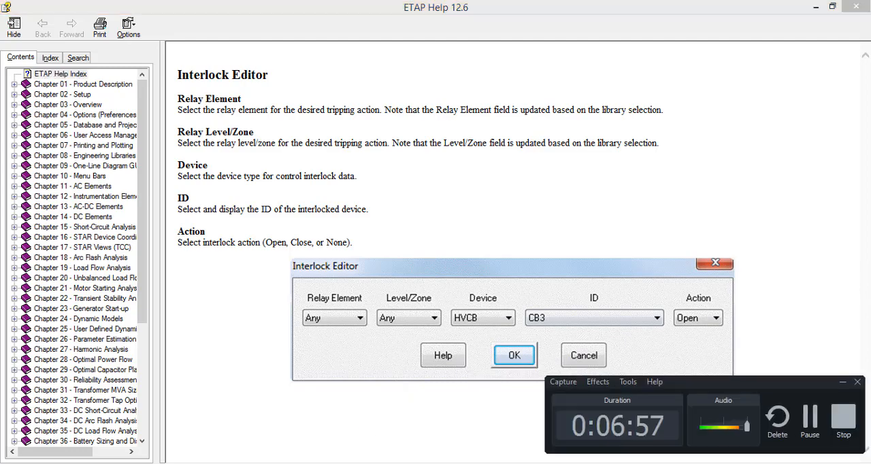
pyautogui.click(814, 421)
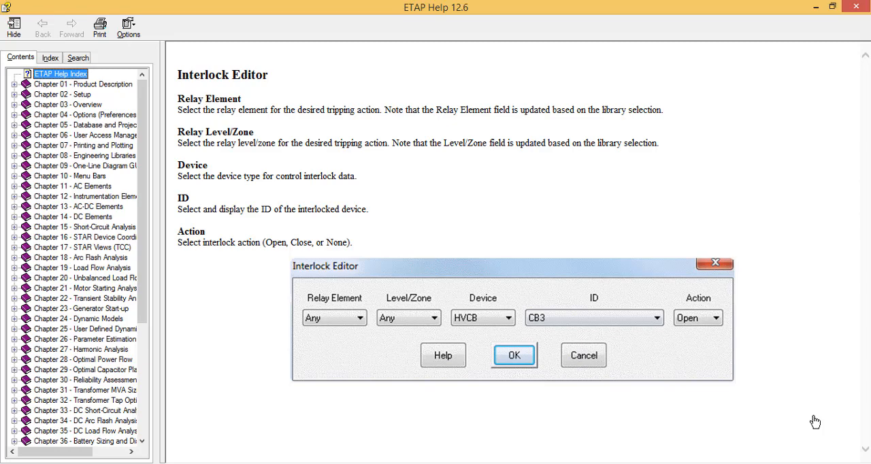
pyautogui.press('Down')
pyautogui.press('Down')
pyautogui.press('Down')
pyautogui.press('Down')
pyautogui.press('Down')
pyautogui.press('Down')
pyautogui.press('Down')
pyautogui.press('Down')
pyautogui.press('Down')
pyautogui.press('Down')
pyautogui.press('Down')
pyautogui.press('Down')
pyautogui.press('Down')
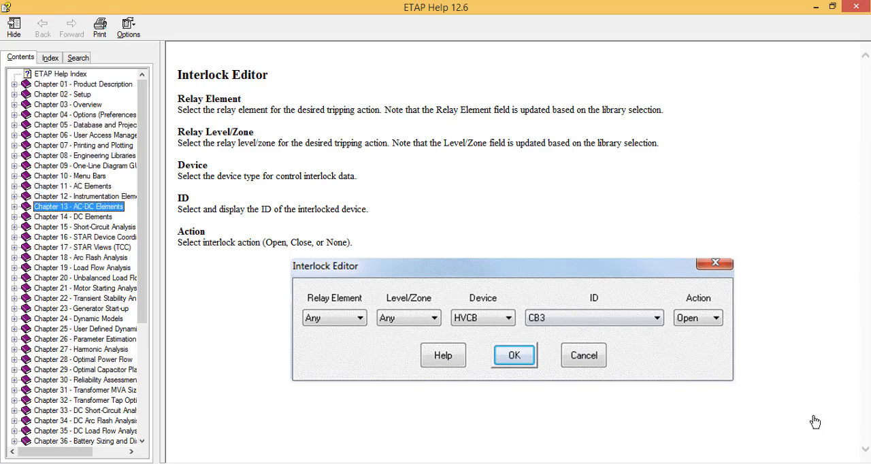
pyautogui.click(771, 160)
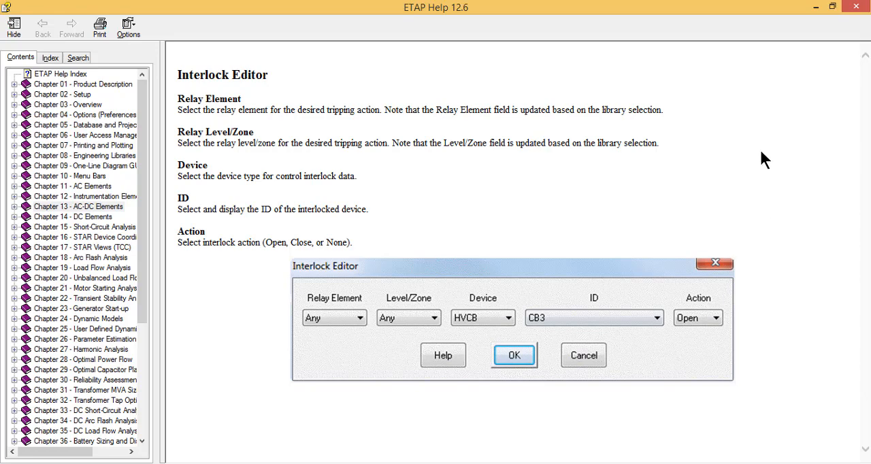
pyautogui.click(856, 8)
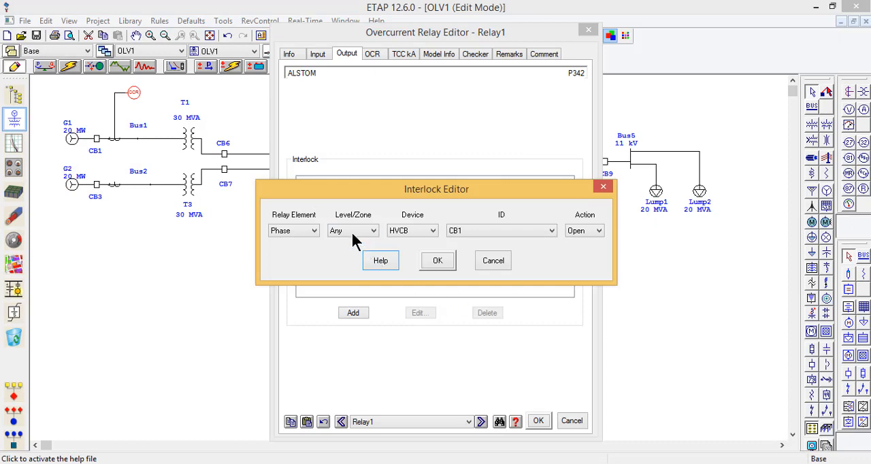
# Step: Set the interlock's relay element to Any and save it with level Any, device HVCB CB1 and action Open
pyautogui.click(296, 231)
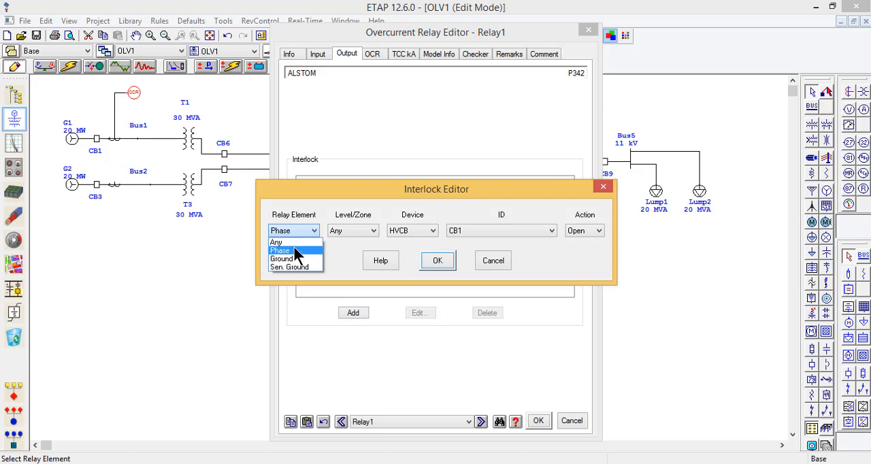
pyautogui.click(295, 250)
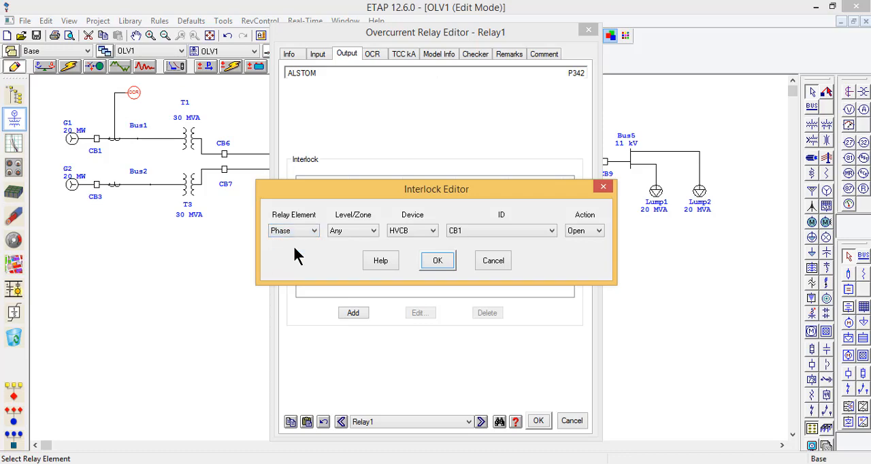
pyautogui.click(294, 232)
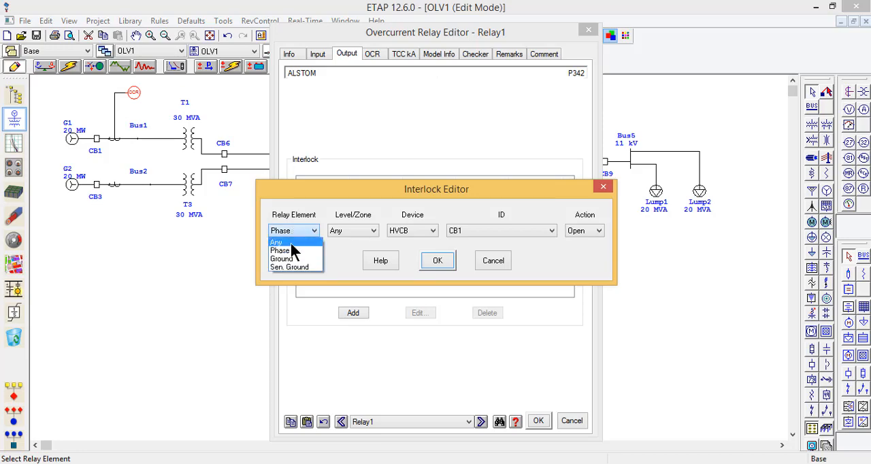
pyautogui.click(292, 243)
pyautogui.click(363, 233)
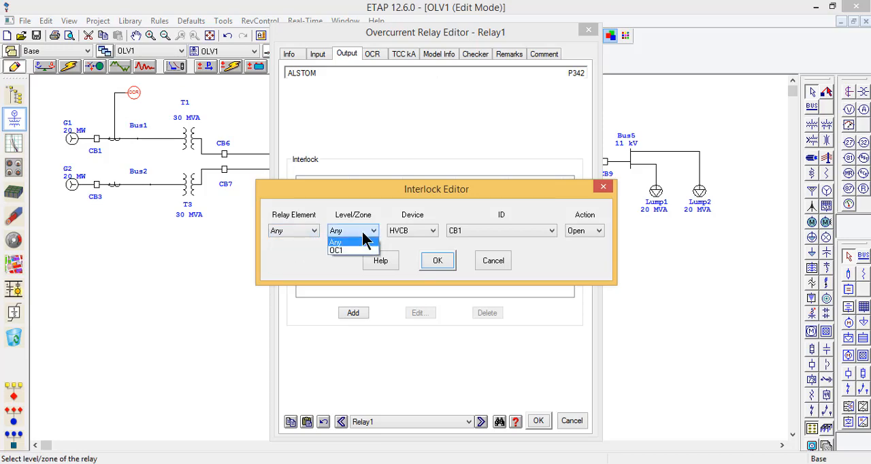
pyautogui.click(362, 232)
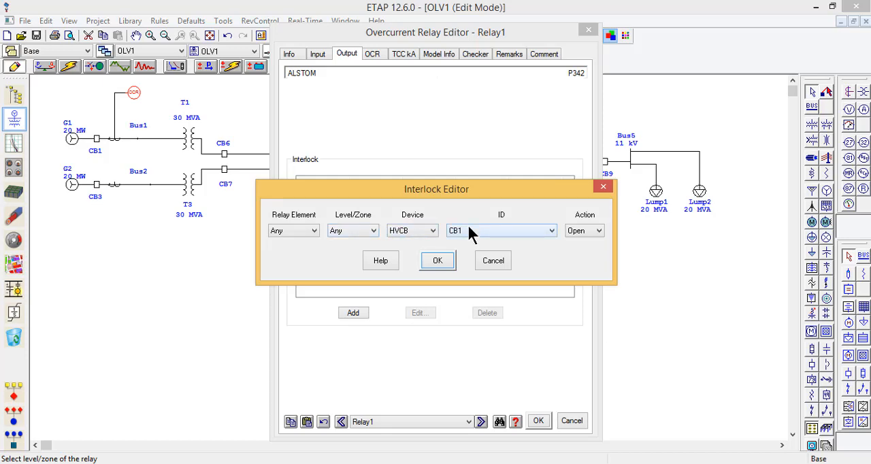
pyautogui.click(99, 153)
pyautogui.click(436, 261)
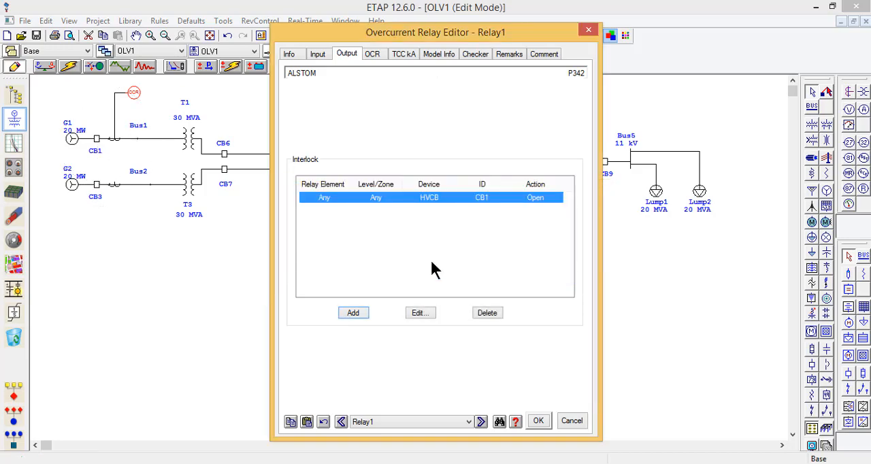
# Step: Review the relay's phase, ground and sensitive ground OCR settings, and disable the sensitive ground overcurrent and instantaneous elements
pyautogui.click(373, 56)
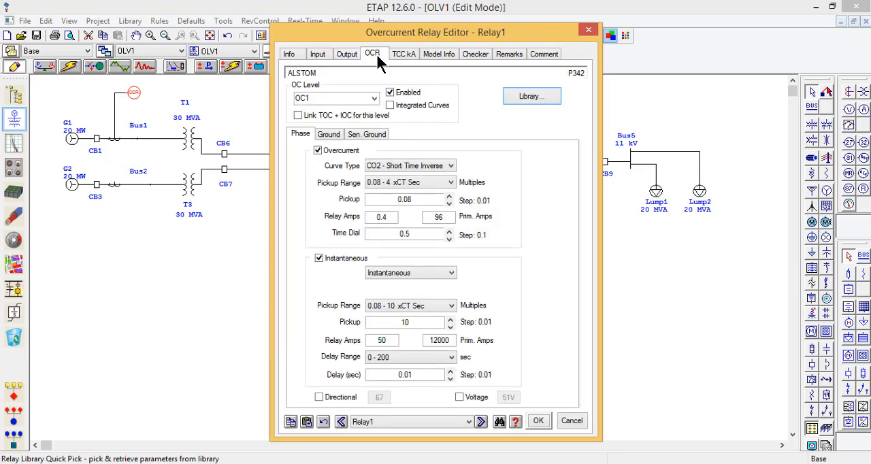
pyautogui.click(331, 136)
pyautogui.click(368, 136)
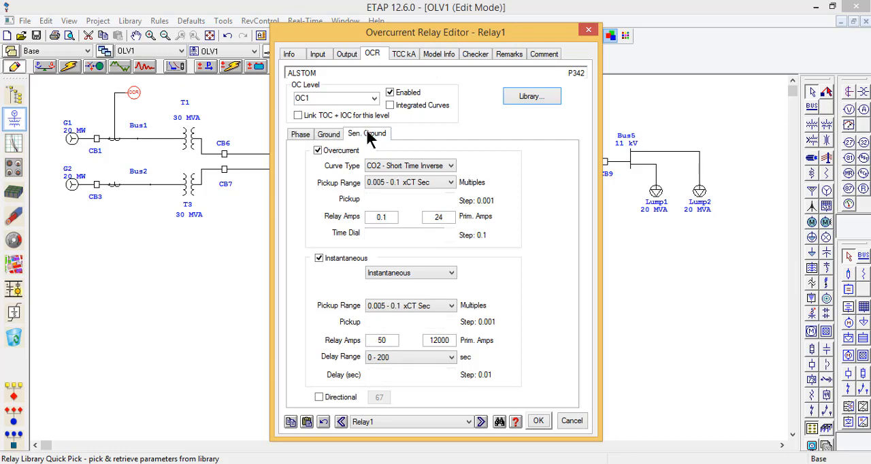
pyautogui.click(303, 134)
pyautogui.click(332, 135)
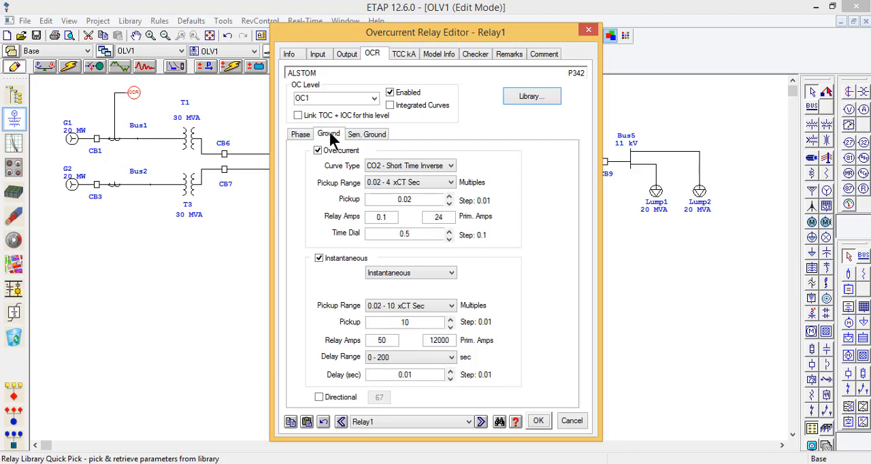
pyautogui.click(375, 135)
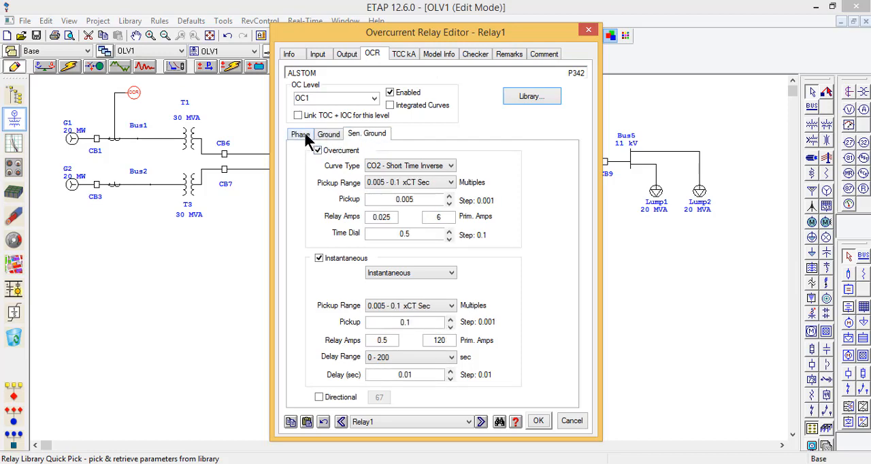
pyautogui.click(318, 150)
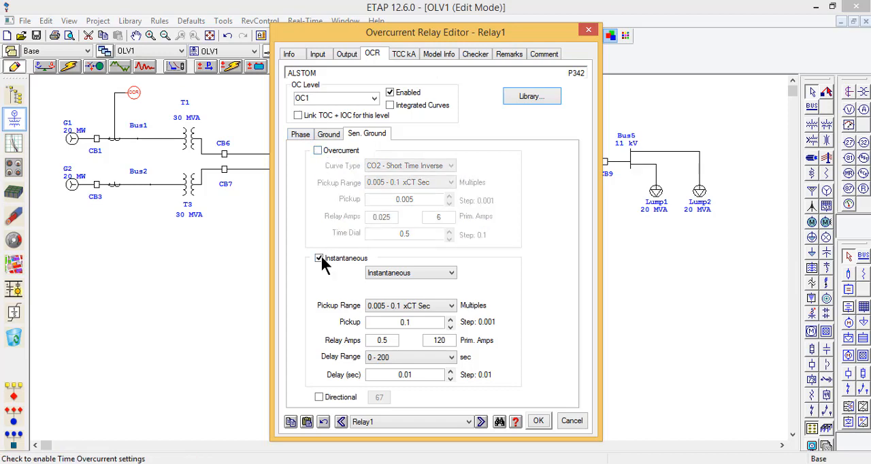
pyautogui.click(320, 259)
# Step: Set the relay's phase overcurrent curve type to Definite Time and its pickup to 1.042
pyautogui.click(306, 132)
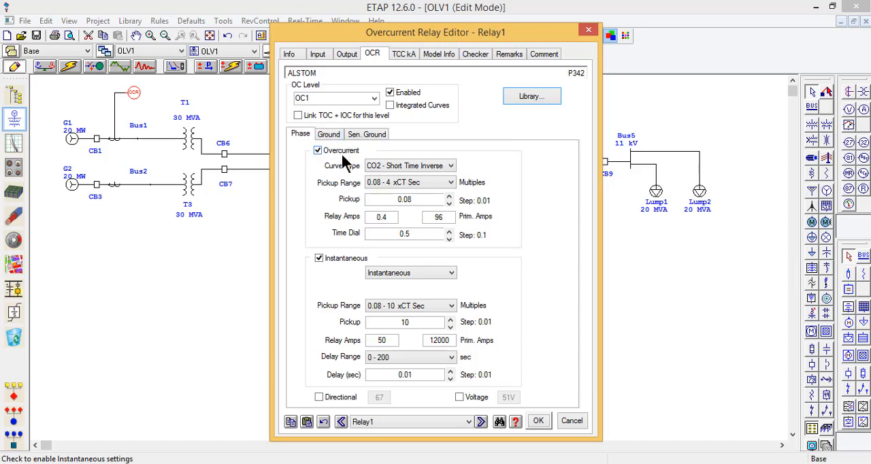
pyautogui.click(401, 170)
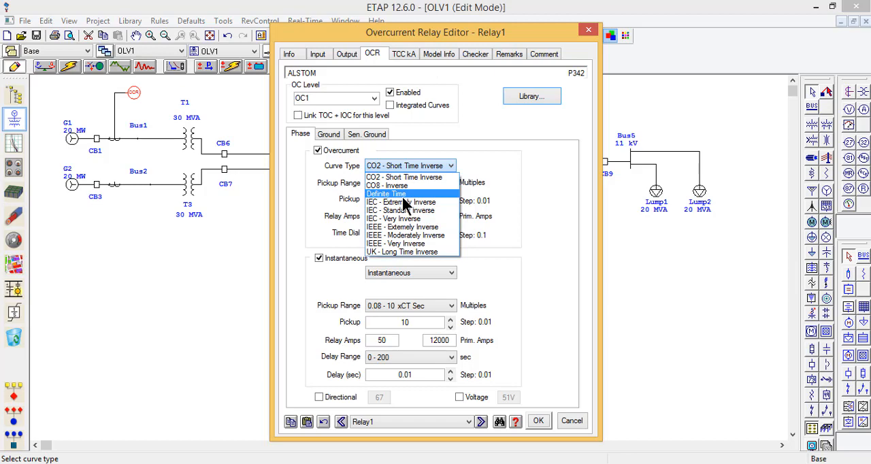
pyautogui.click(402, 195)
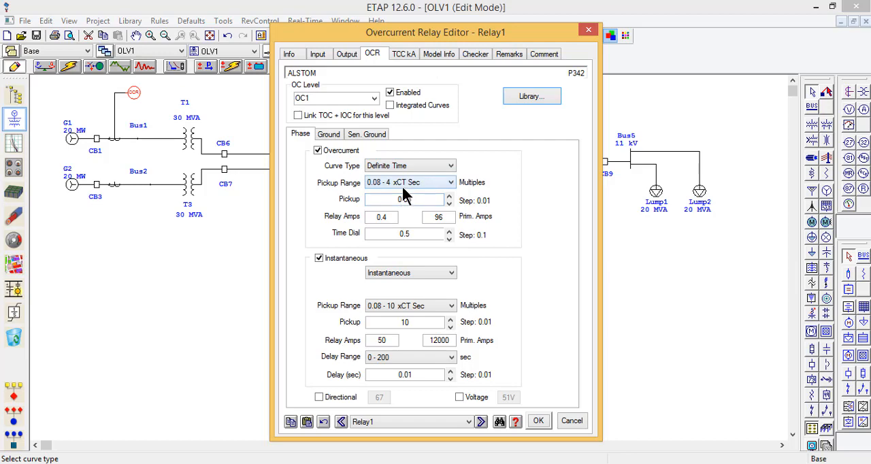
pyautogui.click(416, 199)
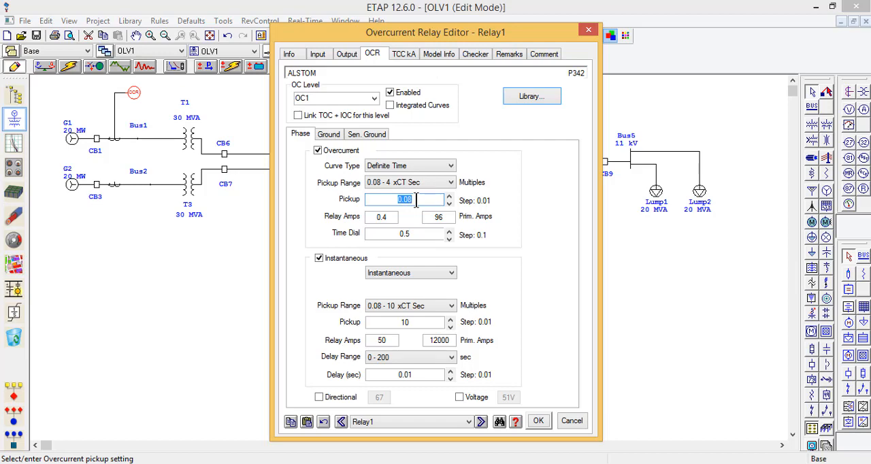
pyautogui.write('1.04')
pyautogui.press('BackSpace')
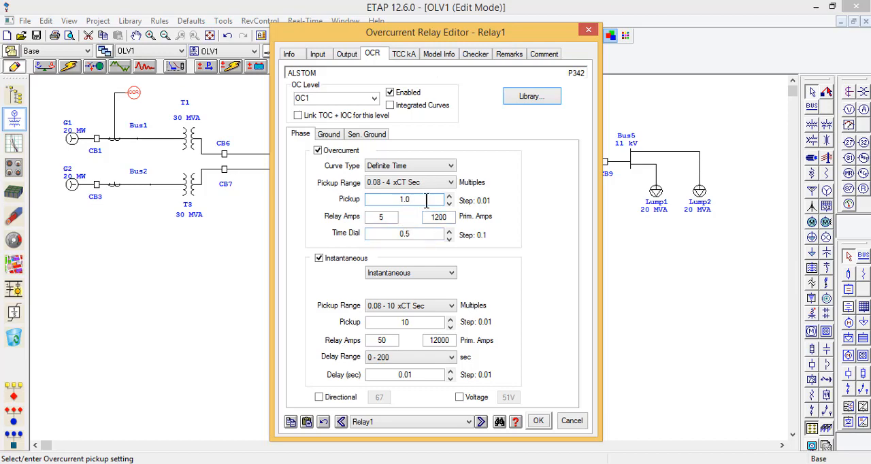
pyautogui.write('45')
pyautogui.press('BackSpace')
pyautogui.write('2')
# Step: Set the phase overcurrent time dial to 0.2
pyautogui.click(424, 235)
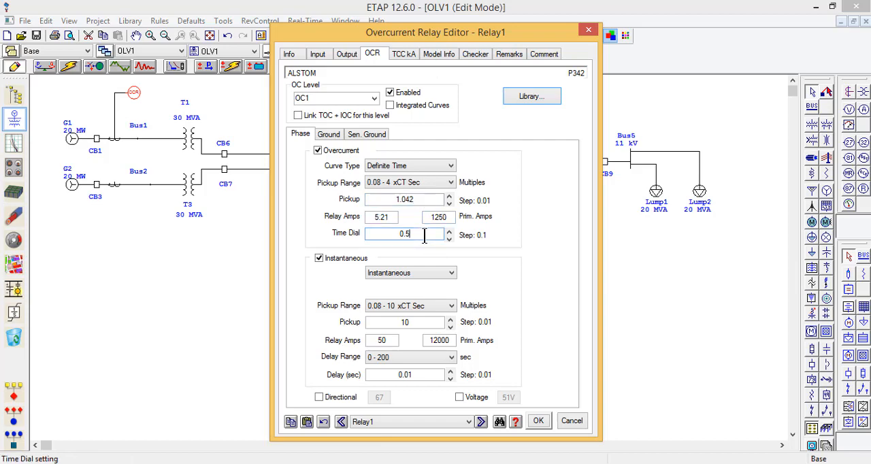
pyautogui.press('BackSpace')
pyautogui.press('BackSpace')
pyautogui.write('2')
pyautogui.click(333, 286)
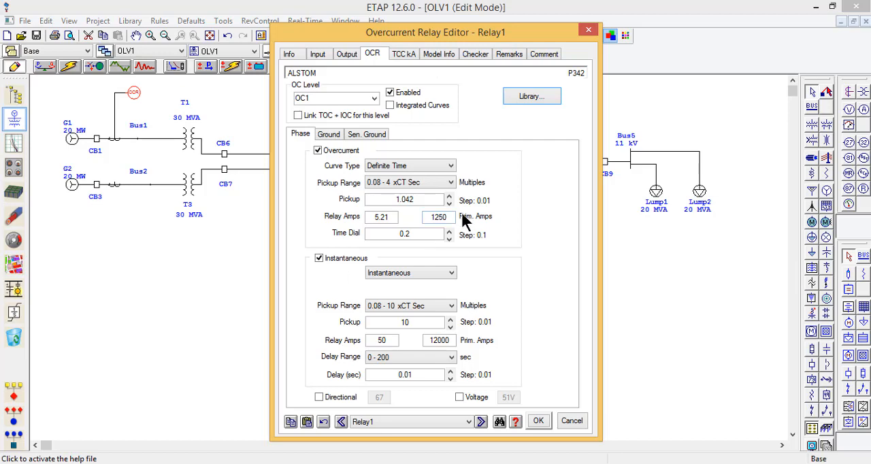
pyautogui.click(412, 233)
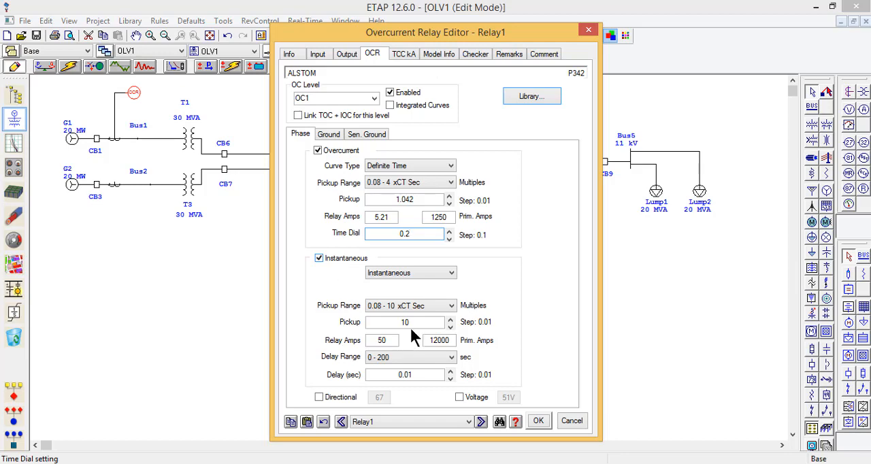
# Step: Set the phase instantaneous pickup to 5, lower the overcurrent time dial to 0.1 and save the relay settings
pyautogui.click(419, 323)
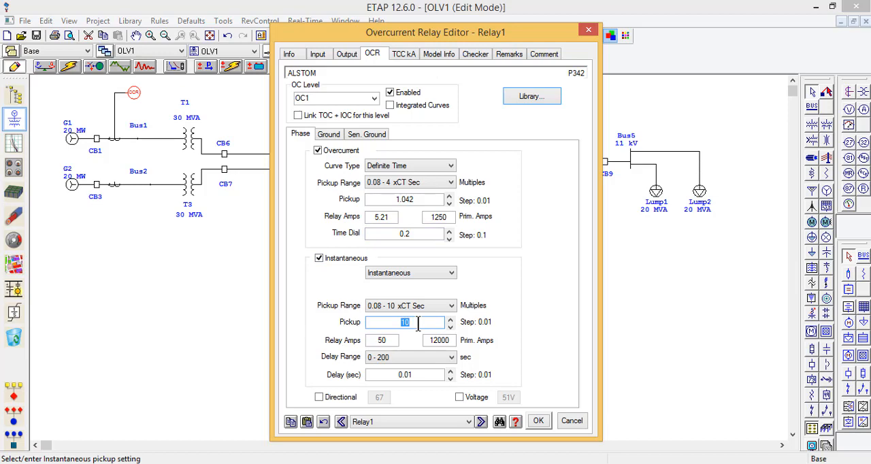
pyautogui.write('5')
pyautogui.click(421, 360)
pyautogui.click(422, 360)
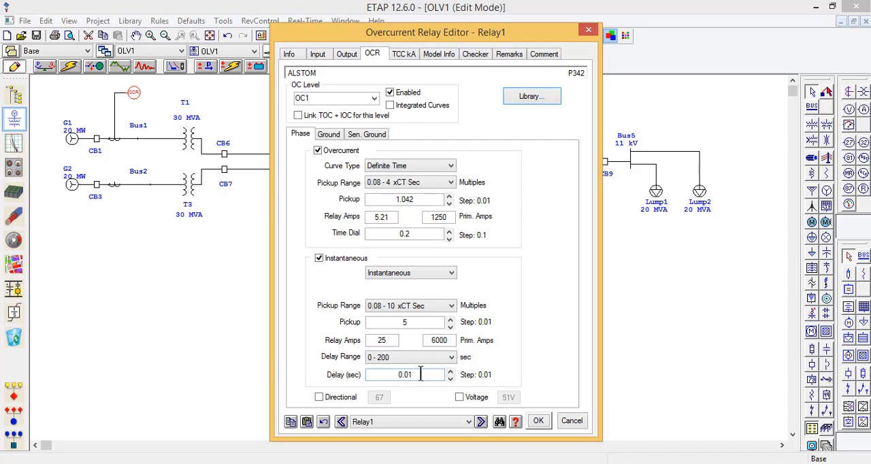
pyautogui.click(450, 238)
pyautogui.click(449, 238)
pyautogui.click(537, 422)
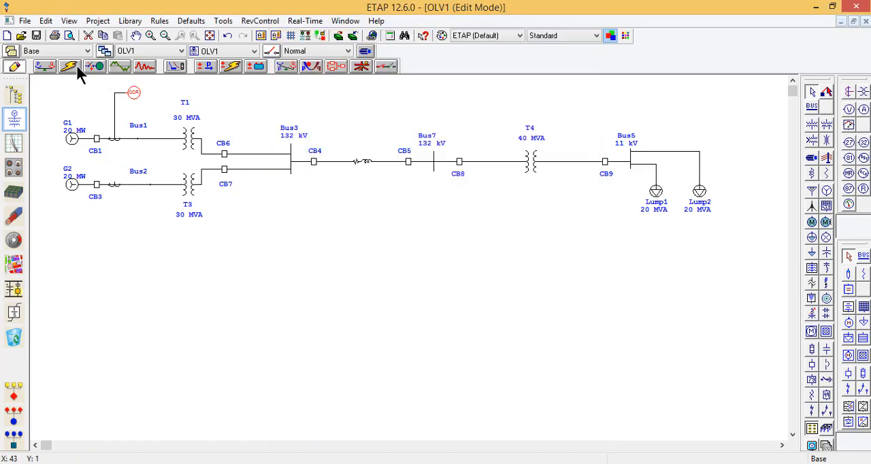
# Step: Switch to Star protective device coordination mode and set the SM study case to flash 5 operated devices for a 3-phase fault
pyautogui.click(177, 72)
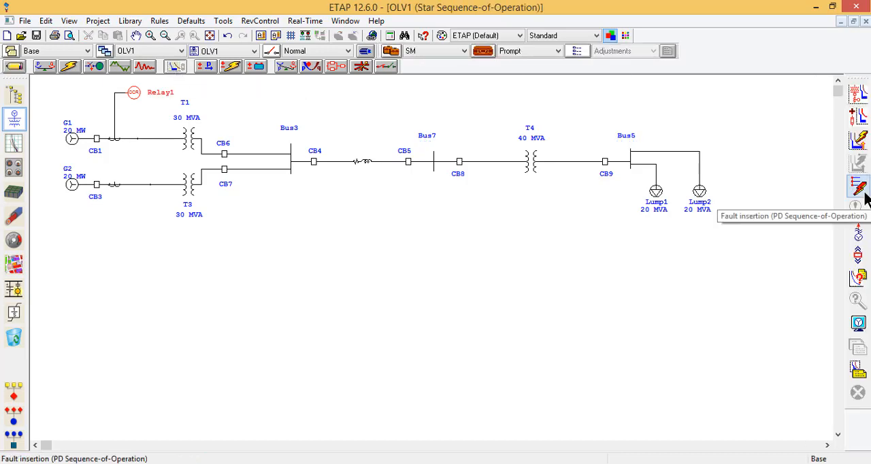
pyautogui.click(487, 52)
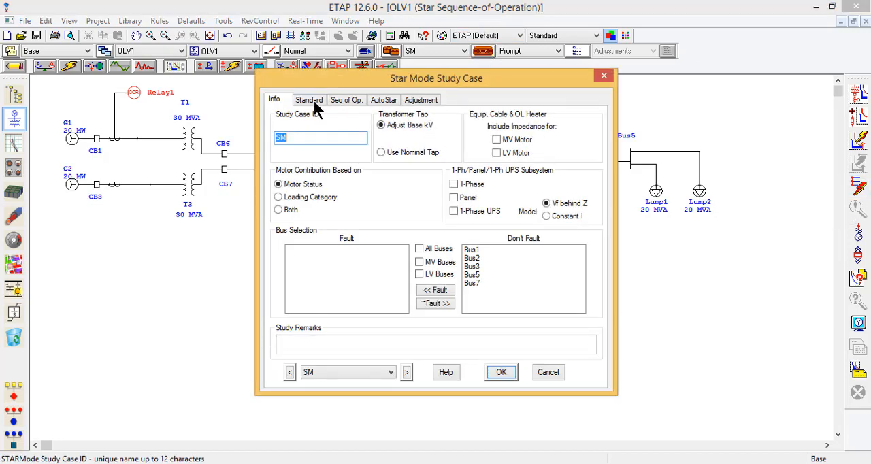
pyautogui.click(312, 101)
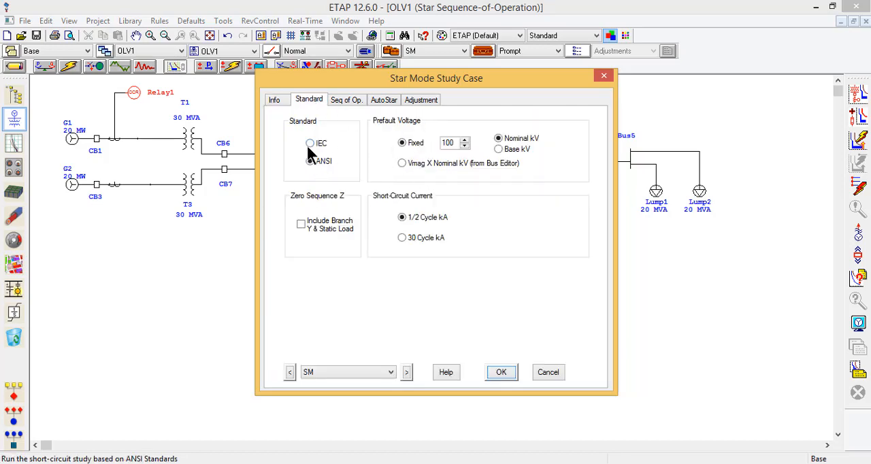
pyautogui.click(348, 104)
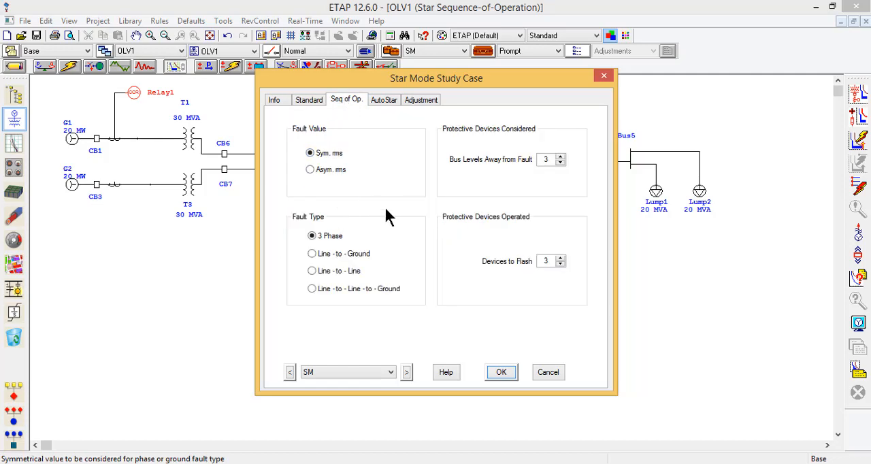
pyautogui.click(559, 260)
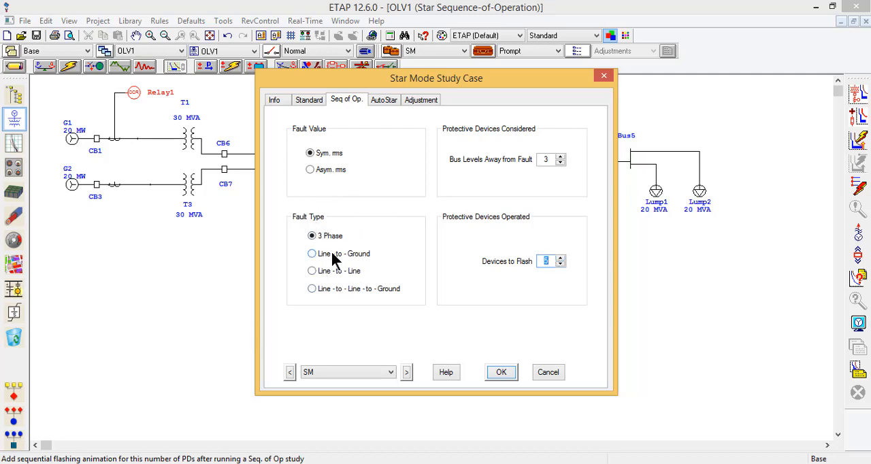
pyautogui.click(499, 373)
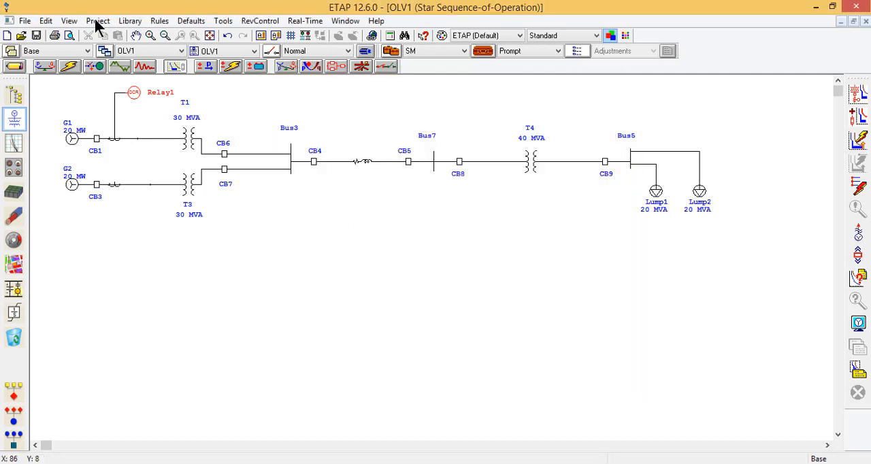
# Step: Insert a sequence-of-operation fault on Bus1 and run it with the output report name Untitled
pyautogui.click(858, 196)
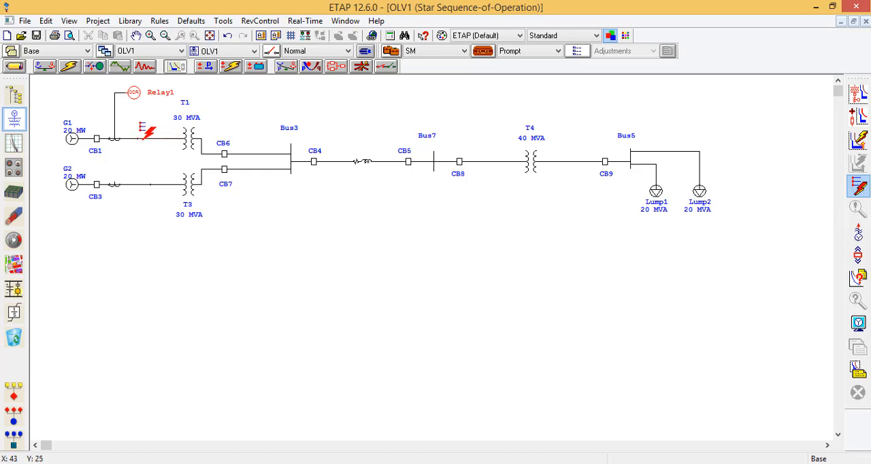
pyautogui.click(146, 132)
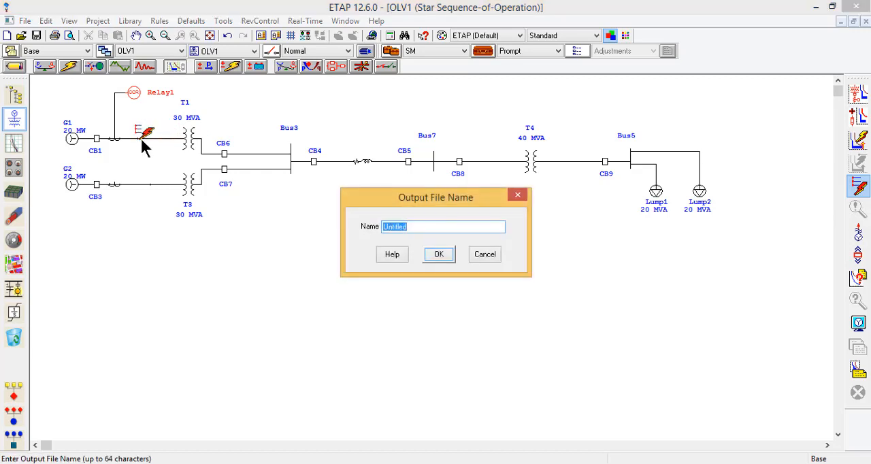
pyautogui.click(430, 249)
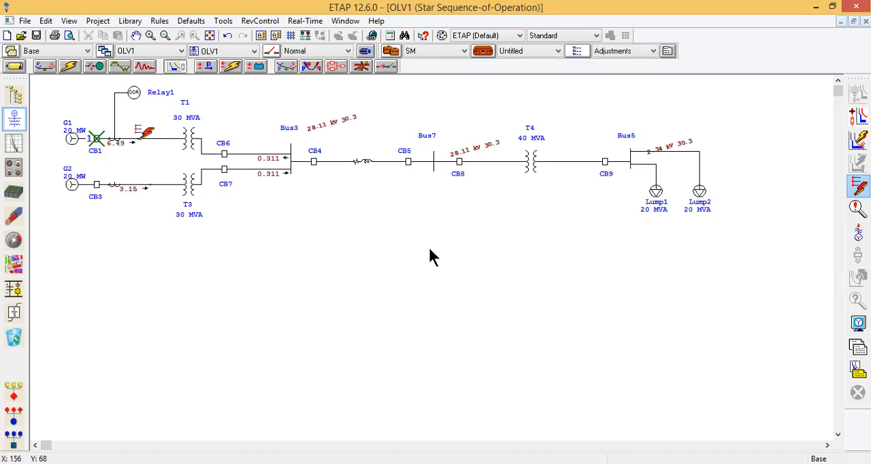
# Step: Examine the sequence-of-operation events for the Bus1 fault, comparing the relay pickup and CB1 trip entries, and close the report
pyautogui.click(858, 212)
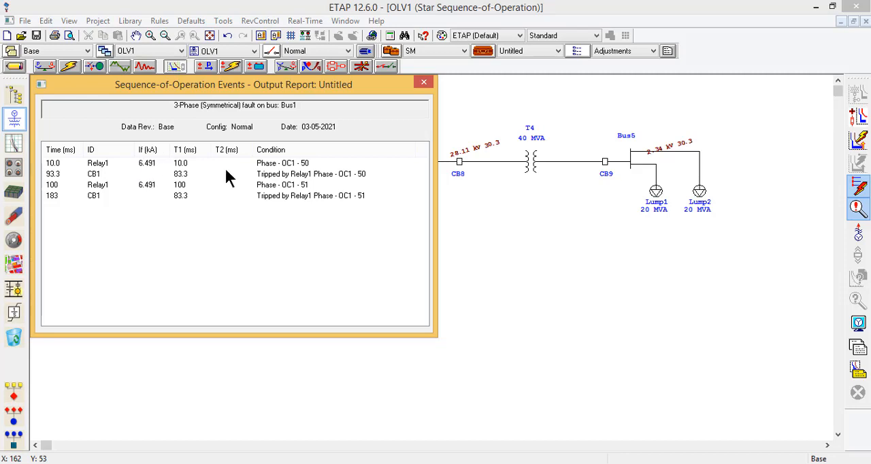
pyautogui.click(278, 165)
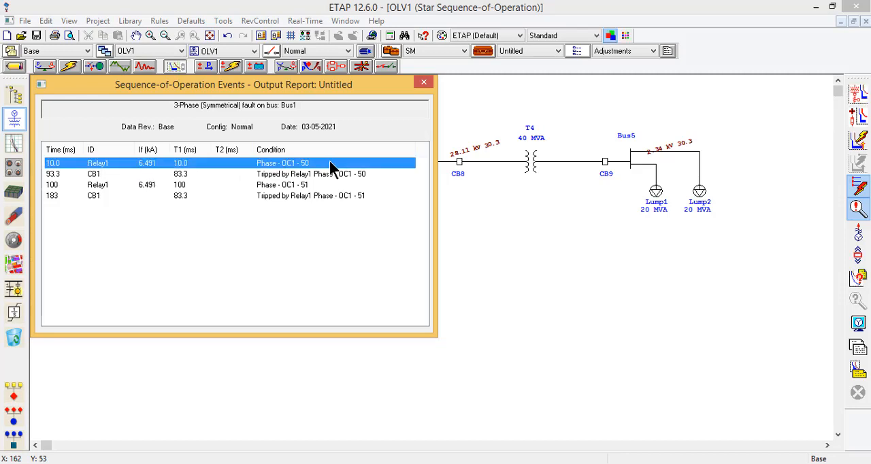
pyautogui.click(285, 179)
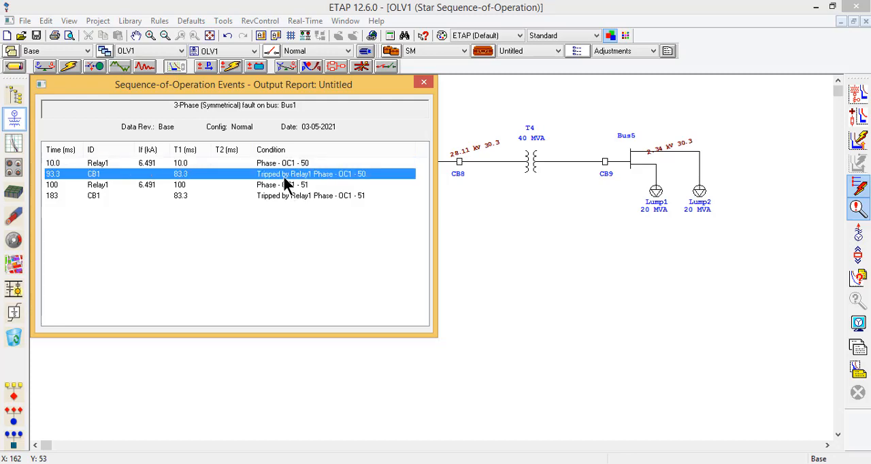
pyautogui.click(298, 164)
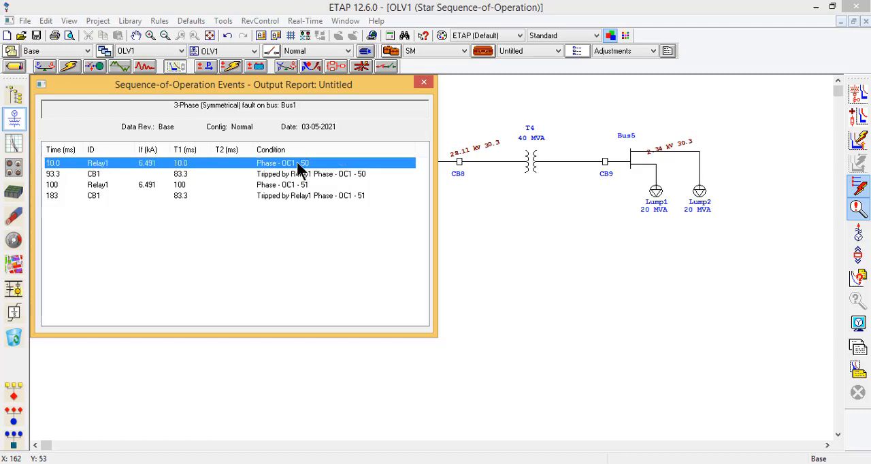
pyautogui.click(286, 178)
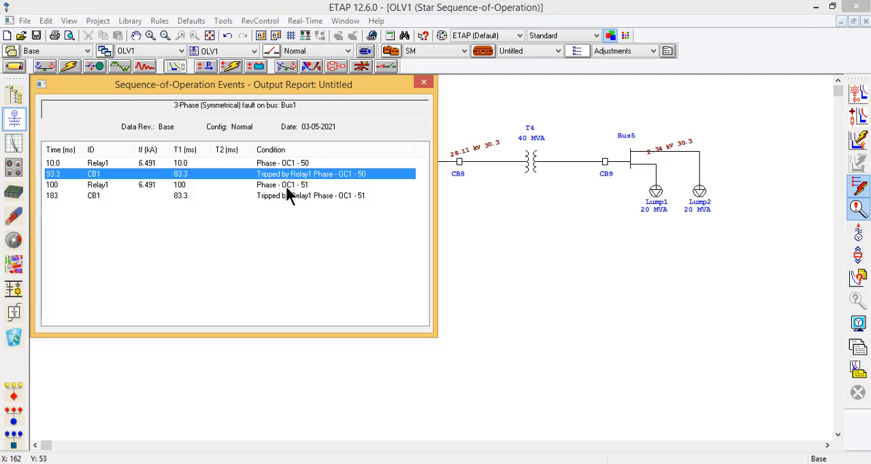
pyautogui.click(286, 185)
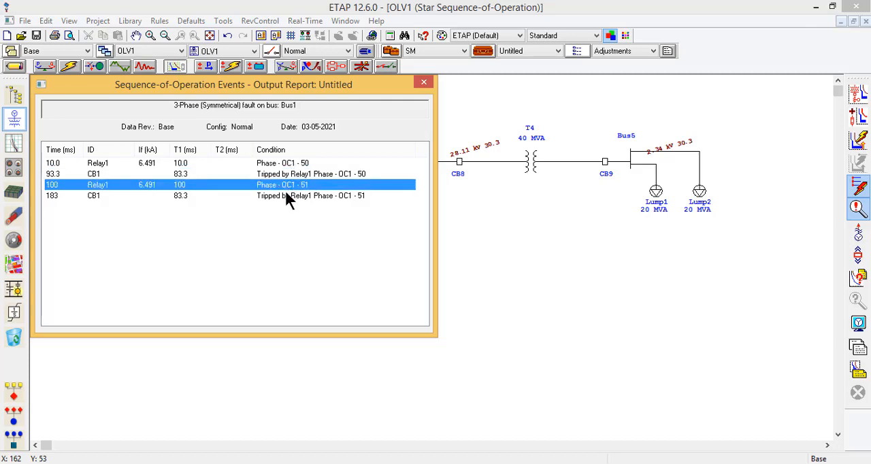
pyautogui.click(287, 196)
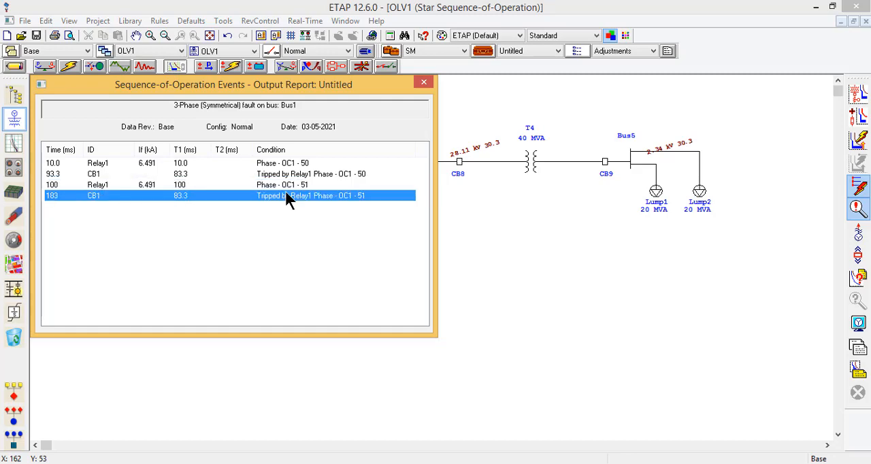
pyautogui.click(420, 86)
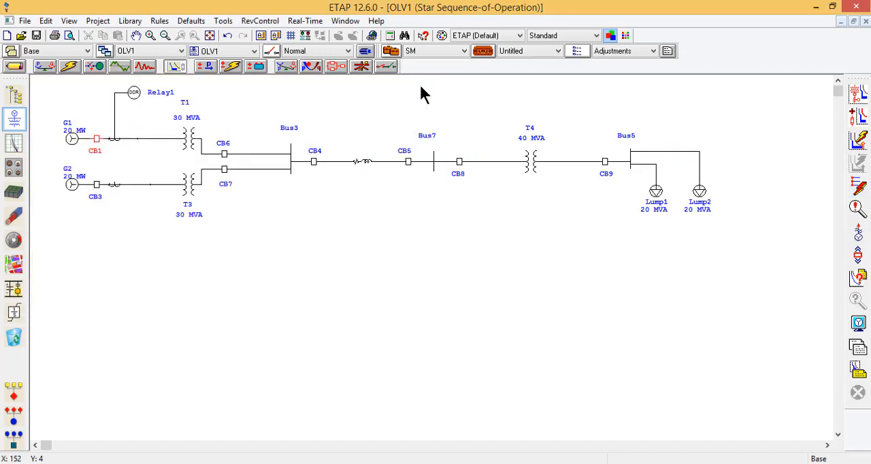
# Step: Return to edit mode, duplicate the G1 branch's overcurrent relay and connect the copy to the current transformer on the G2 branch
pyautogui.click(14, 67)
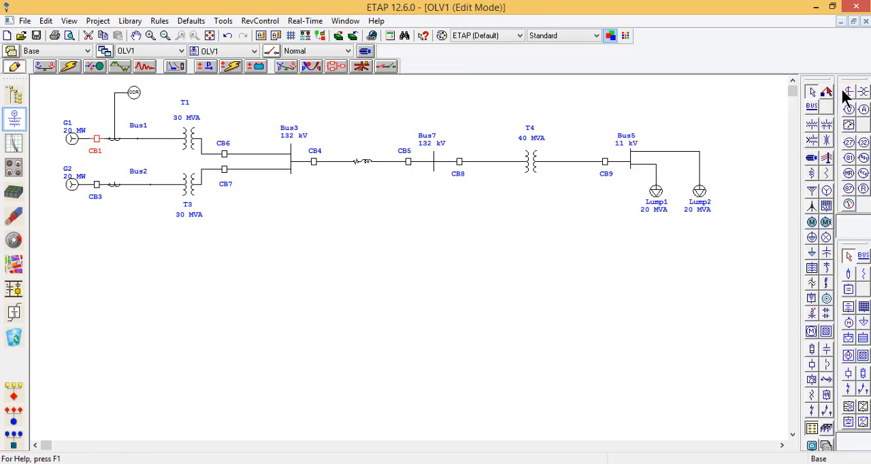
pyautogui.click(135, 93)
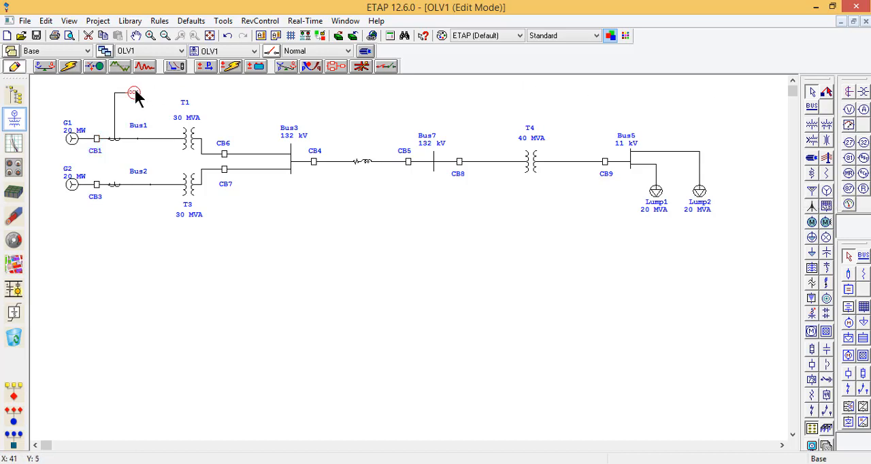
pyautogui.hotkey('ctrl', 'c')
pyautogui.hotkey('ctrl', 'v')
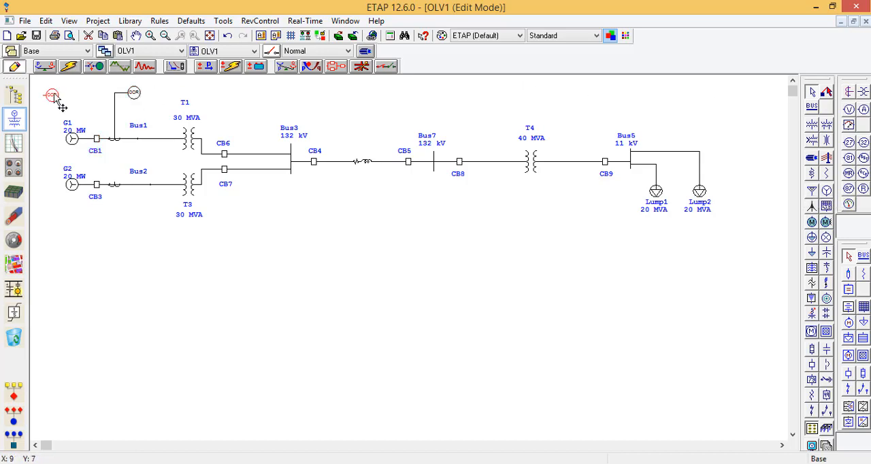
pyautogui.moveTo(54, 94)
pyautogui.mouseDown()
pyautogui.moveTo(139, 222)
pyautogui.moveTo(116, 186)
pyautogui.moveTo(127, 219)
pyautogui.moveTo(135, 219)
pyautogui.mouseUp()
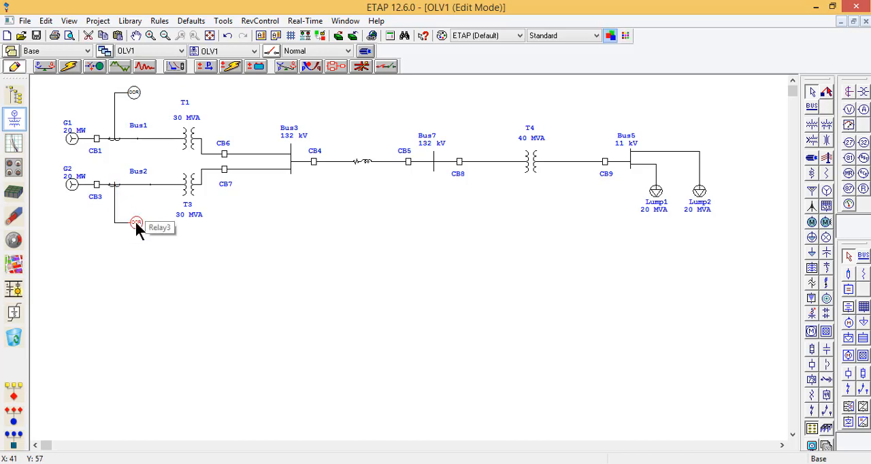
# Step: Add an interlock to the G2 branch relay that opens HVCB CB3 for any relay element and any level
pyautogui.doubleClick(133, 223)
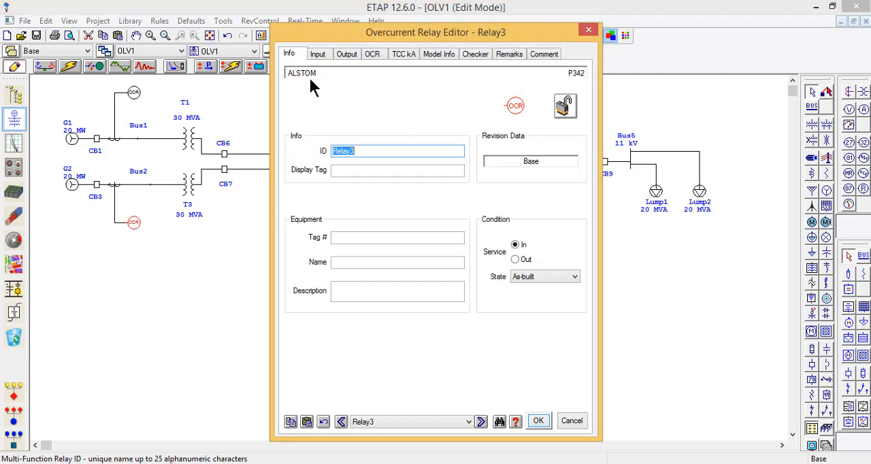
pyautogui.click(319, 54)
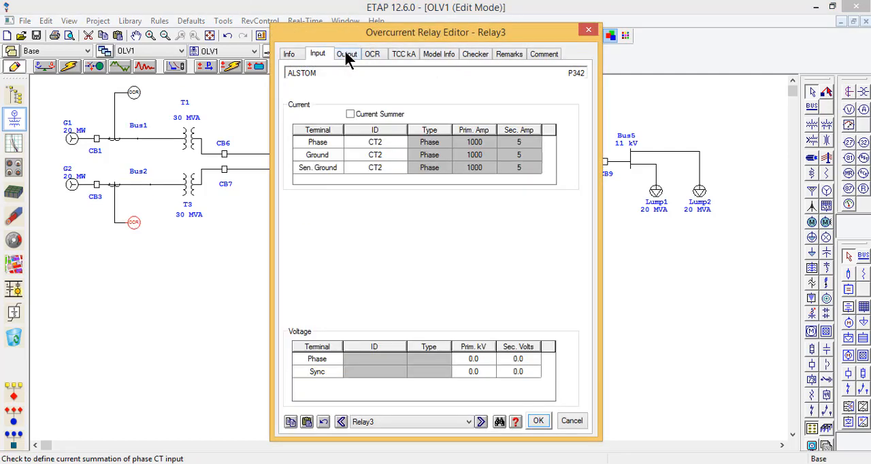
pyautogui.click(348, 56)
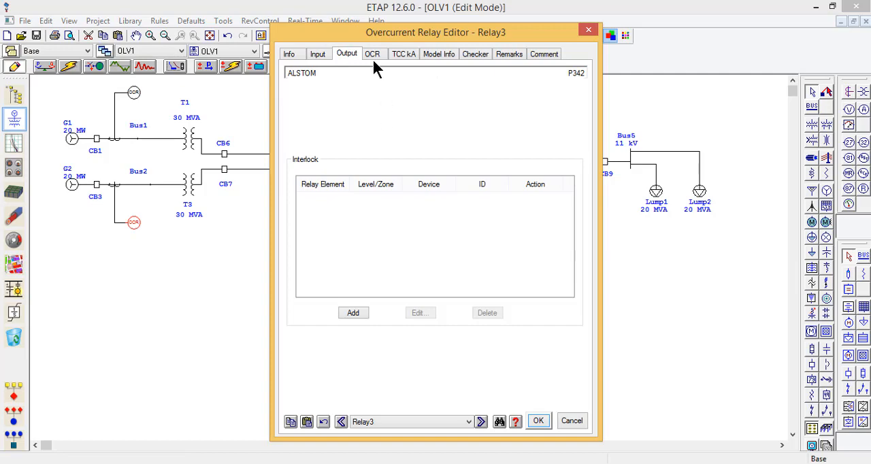
pyautogui.click(353, 313)
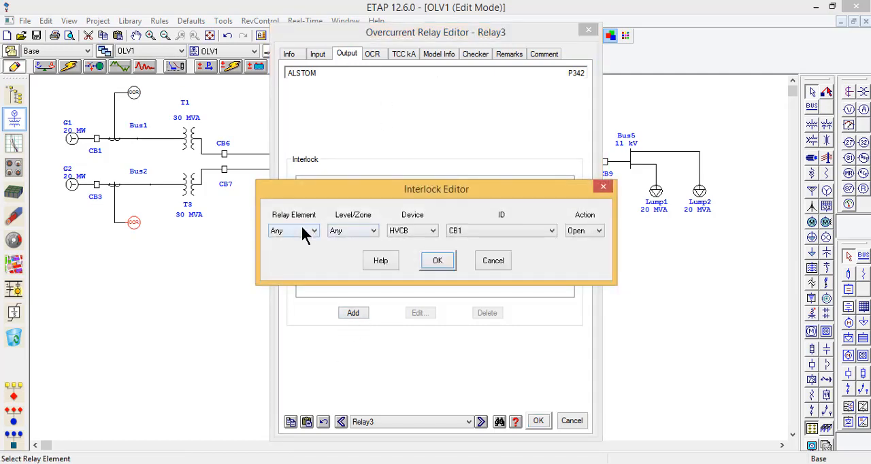
pyautogui.click(467, 231)
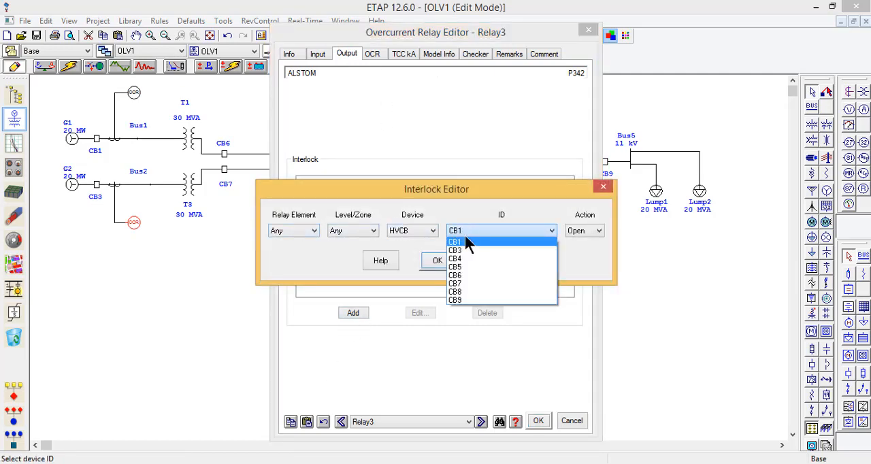
pyautogui.click(467, 252)
pyautogui.click(434, 262)
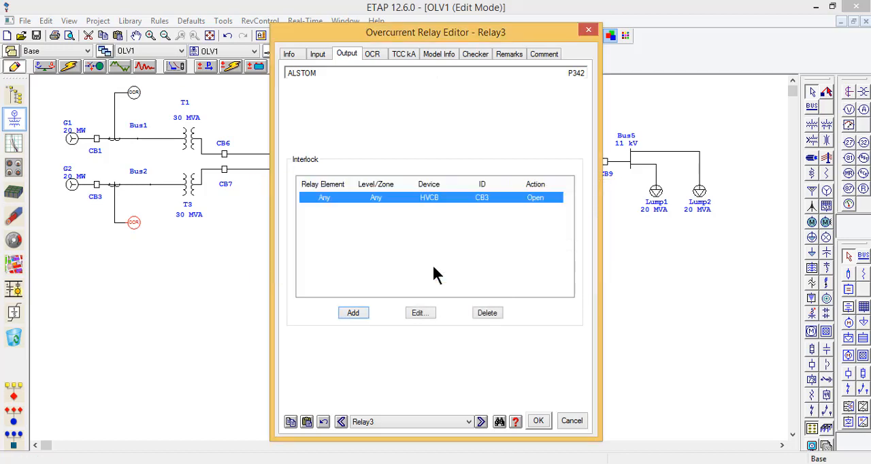
# Step: Set the G2 relay's phase overcurrent pickup to 1.045, check its ground settings and save the relay
pyautogui.click(372, 59)
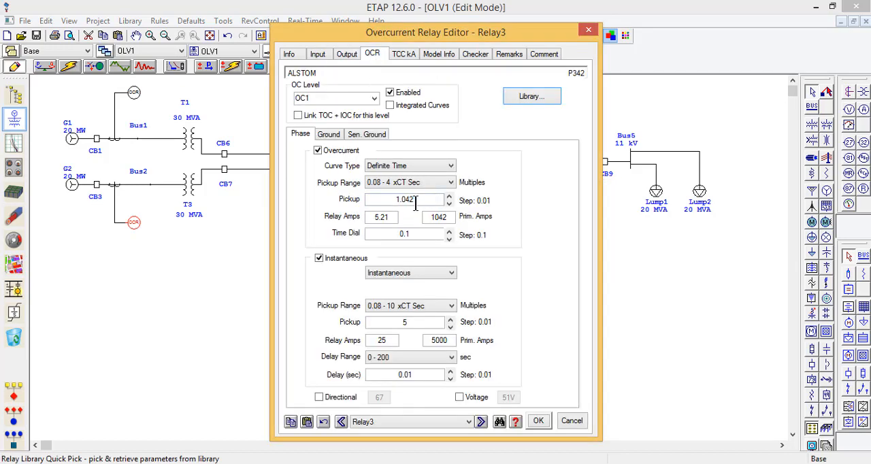
pyautogui.click(415, 199)
pyautogui.press('BackSpace')
pyautogui.write('5')
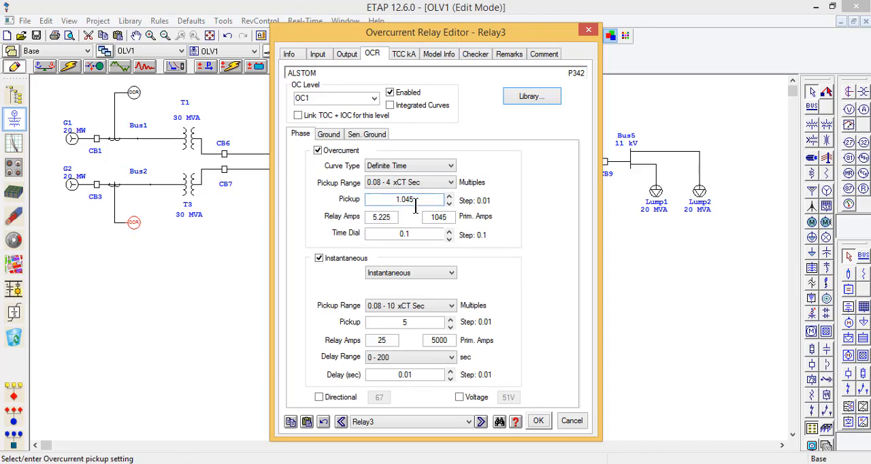
pyautogui.click(329, 136)
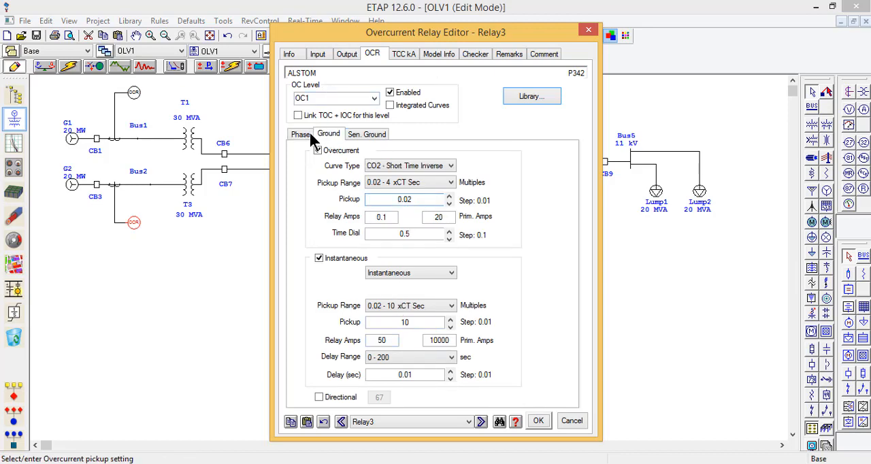
pyautogui.click(303, 134)
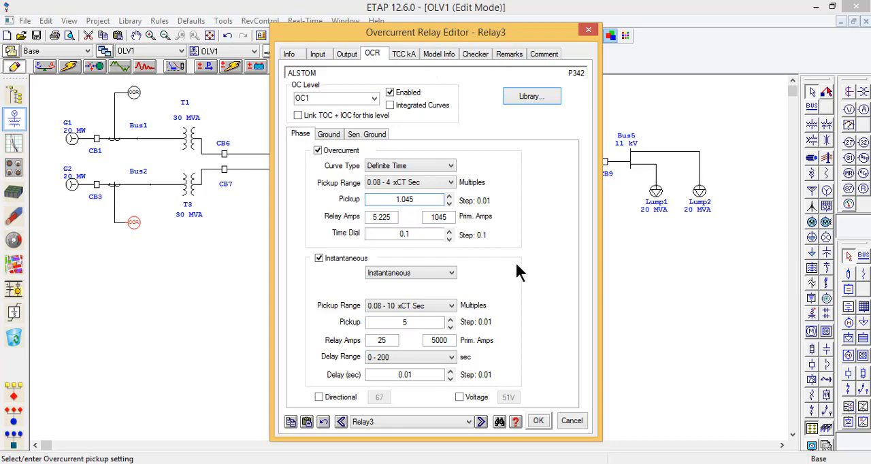
pyautogui.click(538, 421)
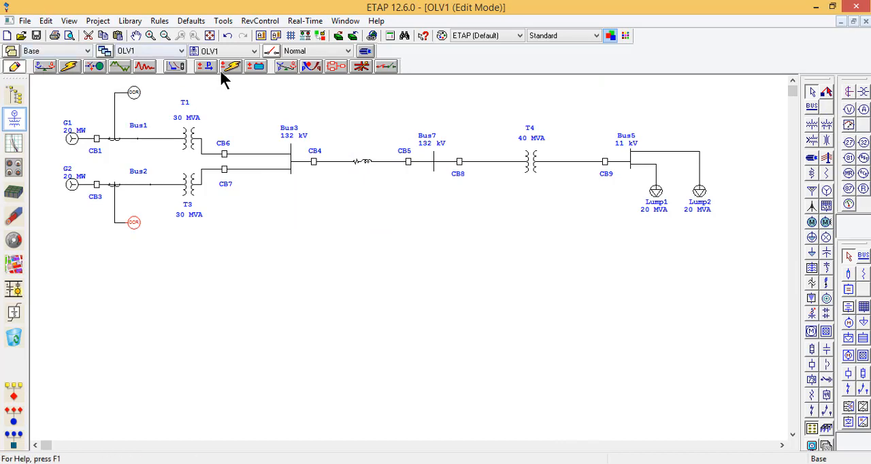
# Step: Switch to Star protective device coordination mode and run a sequence-of-operation fault on Bus2
pyautogui.click(173, 68)
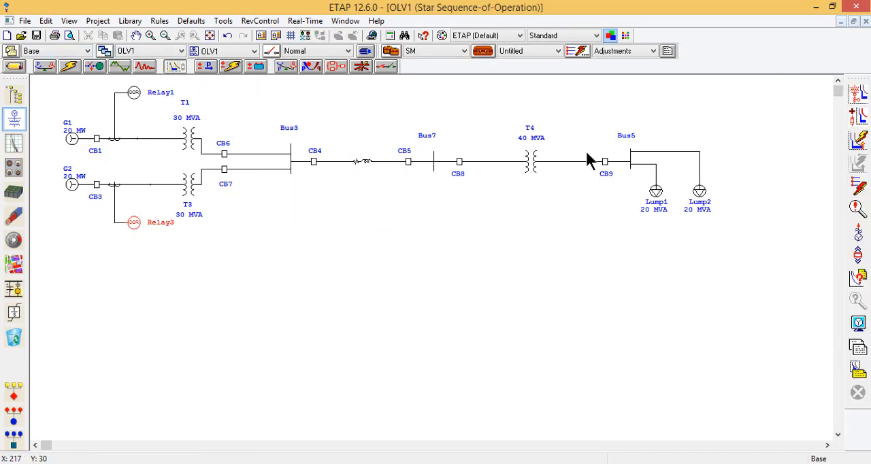
pyautogui.click(858, 186)
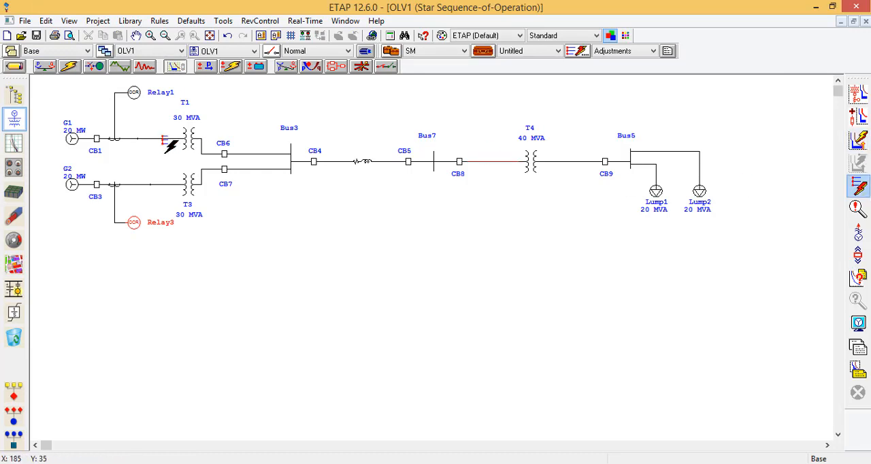
pyautogui.click(151, 184)
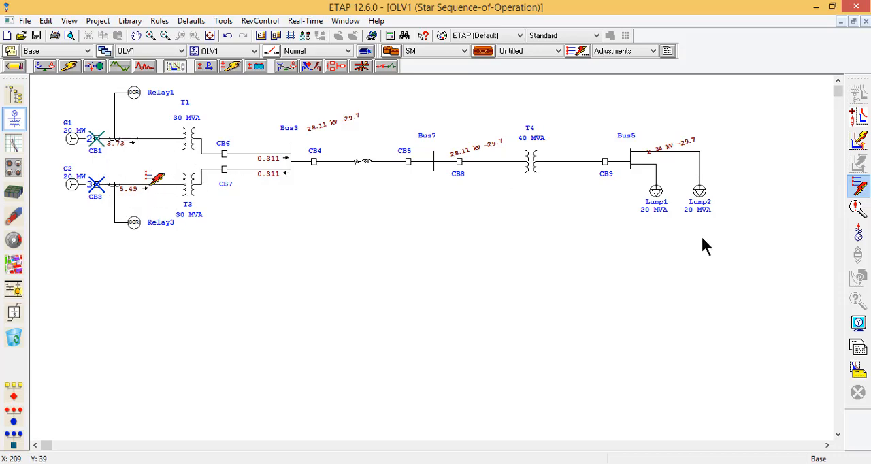
# Step: Examine the sequence-of-operation events for the Bus2 fault, comparing the relay pickups with the CB1 and CB3 trips, and close the report
pyautogui.click(858, 209)
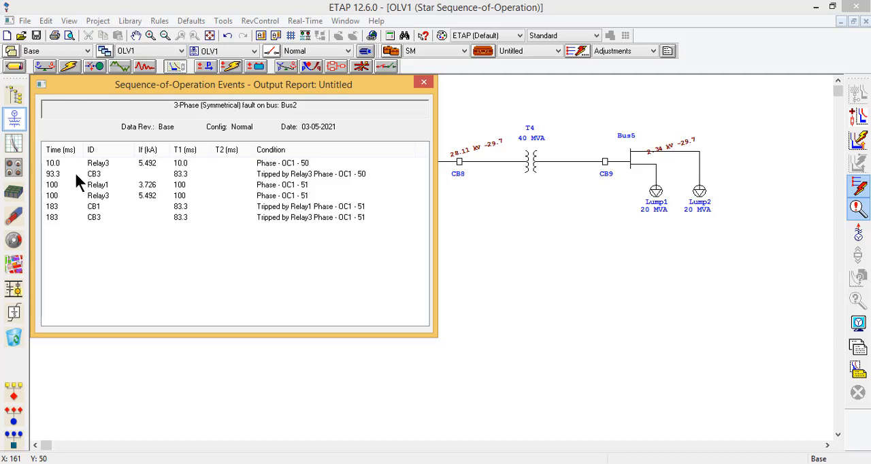
pyautogui.click(288, 179)
pyautogui.click(289, 188)
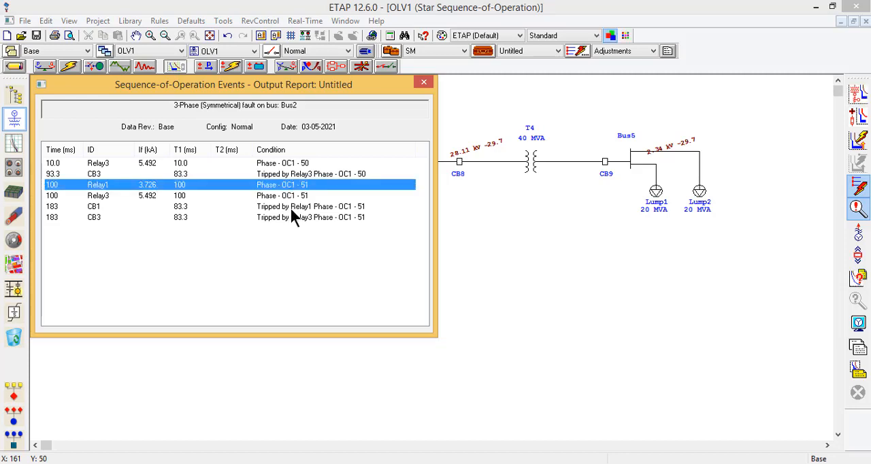
pyautogui.click(189, 204)
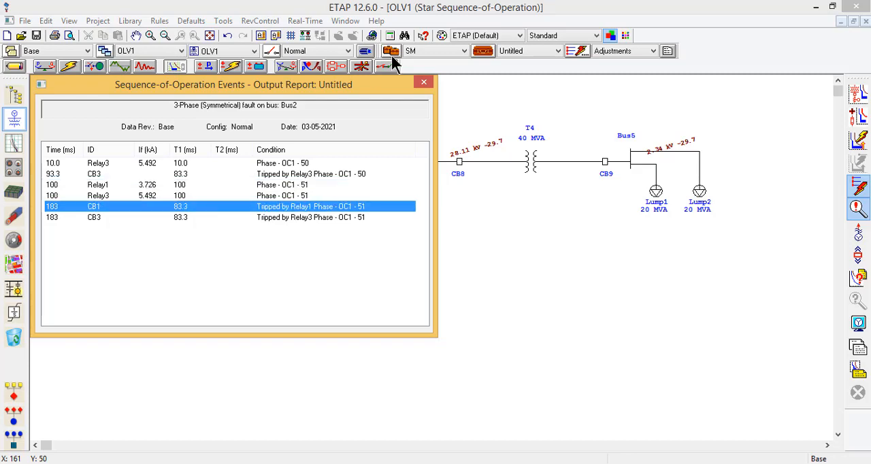
pyautogui.click(424, 84)
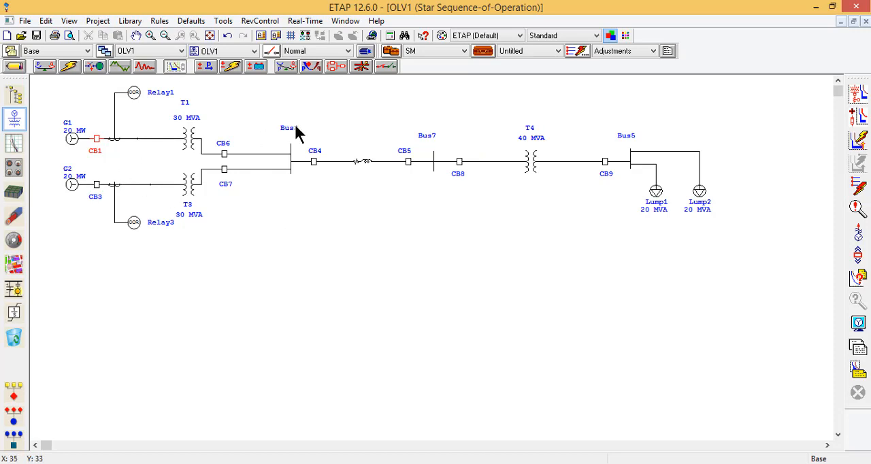
pyautogui.click(859, 189)
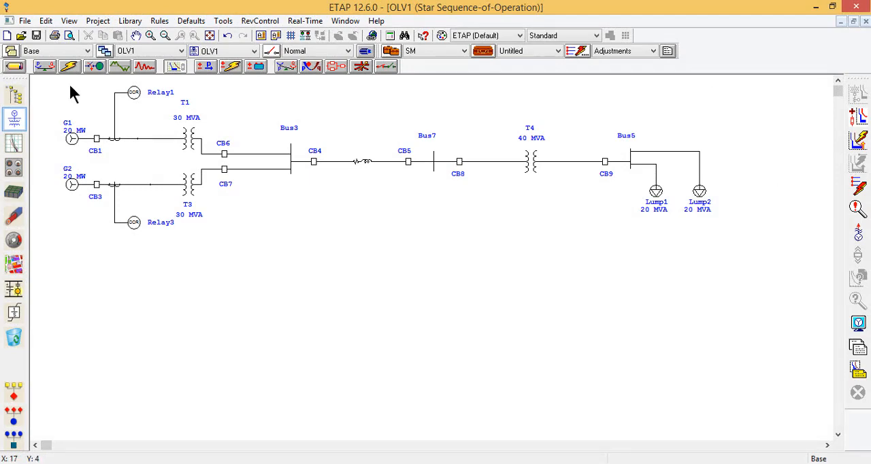
# Step: Return to edit mode and check the rated current in the nameplate data of lumped load Lump2
pyautogui.click(14, 66)
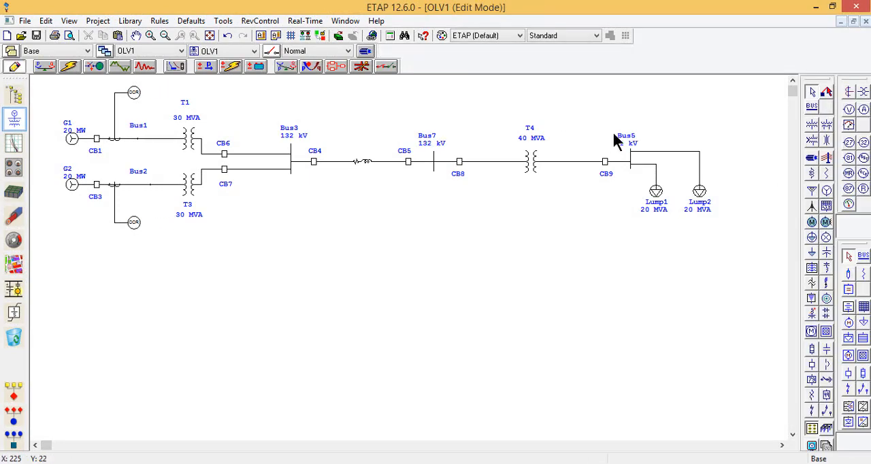
pyautogui.click(701, 193)
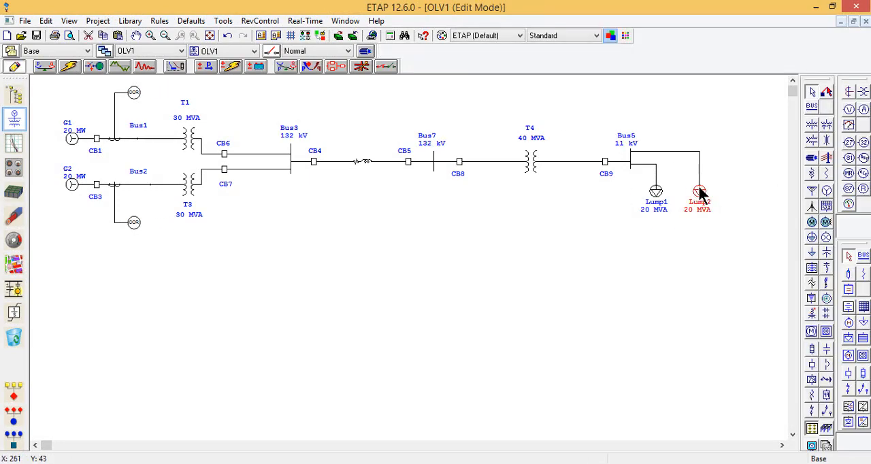
pyautogui.doubleClick(701, 193)
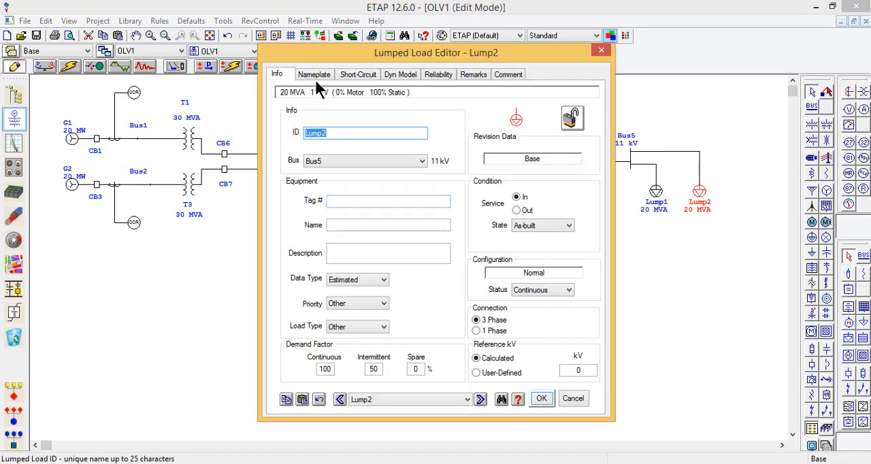
pyautogui.click(316, 75)
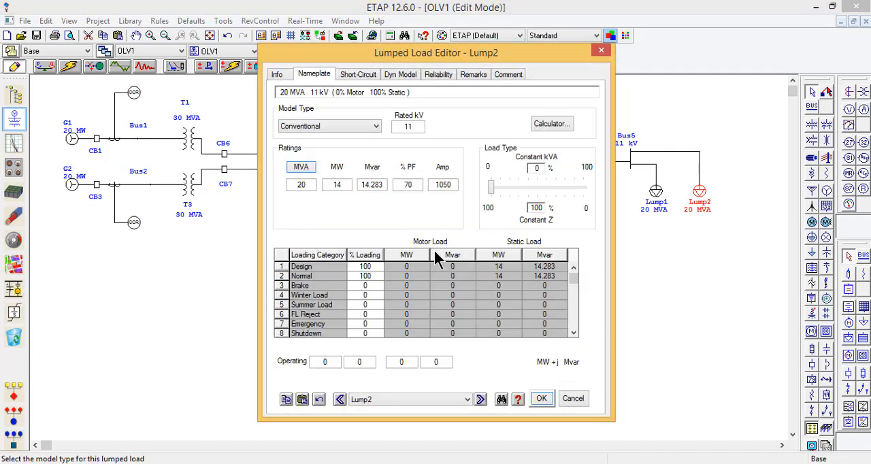
pyautogui.click(445, 189)
pyautogui.click(540, 399)
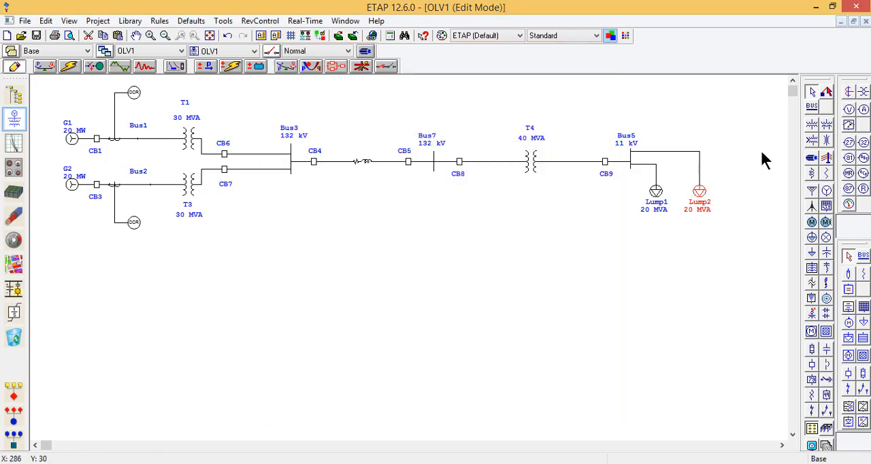
# Step: Place a current transformer on the branch between Bus5 and Lump2 and connect a new overcurrent relay to it
pyautogui.click(849, 92)
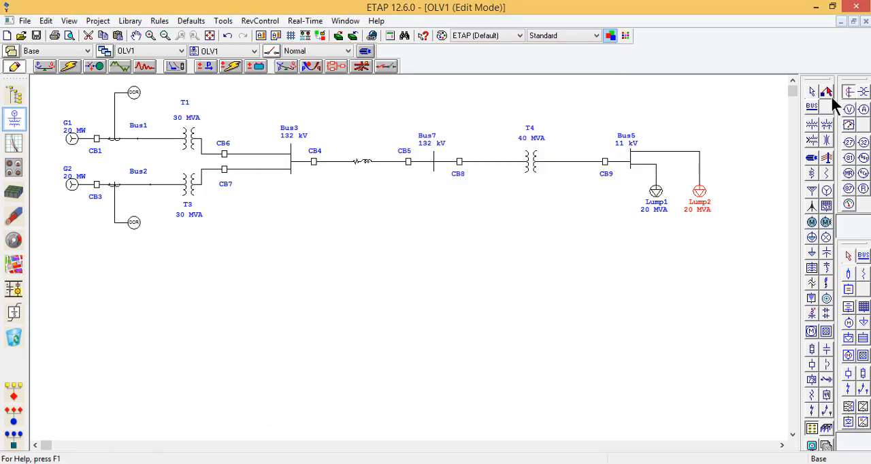
pyautogui.click(701, 166)
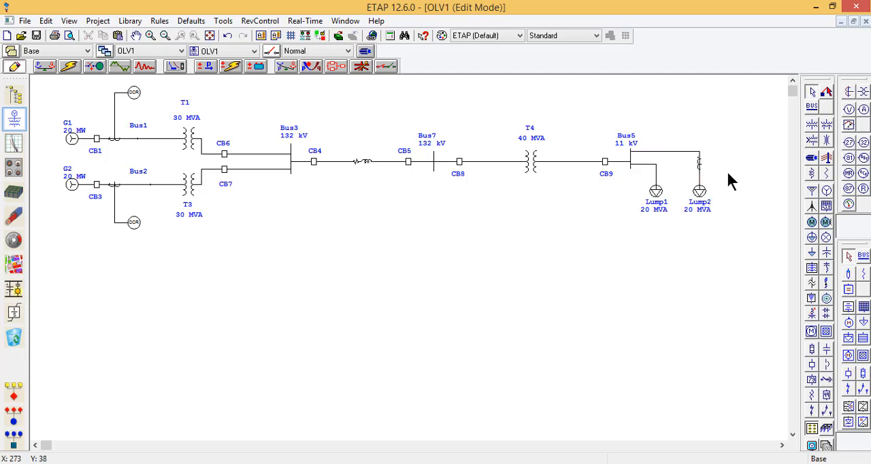
pyautogui.click(853, 174)
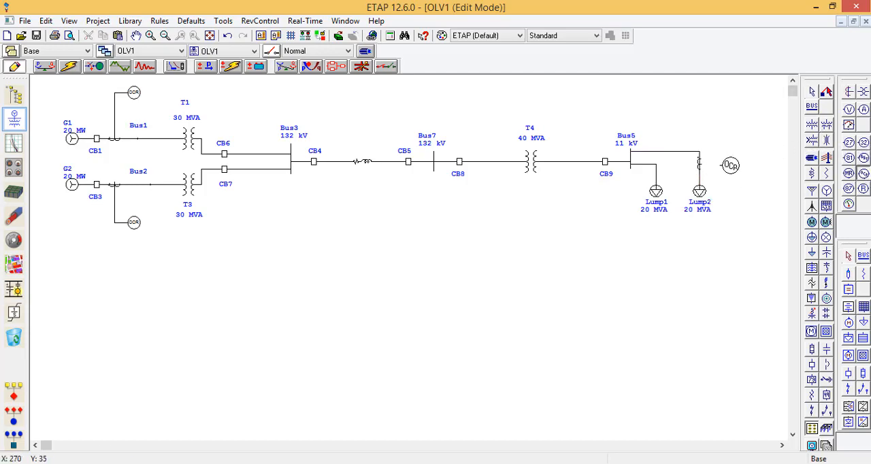
pyautogui.click(728, 164)
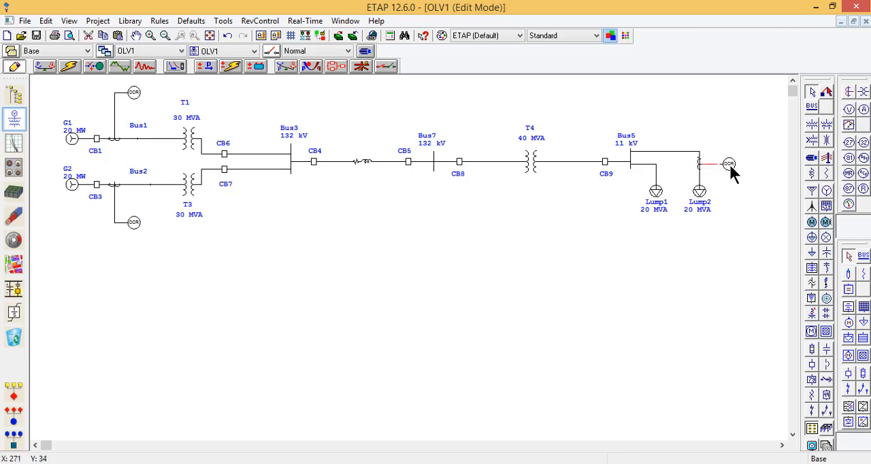
# Step: Set the ratio of the current transformer on the Bus5–Lump2 branch to 1050:5
pyautogui.doubleClick(730, 163)
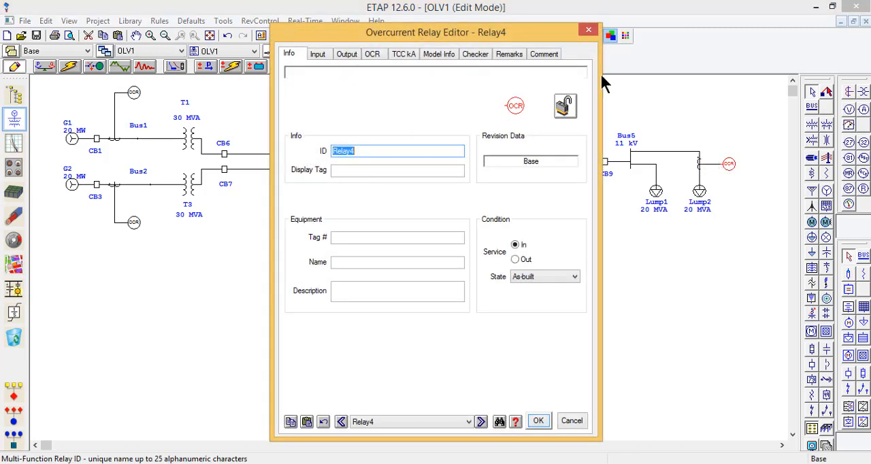
pyautogui.click(589, 29)
pyautogui.click(704, 171)
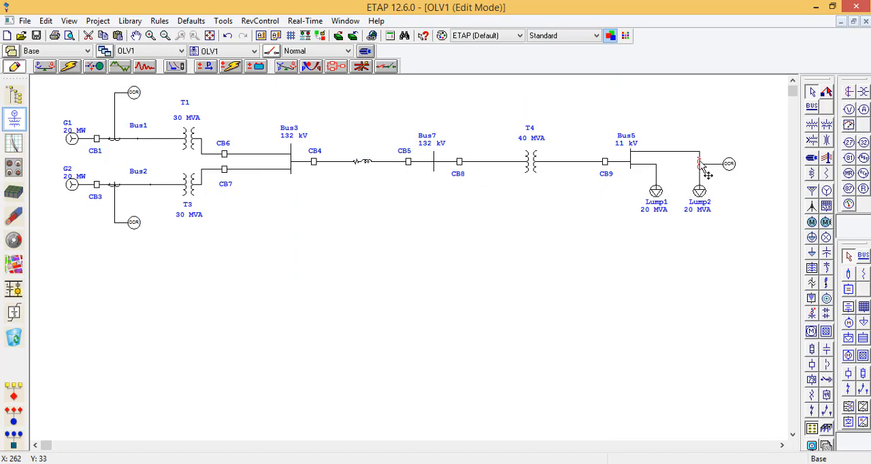
pyautogui.doubleClick(706, 173)
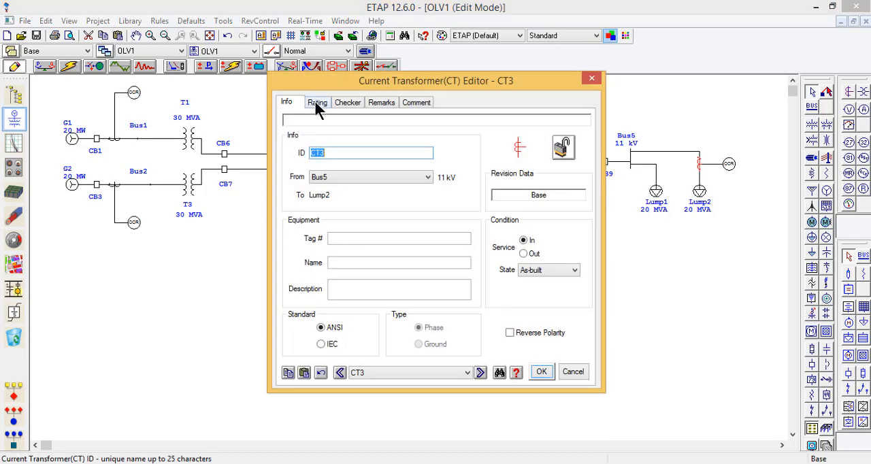
pyautogui.click(317, 103)
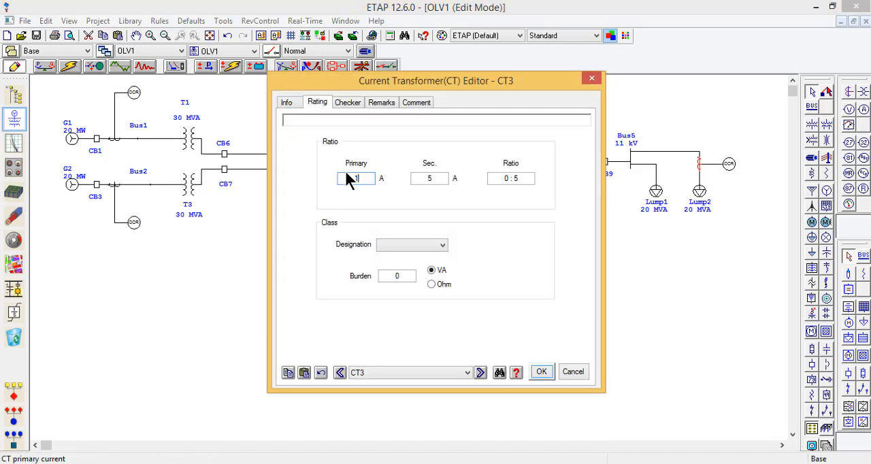
pyautogui.write('1050')
pyautogui.click(432, 179)
pyautogui.click(404, 246)
pyautogui.click(403, 246)
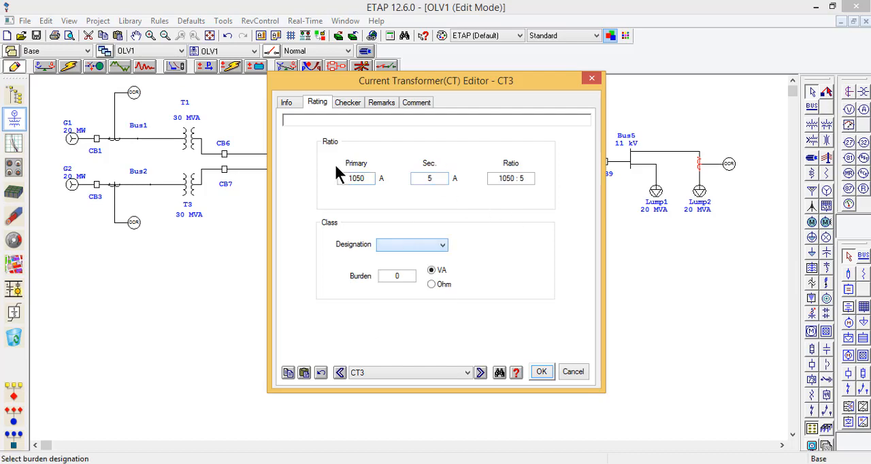
# Step: Switch the Lump2 branch current transformer to the IEC standard and assign it accuracy class 5P20
pyautogui.click(288, 103)
pyautogui.click(331, 347)
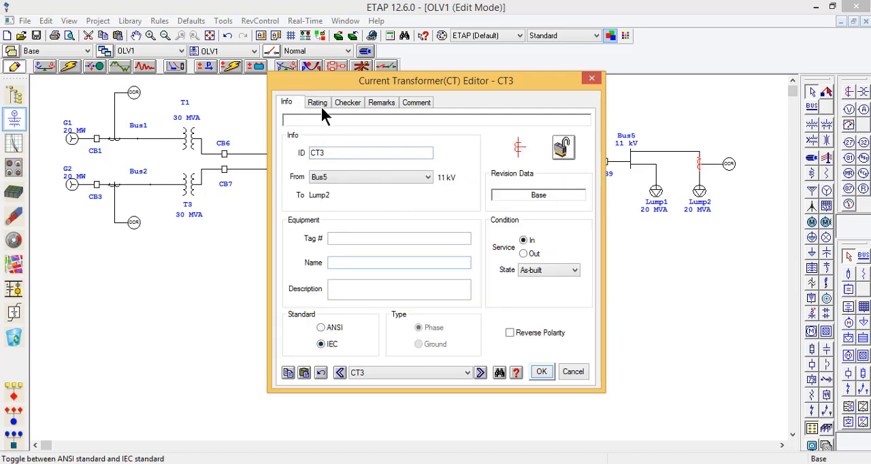
pyautogui.click(317, 102)
pyautogui.click(406, 245)
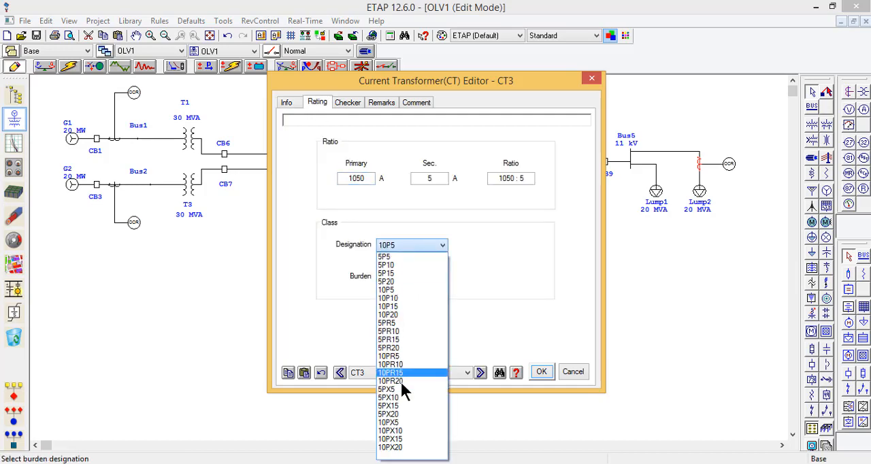
pyautogui.click(401, 280)
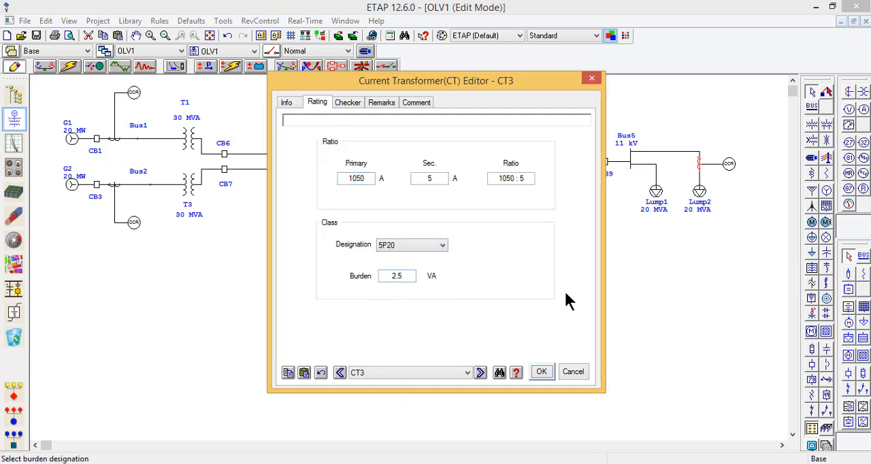
pyautogui.click(541, 373)
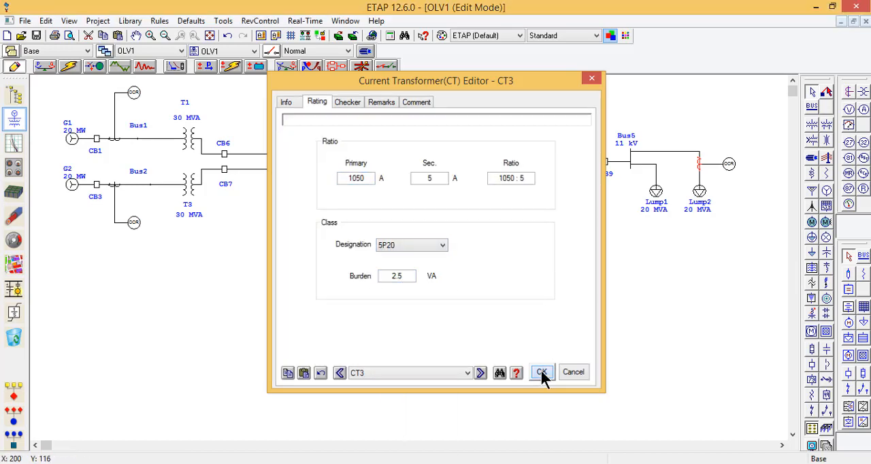
# Step: Check the current transformer input and the interlock output list of the Lump2 branch overcurrent relay
pyautogui.doubleClick(727, 165)
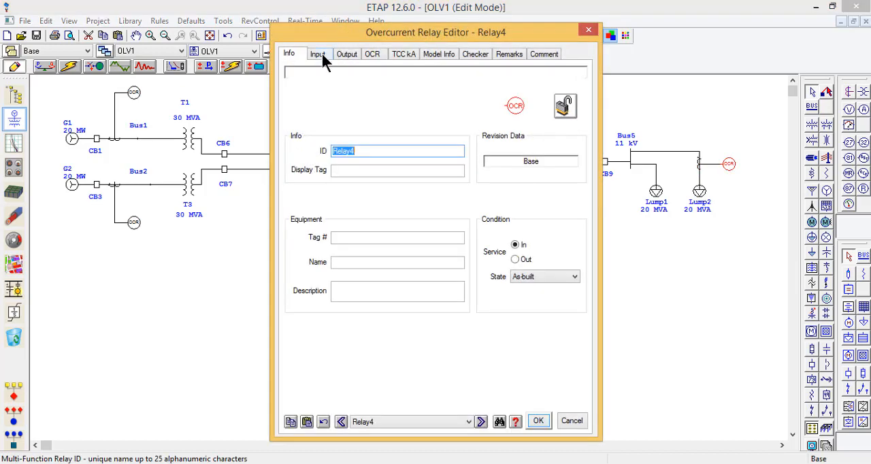
pyautogui.click(320, 55)
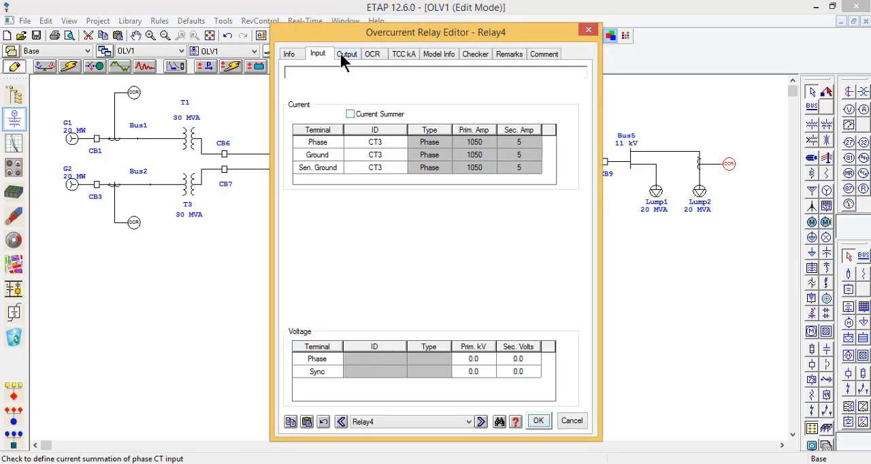
pyautogui.click(342, 55)
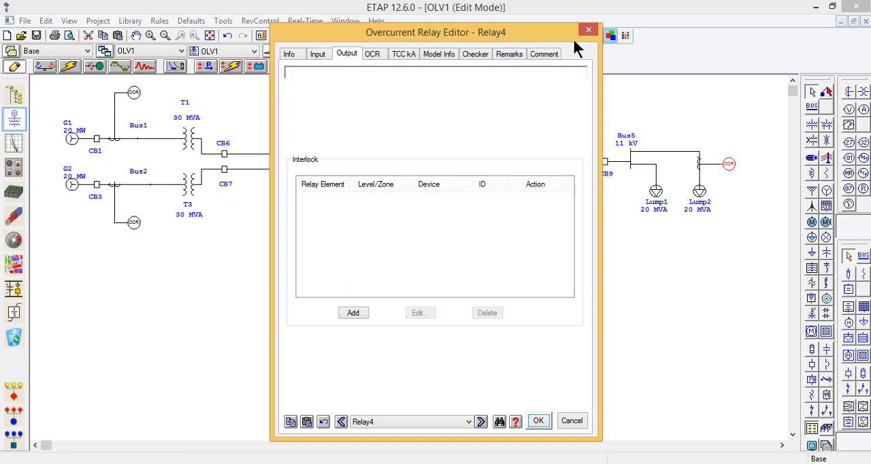
pyautogui.click(589, 30)
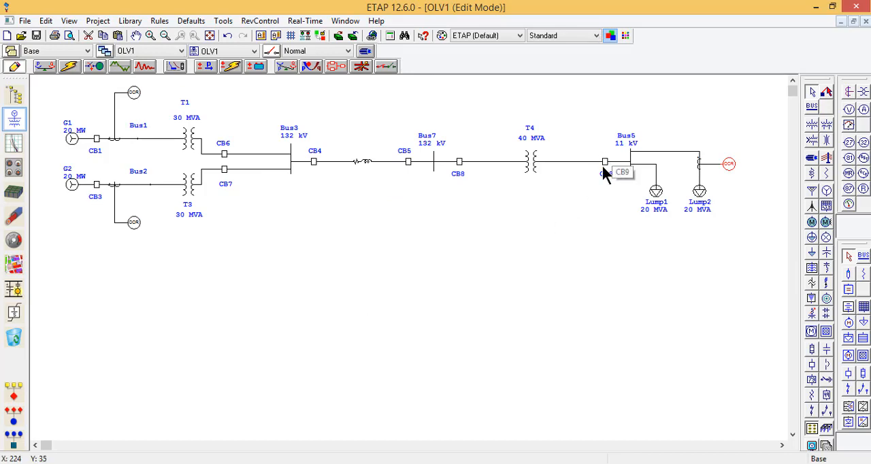
# Step: Check the rated current in the nameplate data of lumped load Lump2, then close its editor
pyautogui.click(700, 193)
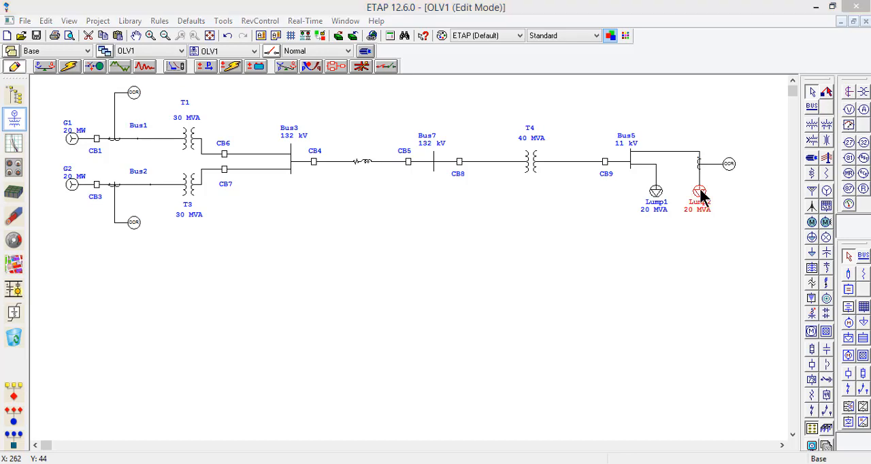
pyautogui.doubleClick(700, 194)
pyautogui.click(319, 76)
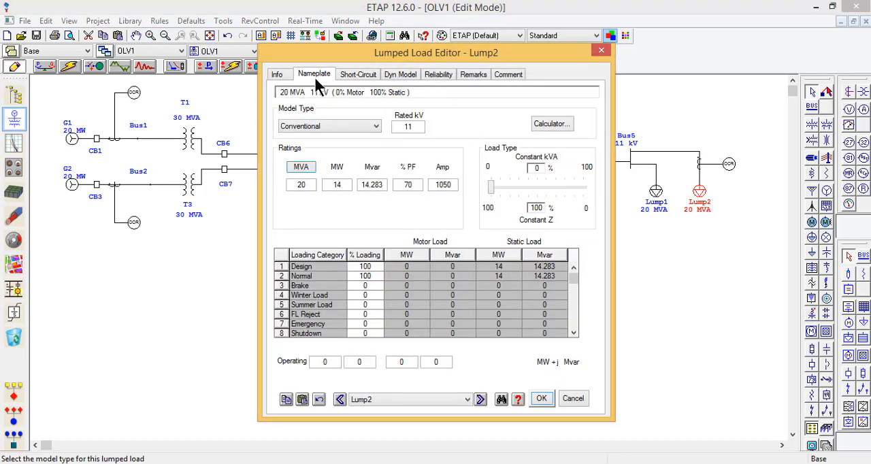
pyautogui.click(602, 50)
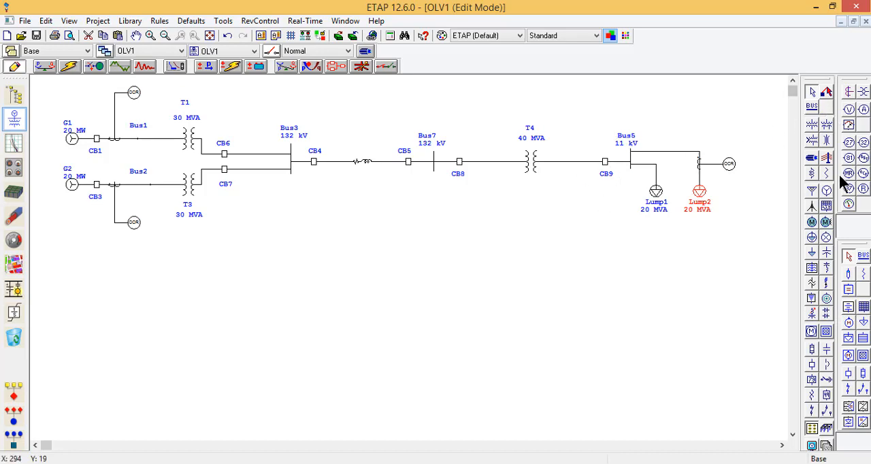
# Step: Insert high-voltage circuit breakers on the Lump2 and Lump1 branches at Bus5, and adjust the layout around the Lump1 breaker
pyautogui.click(813, 366)
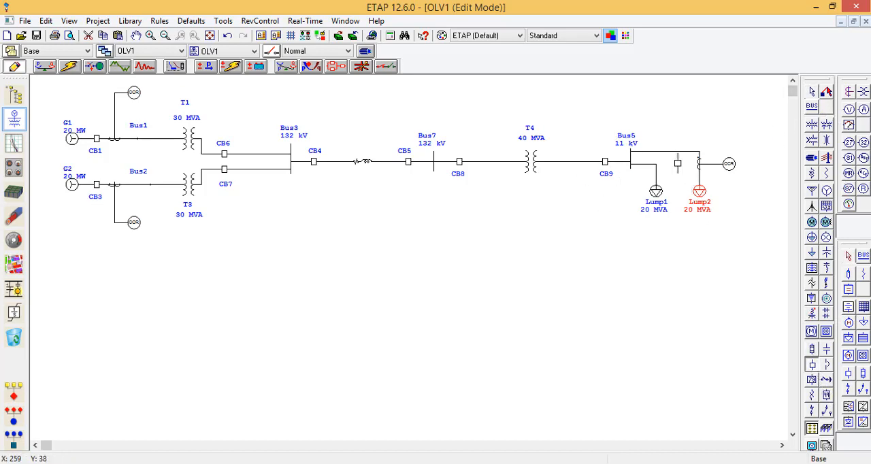
pyautogui.click(670, 151)
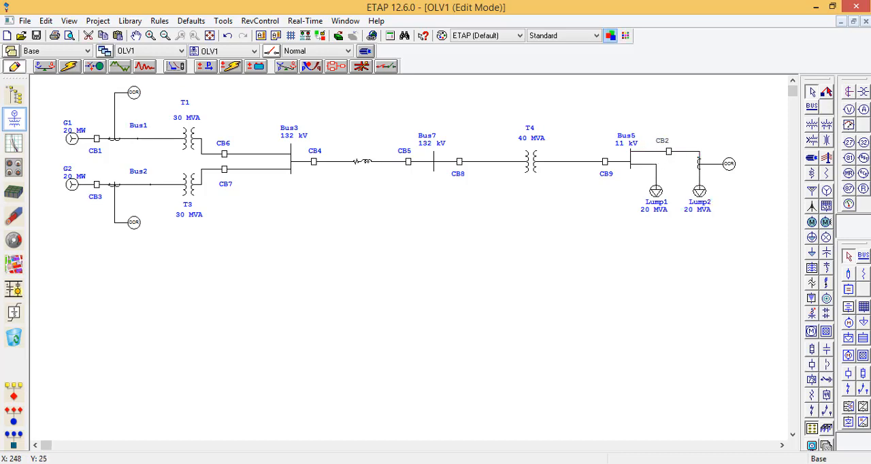
pyautogui.click(815, 367)
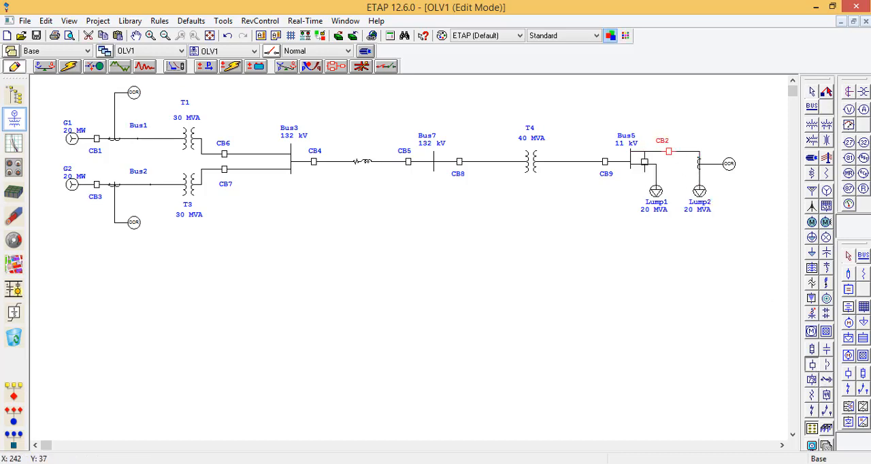
pyautogui.click(644, 165)
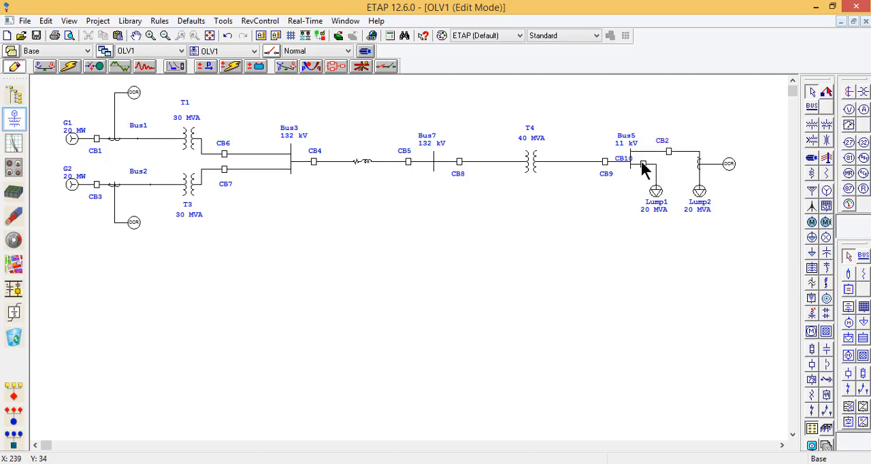
pyautogui.moveTo(643, 164)
pyautogui.mouseDown()
pyautogui.moveTo(654, 163)
pyautogui.moveTo(627, 159)
pyautogui.moveTo(649, 156)
pyautogui.mouseUp()
pyautogui.click(639, 165)
pyautogui.click(633, 203)
# Step: Open the interlock settings of the Lump2 branch overcurrent relay and review the available relay elements without adding an interlock
pyautogui.doubleClick(727, 166)
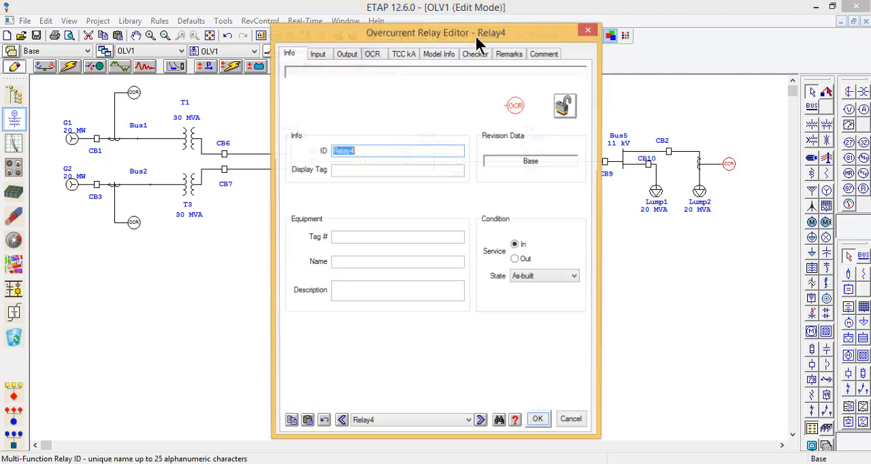
pyautogui.click(347, 54)
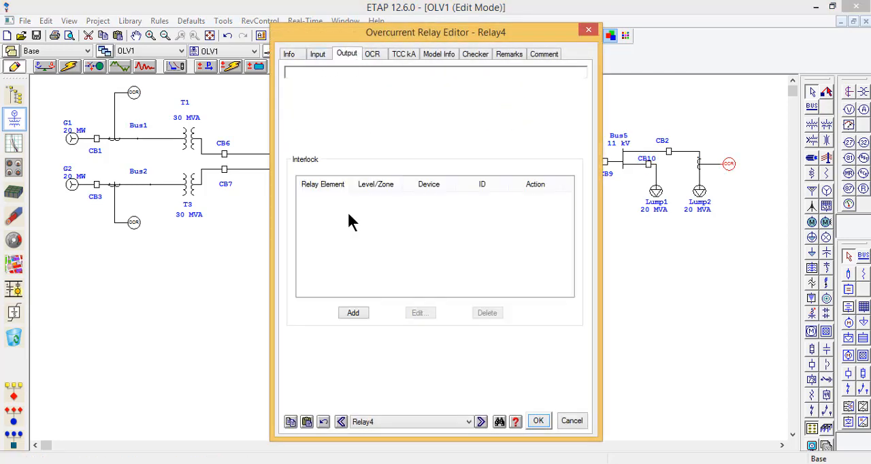
pyautogui.click(353, 313)
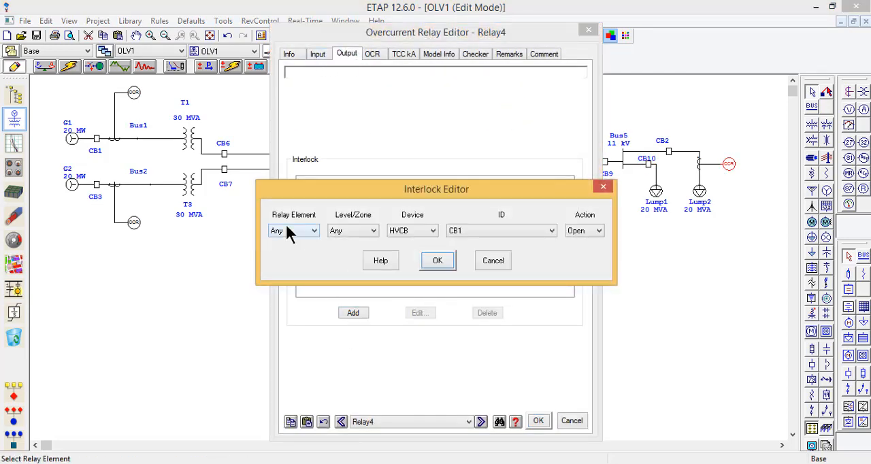
pyautogui.click(286, 228)
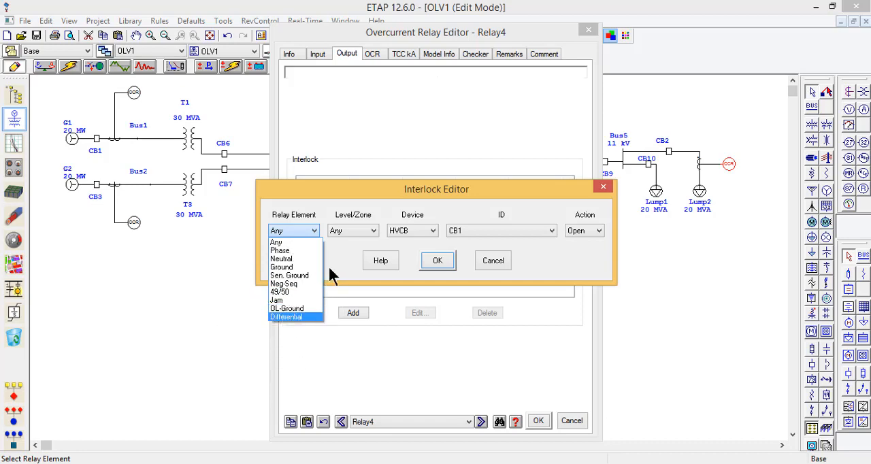
pyautogui.click(434, 260)
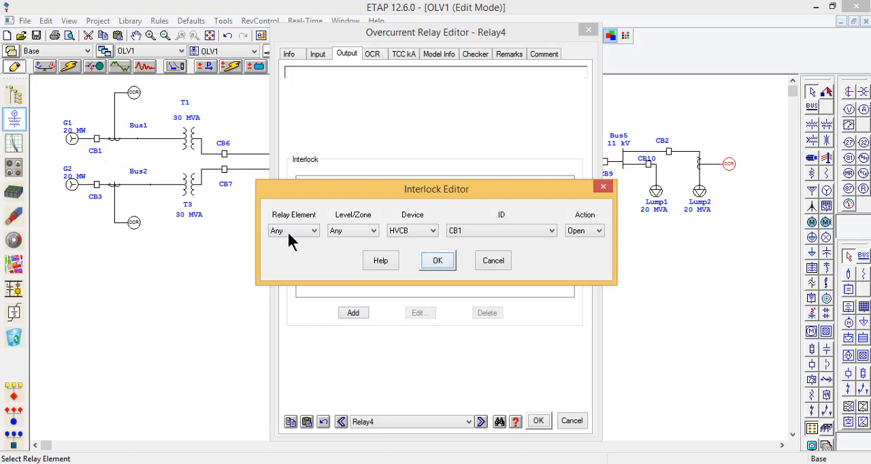
pyautogui.click(500, 262)
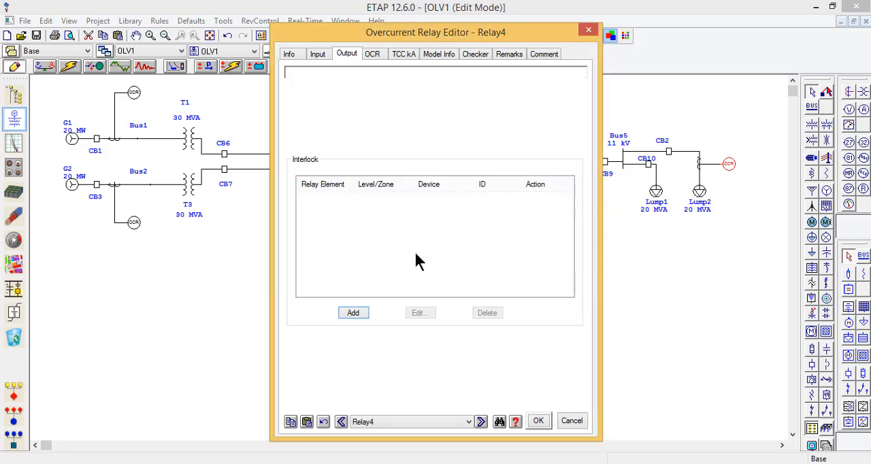
# Step: Assign the ALSTOM P139 feeder-protection model from the library to the Lump2 branch overcurrent relay
pyautogui.click(371, 53)
pyautogui.click(534, 99)
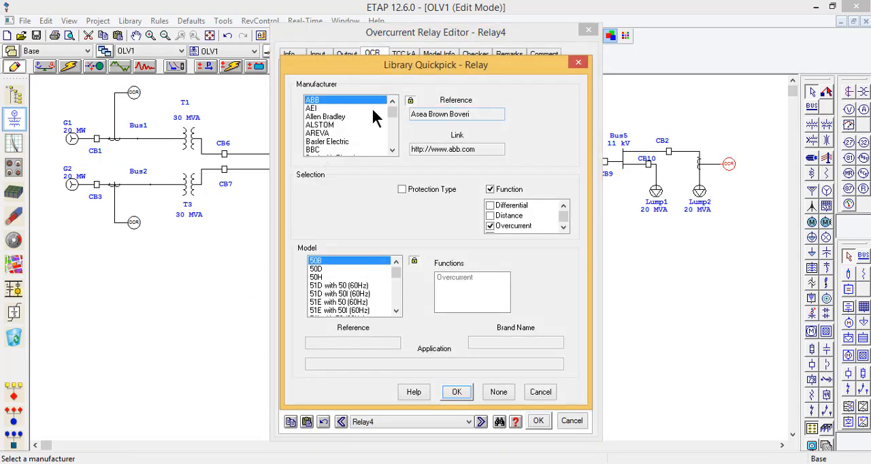
pyautogui.click(333, 126)
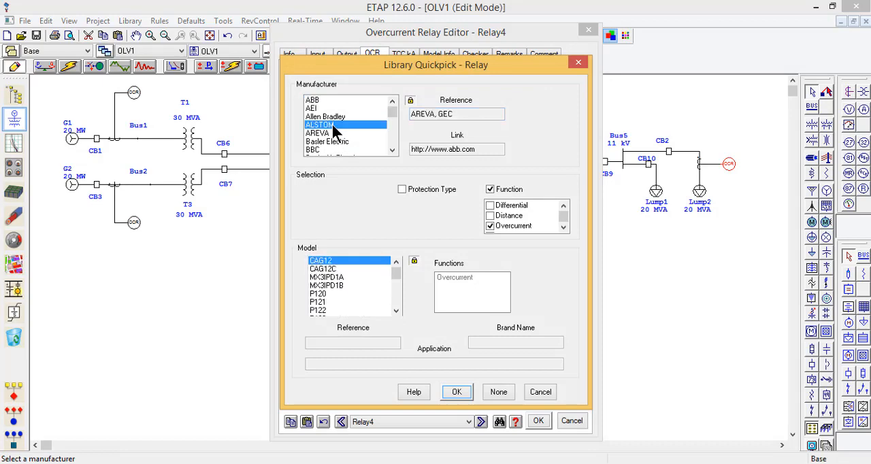
pyautogui.click(420, 188)
pyautogui.click(434, 209)
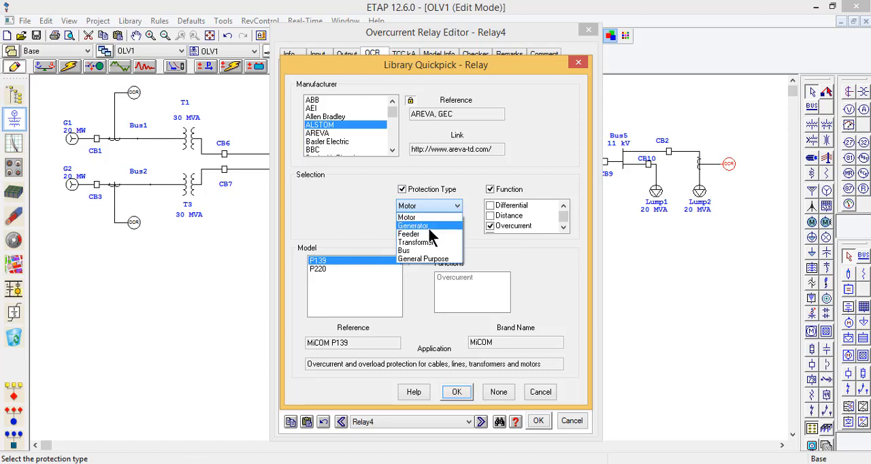
pyautogui.click(430, 234)
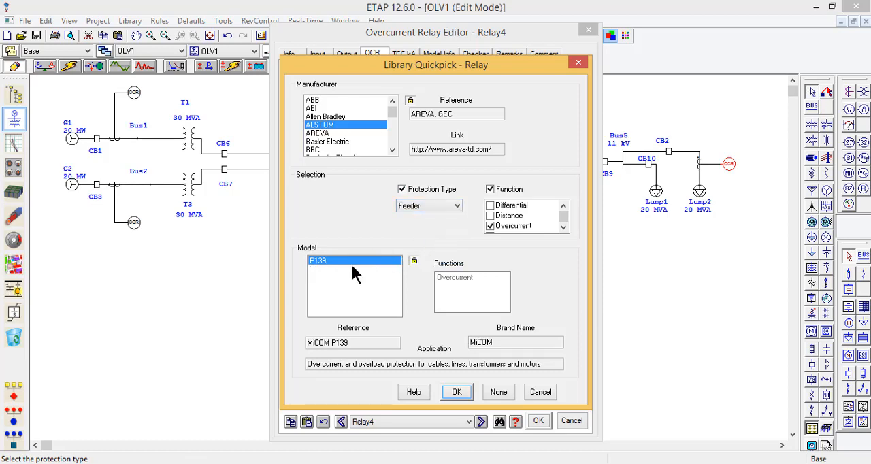
pyautogui.click(457, 393)
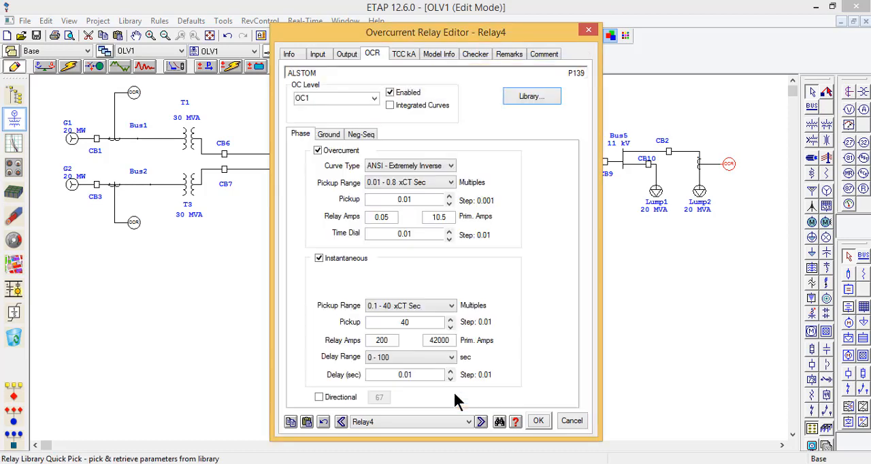
# Step: Add an interlock to the Lump2 branch relay so that any relay element at any level opens HVCB CB2
pyautogui.click(348, 54)
pyautogui.click(350, 312)
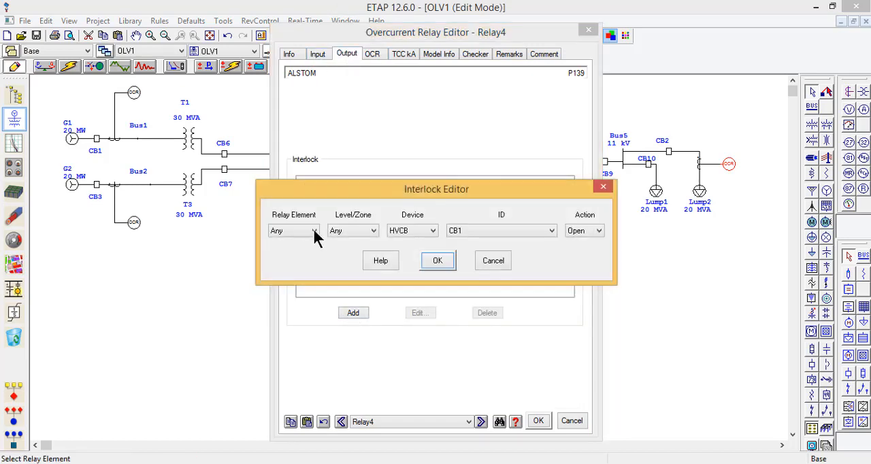
pyautogui.click(310, 230)
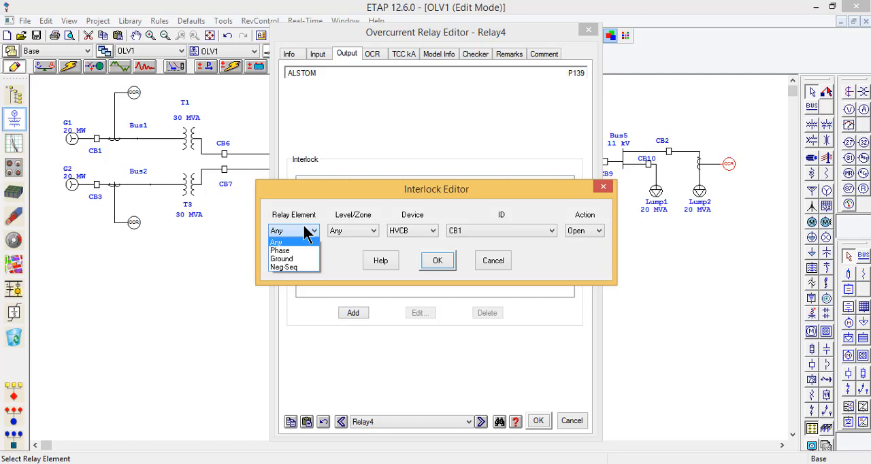
pyautogui.click(307, 232)
pyautogui.click(467, 231)
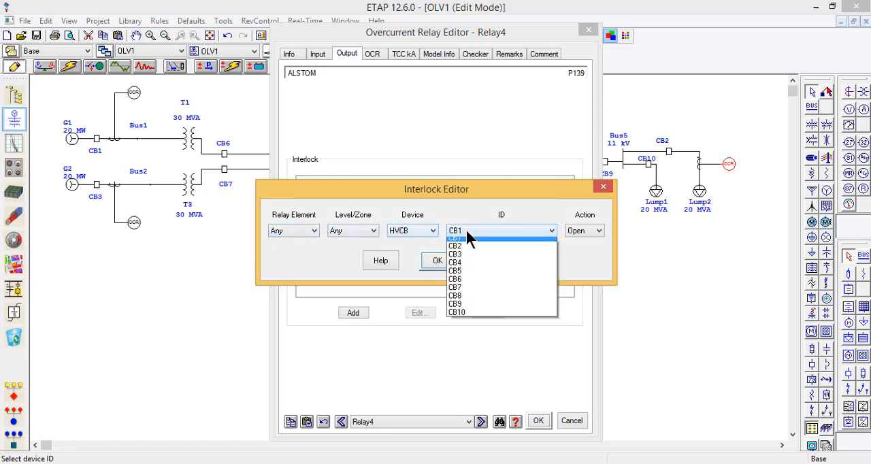
pyautogui.click(466, 247)
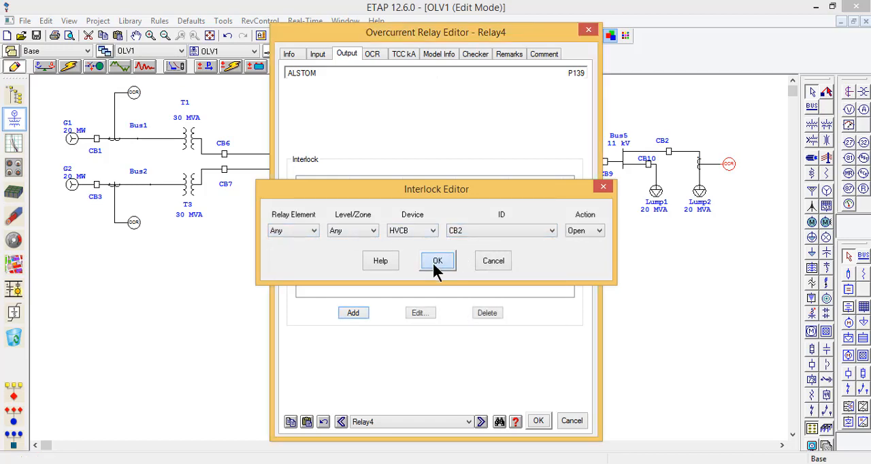
# Step: Confirm the CB2 interlock and try to set the Lump2 branch relay's phase overcurrent pickup to 1.01
pyautogui.click(437, 262)
pyautogui.click(371, 55)
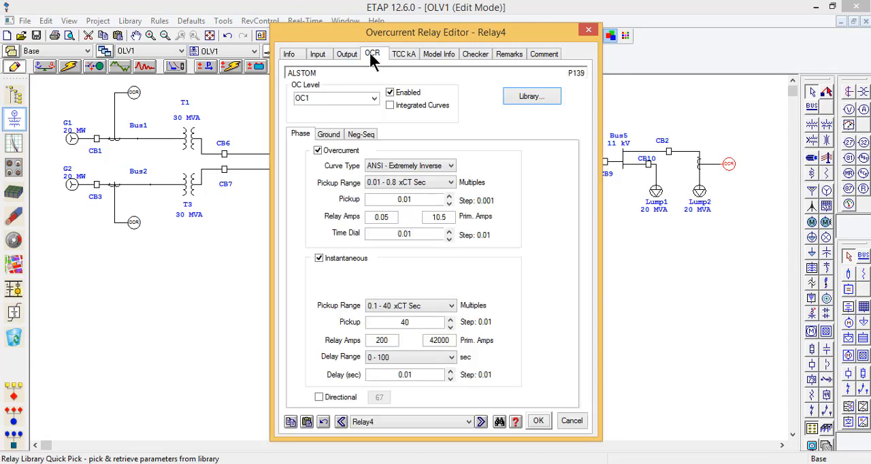
pyautogui.doubleClick(424, 199)
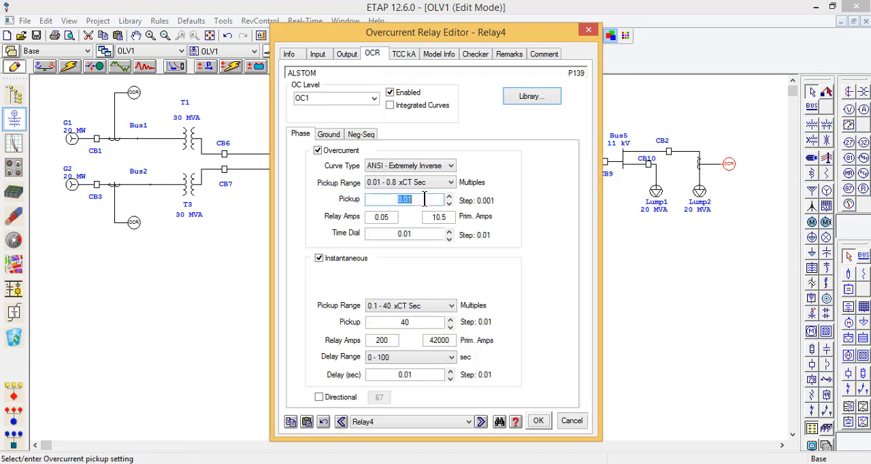
pyautogui.write('1.01')
# Step: Set the Lump2 branch relay's phase overcurrent curve type to Definite Time with a time dial of 0.05
pyautogui.doubleClick(419, 235)
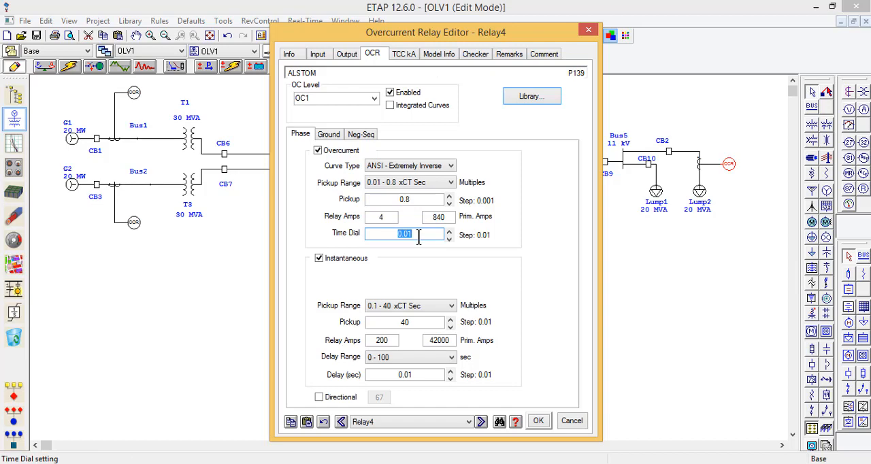
pyautogui.click(428, 167)
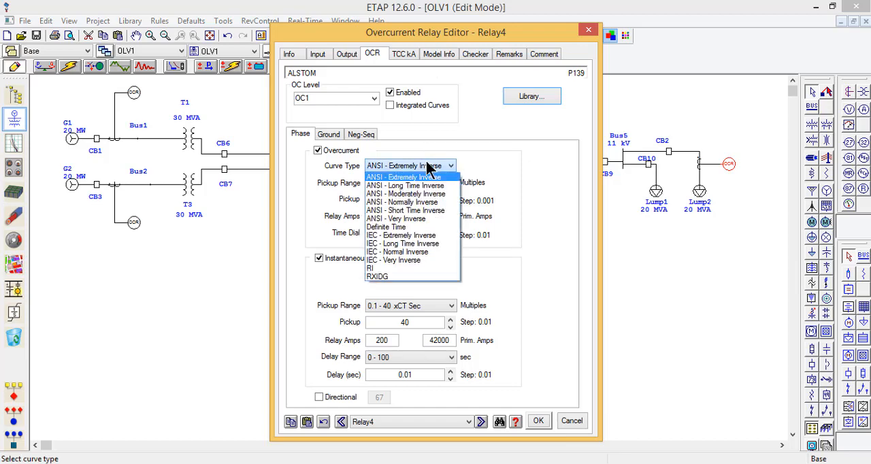
pyautogui.click(410, 226)
pyautogui.click(420, 234)
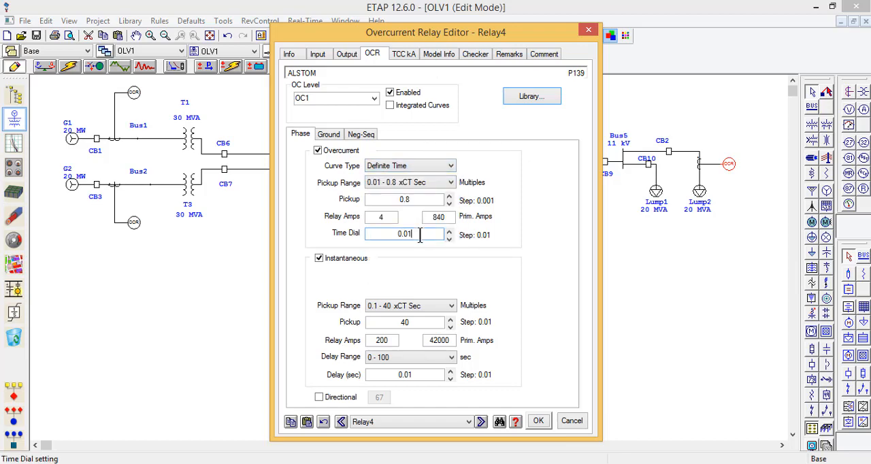
pyautogui.press('BackSpace')
pyautogui.write('5')
# Step: Set the Lump2 branch relay's instantaneous pickup to 10 and try an overcurrent pickup of 1.05
pyautogui.doubleClick(409, 324)
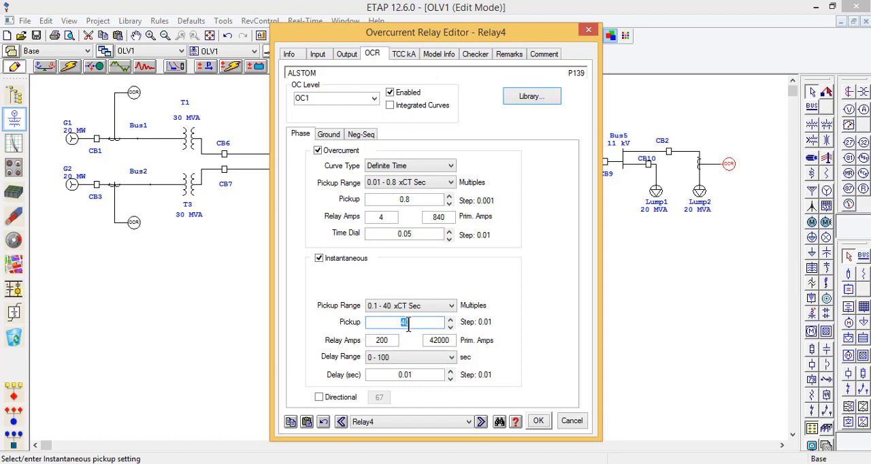
pyautogui.write('10')
pyautogui.click(427, 198)
pyautogui.doubleClick(427, 198)
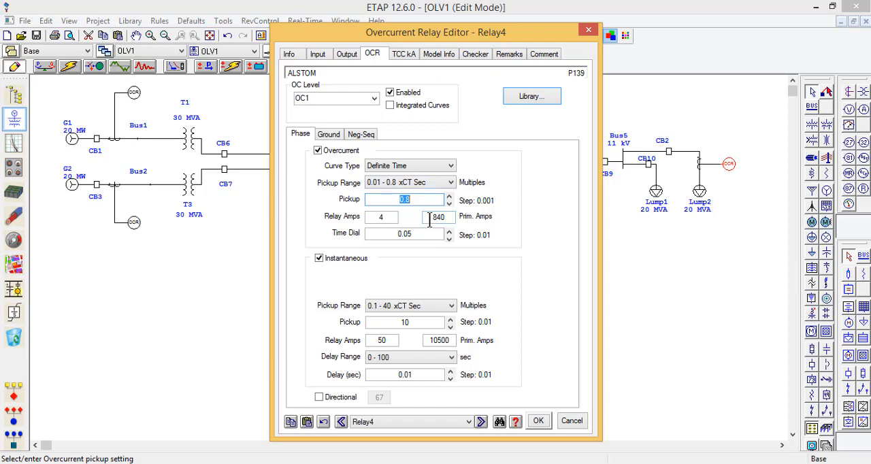
pyautogui.write('1.05')
pyautogui.click(429, 235)
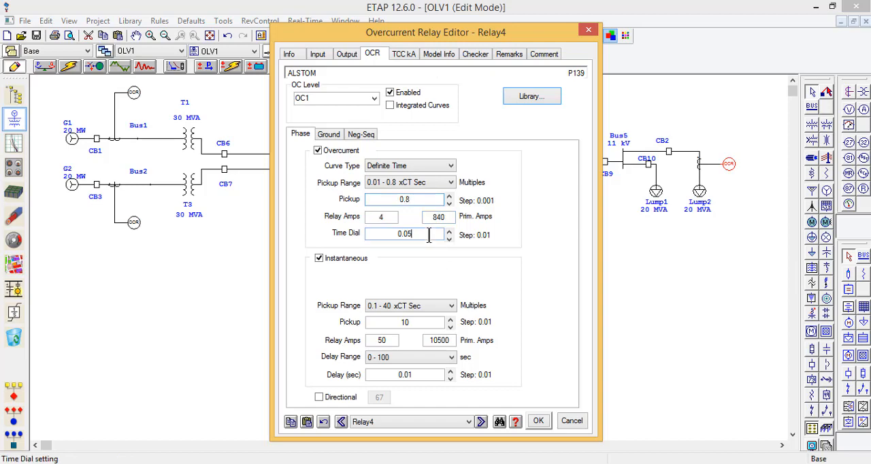
# Step: Change the phase overcurrent pickup range to 0.1 - 4 xCT Sec and set the overcurrent pickup to 1.01
pyautogui.click(422, 184)
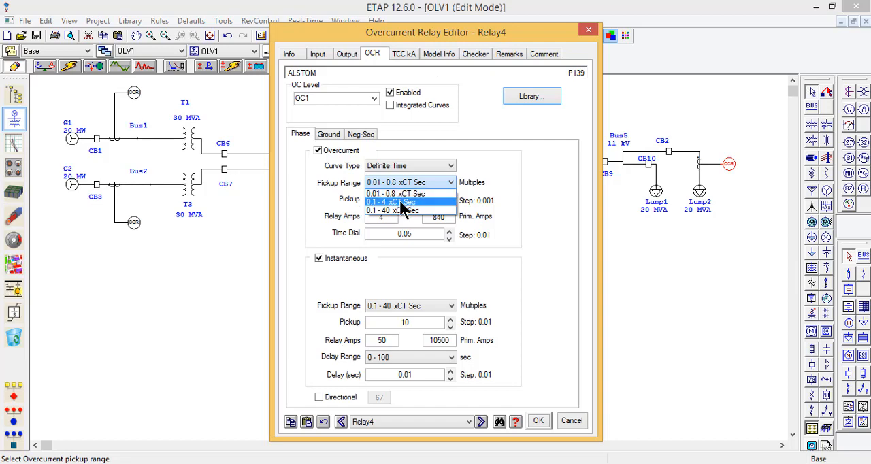
pyautogui.click(401, 203)
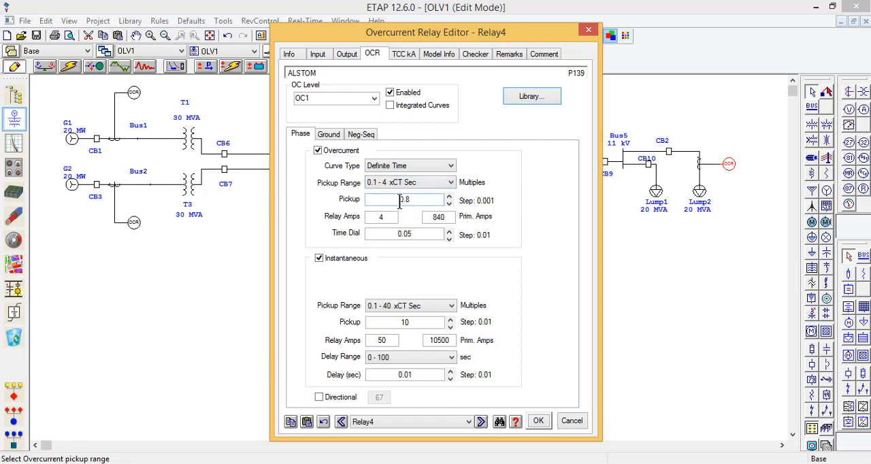
pyautogui.doubleClick(412, 200)
pyautogui.write('1.01')
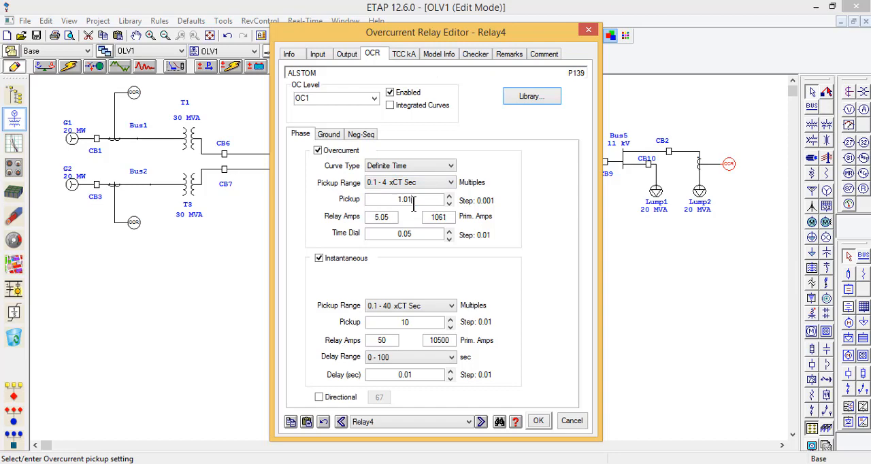
pyautogui.click(441, 217)
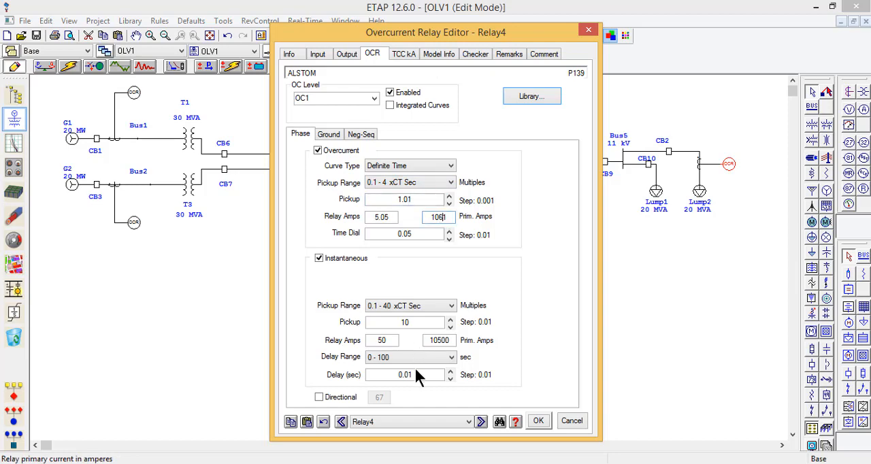
# Step: Set the Lump2 branch relay's instantaneous pickup to 5 and save the relay settings
pyautogui.doubleClick(412, 322)
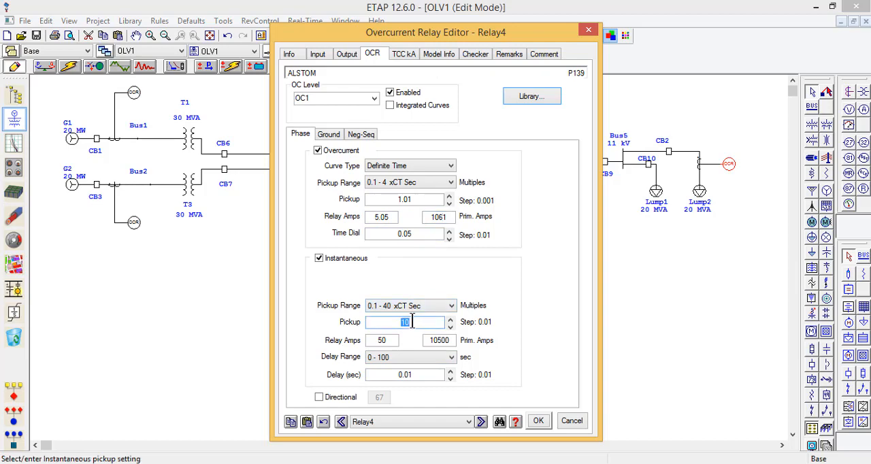
pyautogui.write('5')
pyautogui.click(537, 420)
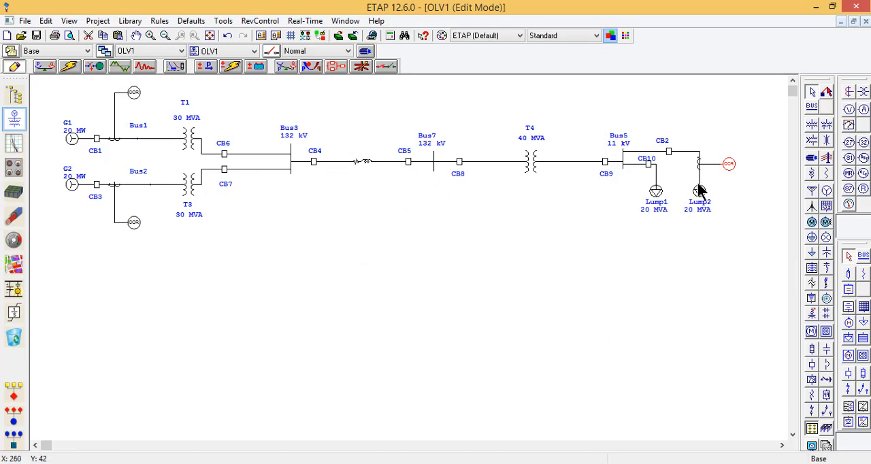
# Step: Set the rated interrupting time of breaker CB2 on the Lump2 branch to 2 cycles
pyautogui.click(701, 164)
pyautogui.doubleClick(669, 153)
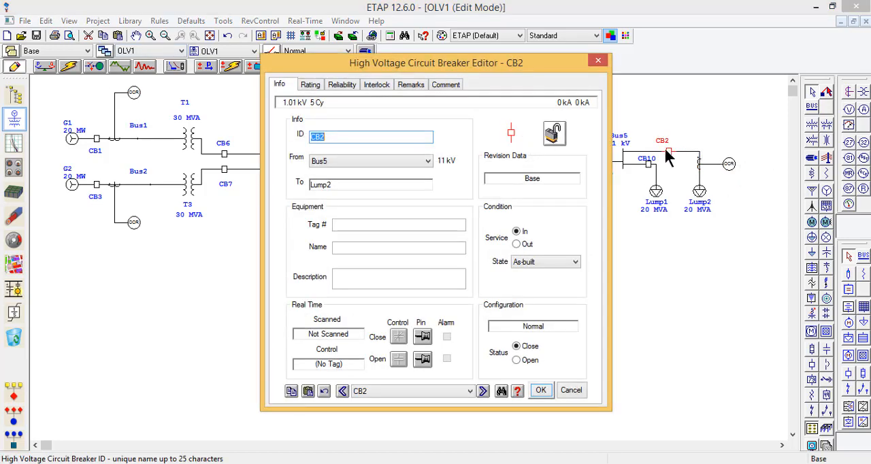
pyautogui.click(311, 84)
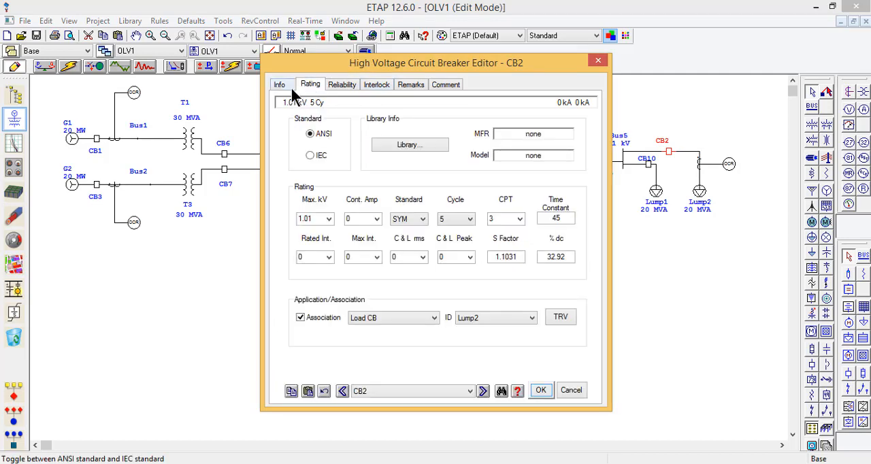
pyautogui.click(281, 85)
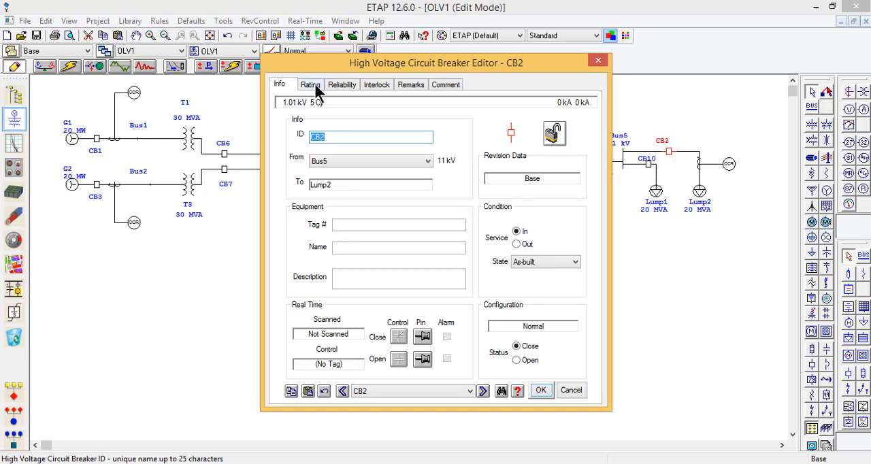
pyautogui.click(311, 84)
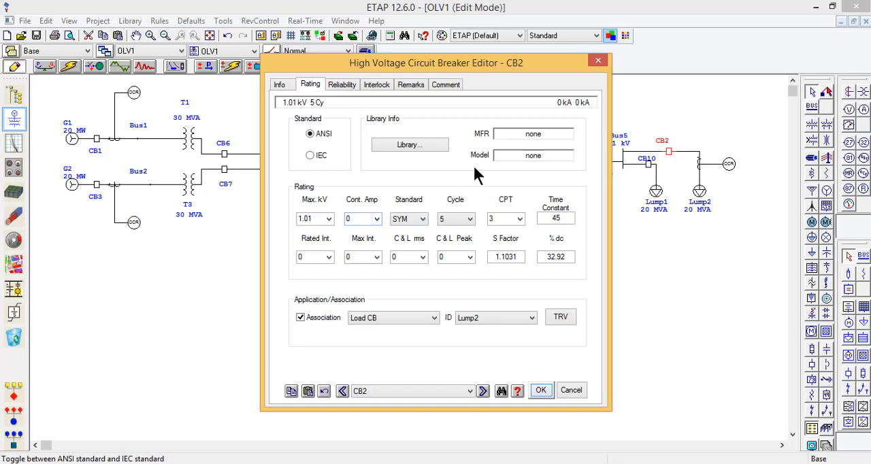
pyautogui.click(448, 219)
pyautogui.click(446, 231)
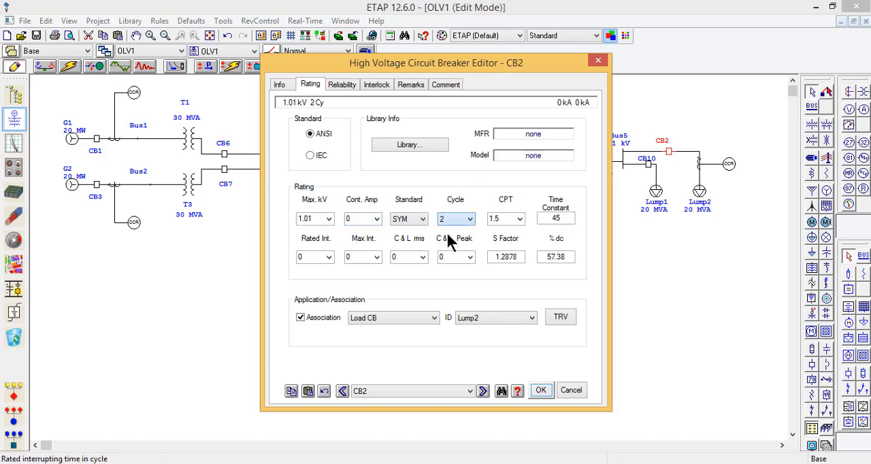
pyautogui.click(540, 391)
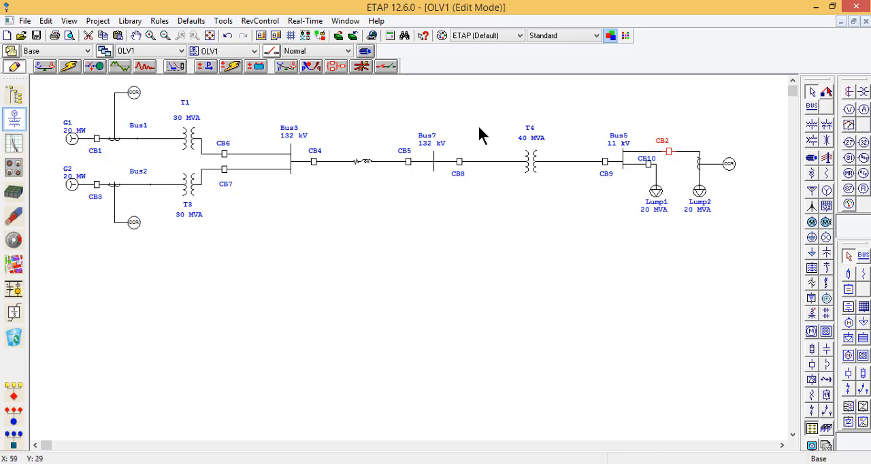
# Step: Review the Lump2 branch relay's overcurrent settings and compare them with the G1 relay's input, interlock and overcurrent settings
pyautogui.click(670, 156)
pyautogui.doubleClick(729, 166)
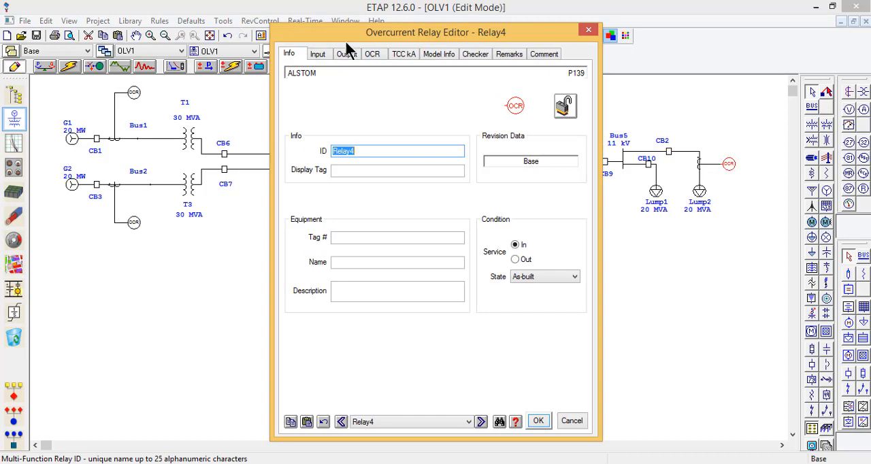
pyautogui.click(366, 54)
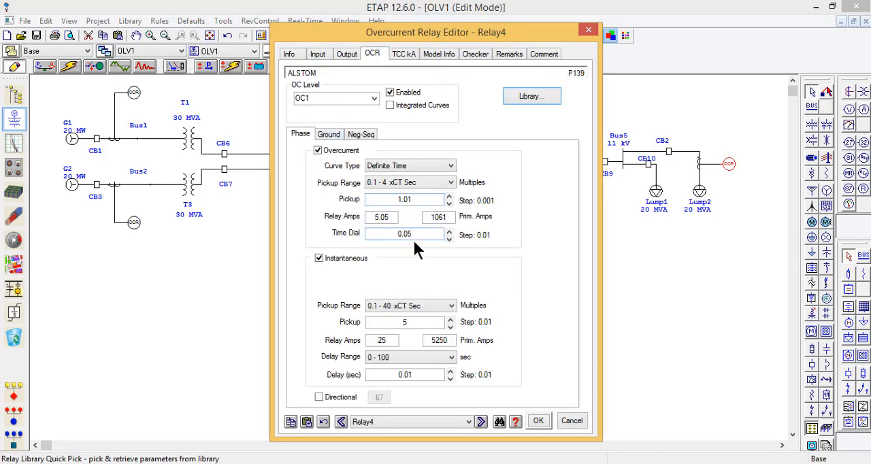
pyautogui.click(539, 421)
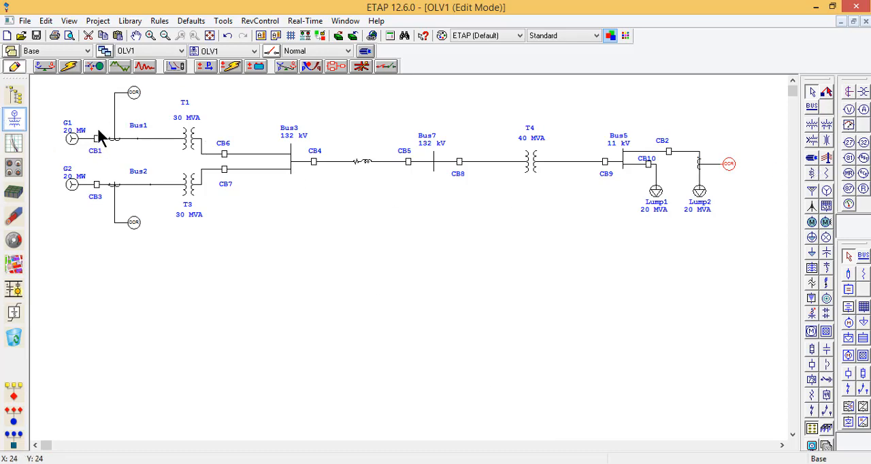
pyautogui.doubleClick(133, 94)
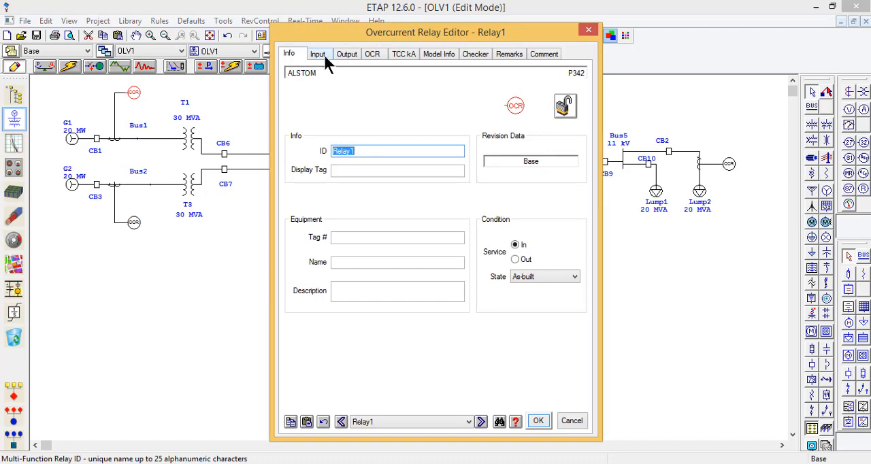
pyautogui.click(323, 53)
pyautogui.click(353, 56)
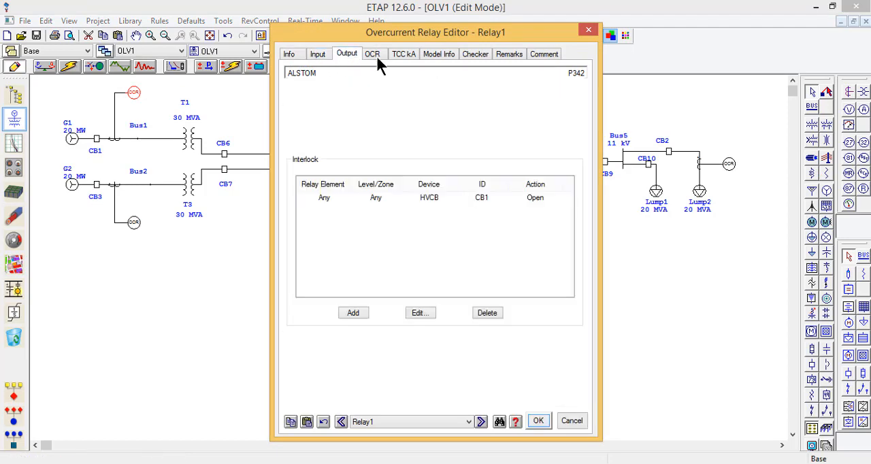
pyautogui.click(375, 55)
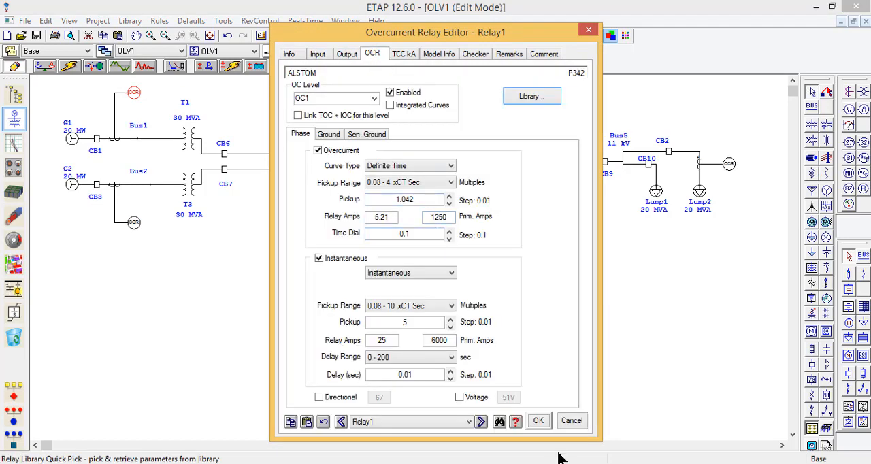
pyautogui.click(538, 421)
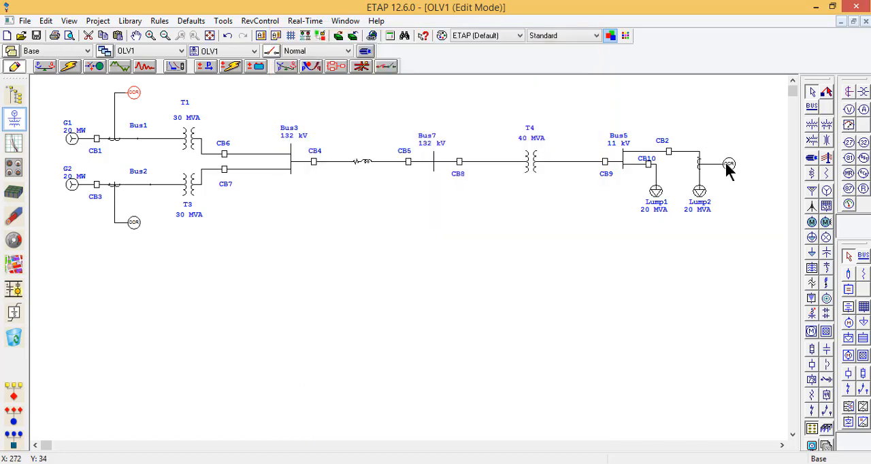
# Step: Recheck the Lump2 branch relay's CT input, interlock and overcurrent settings, and the interrupting-cycle rating of breaker CB2
pyautogui.doubleClick(727, 166)
pyautogui.click(319, 54)
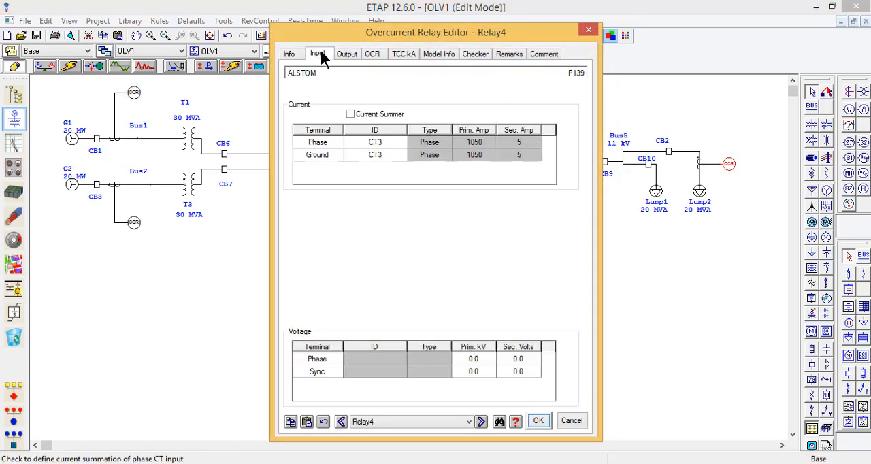
pyautogui.click(348, 56)
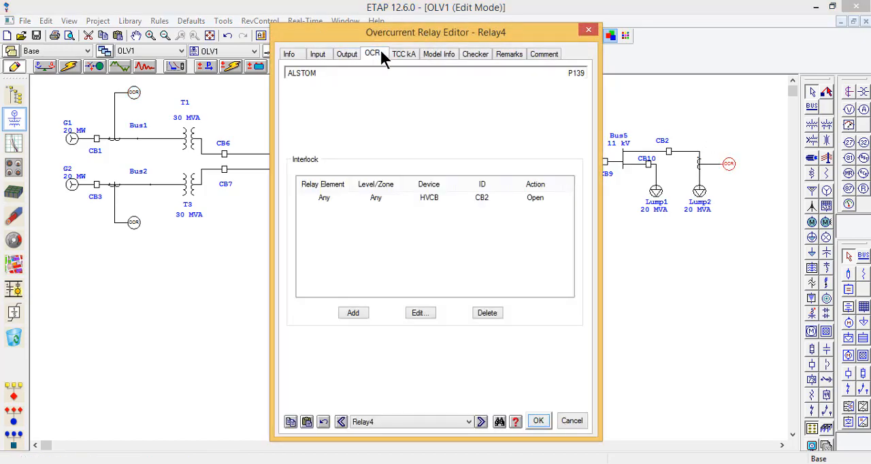
pyautogui.click(377, 54)
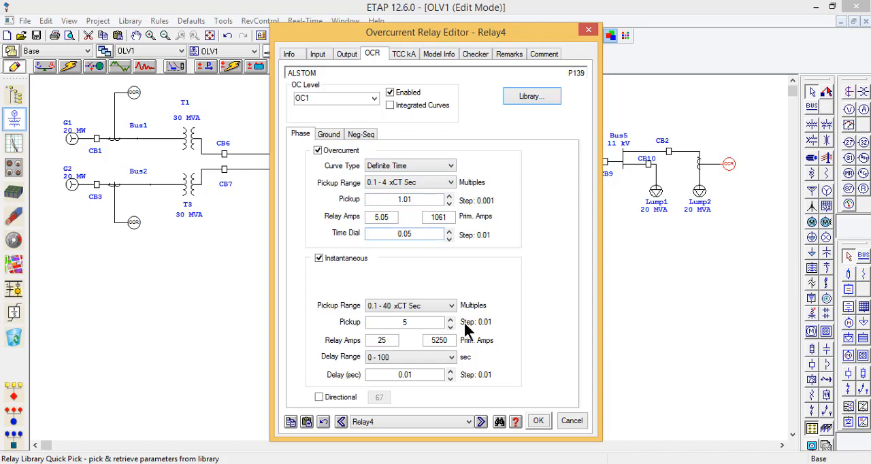
pyautogui.click(539, 423)
pyautogui.doubleClick(669, 152)
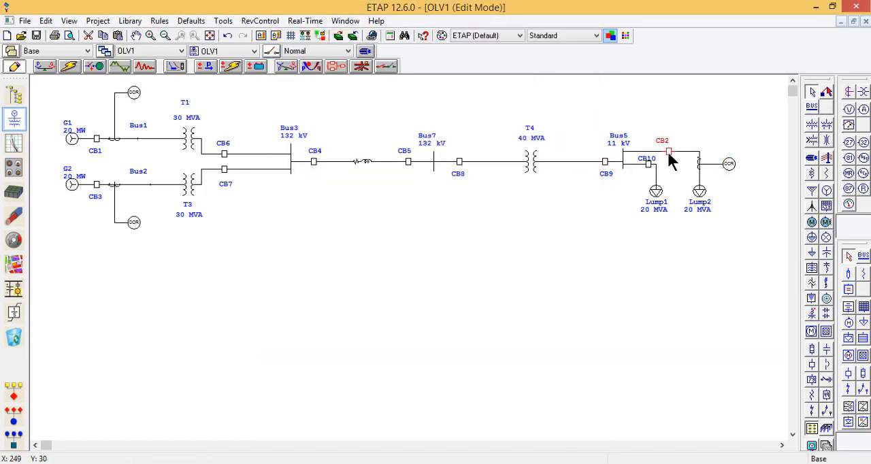
pyautogui.click(320, 88)
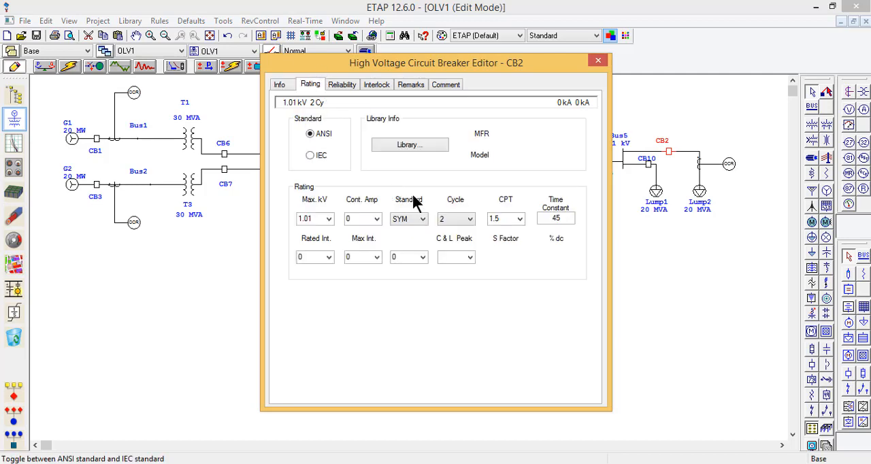
pyautogui.click(450, 220)
pyautogui.click(452, 221)
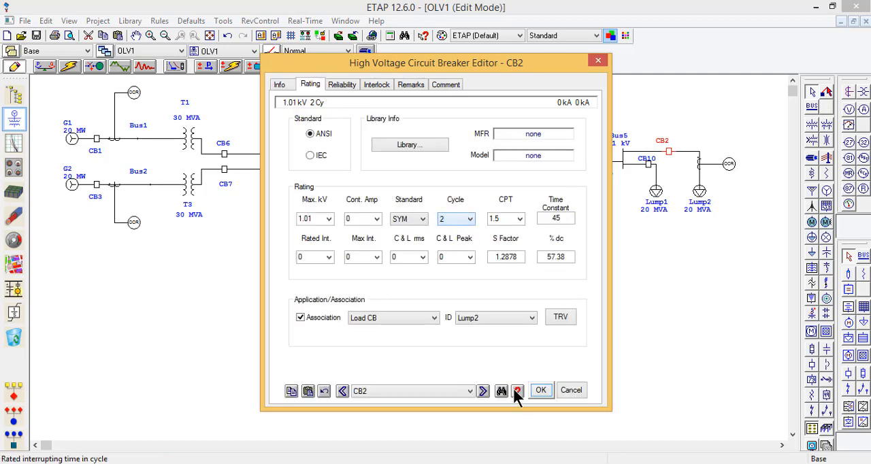
pyautogui.click(540, 393)
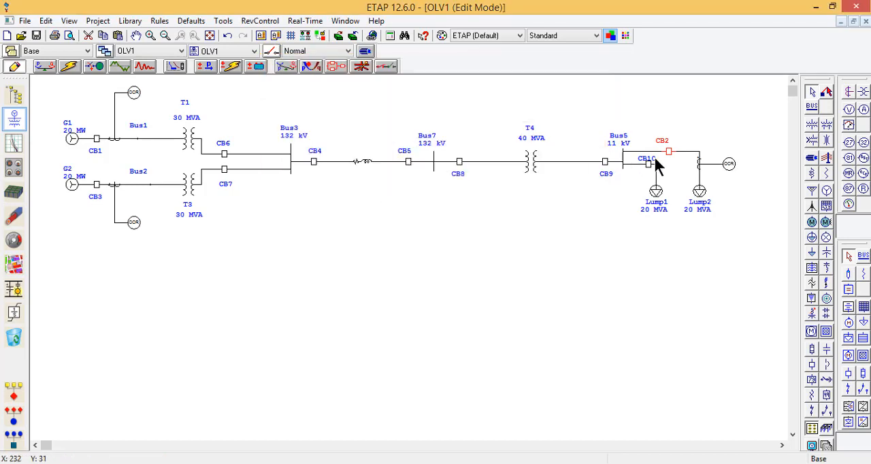
# Step: Set breaker CB2 on the Lump2 branch to a maximum voltage of 15.5 kV and a continuous current of 1200 A
pyautogui.doubleClick(671, 152)
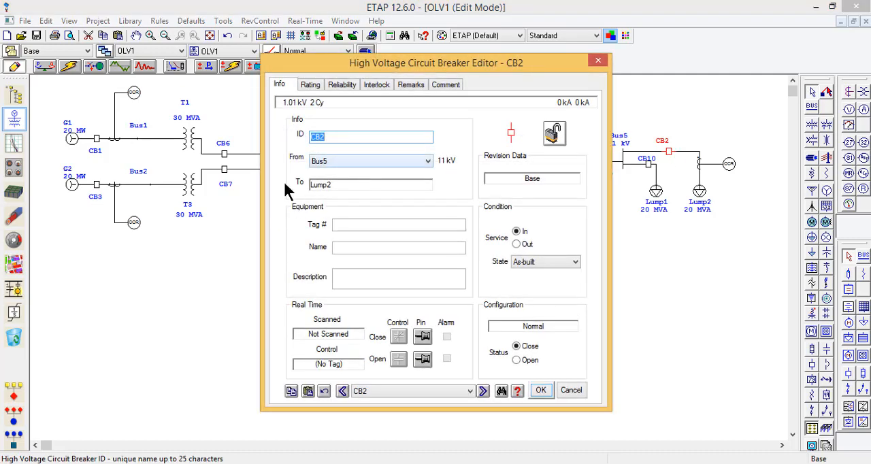
pyautogui.click(312, 84)
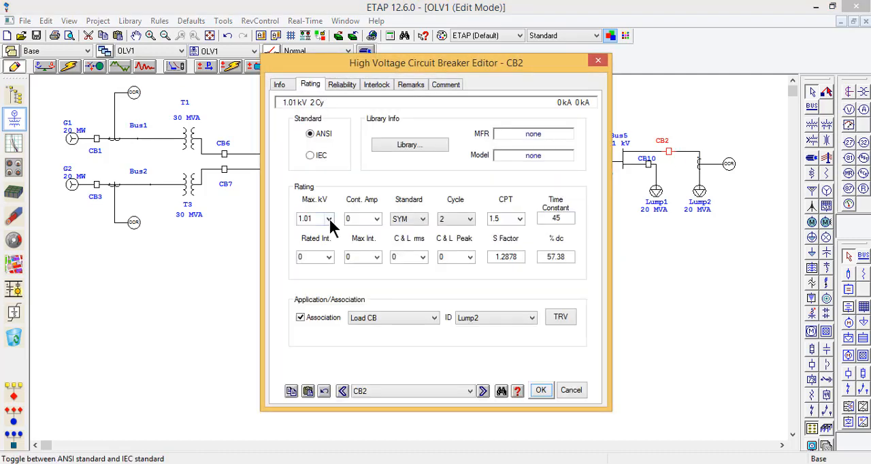
pyautogui.click(329, 219)
pyautogui.click(318, 256)
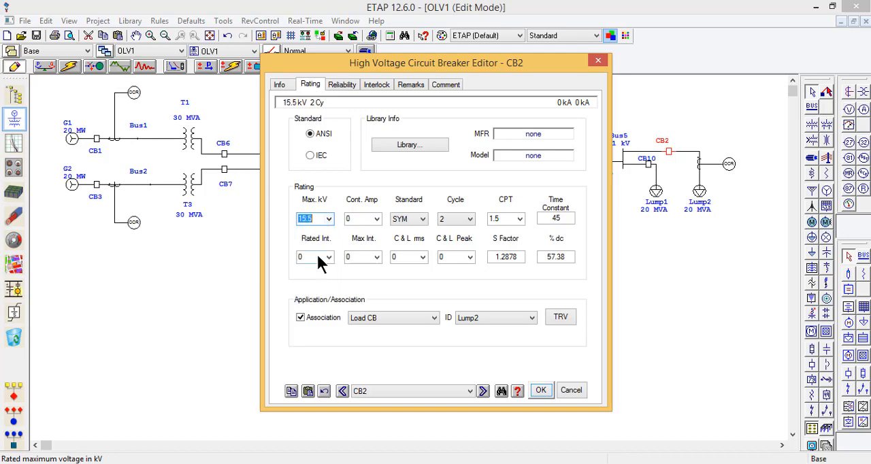
pyautogui.click(377, 219)
pyautogui.click(370, 246)
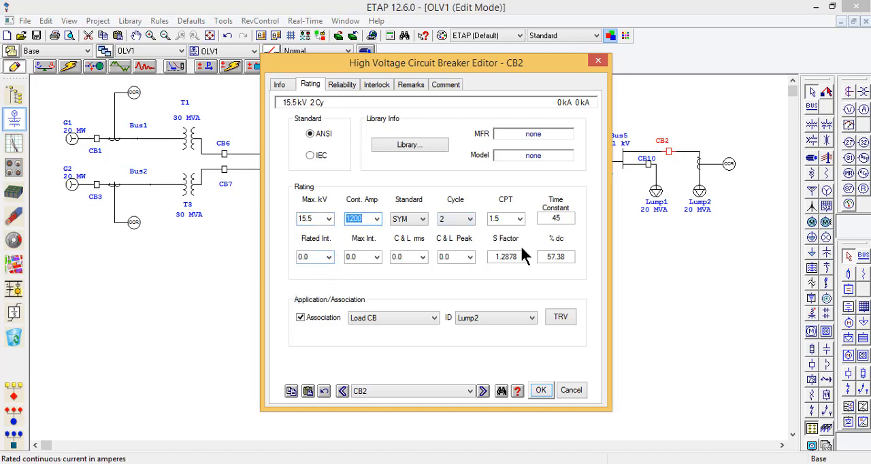
pyautogui.click(542, 392)
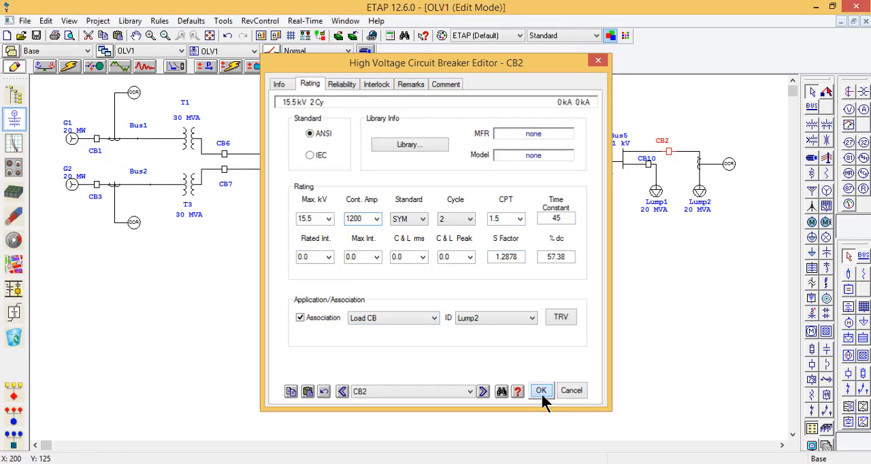
# Step: Rate breaker CB10 on the Lump1 branch at 15.5 kV maximum, 1200 A continuous and 2 cycles interrupting time
pyautogui.doubleClick(650, 168)
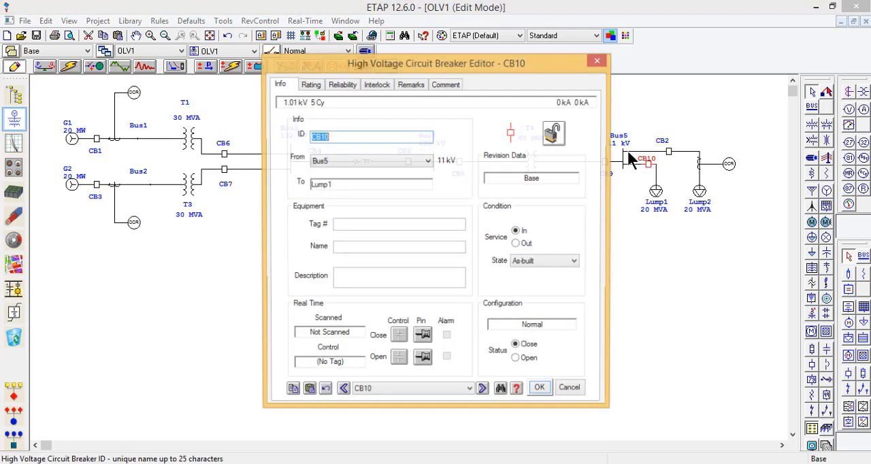
pyautogui.click(313, 86)
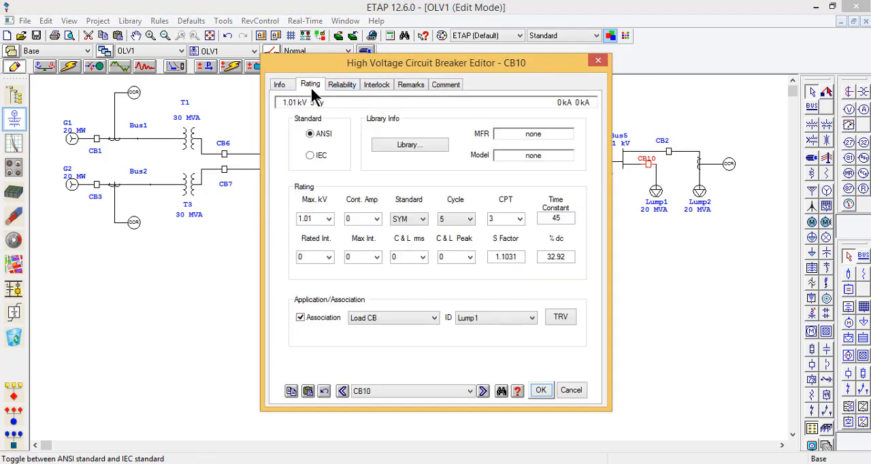
pyautogui.click(329, 218)
pyautogui.click(319, 256)
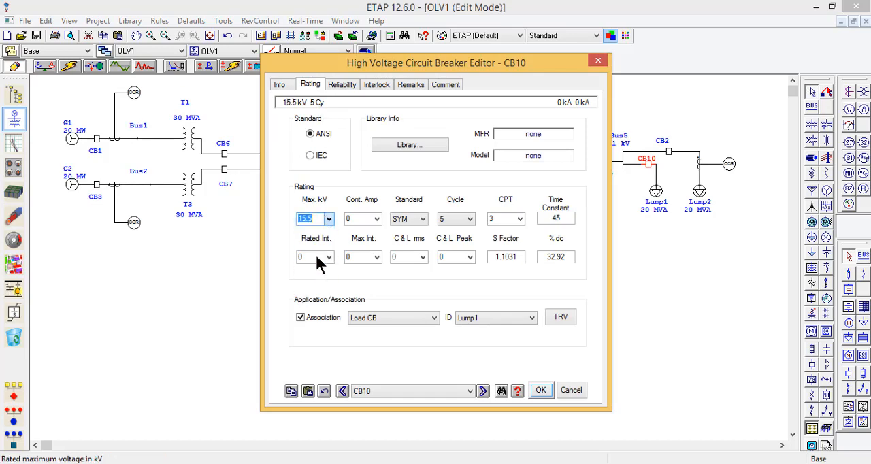
pyautogui.click(376, 218)
pyautogui.click(372, 239)
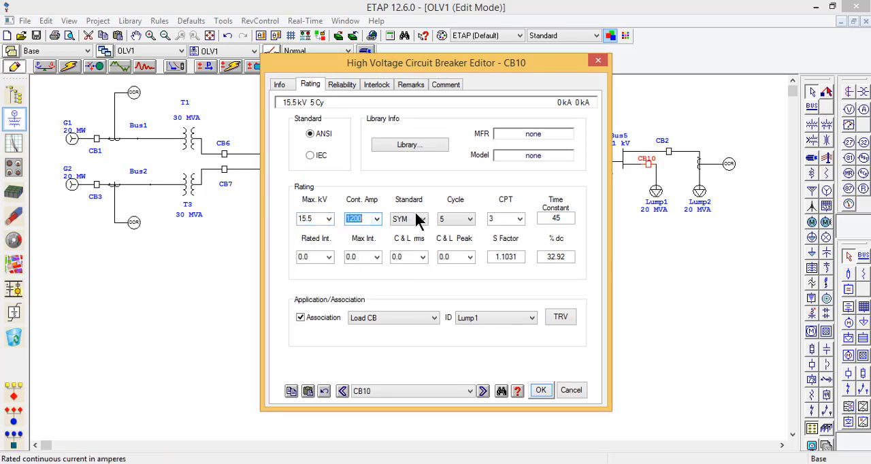
pyautogui.click(453, 219)
pyautogui.click(458, 232)
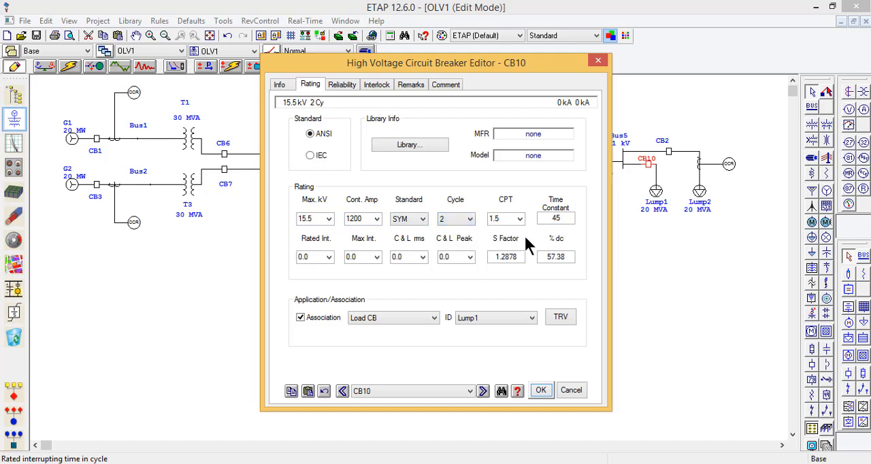
pyautogui.click(546, 387)
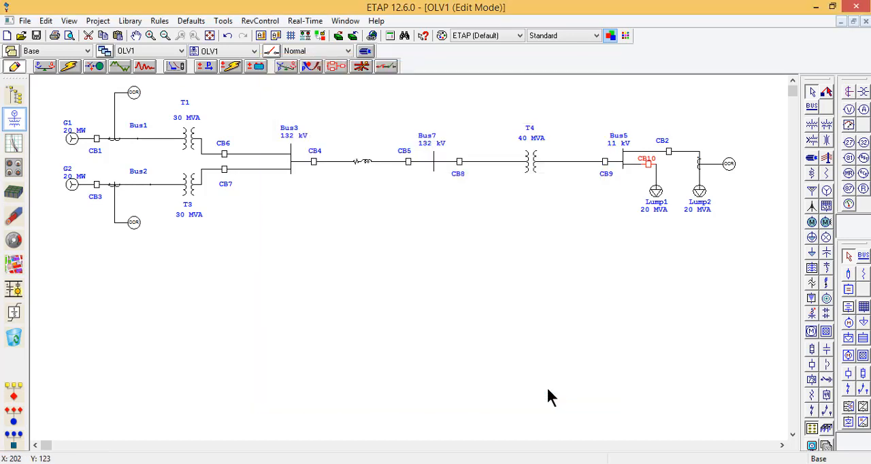
# Step: Duplicate the Lump2 branch's current transformer and insert the copy between CB10 and Lump1
pyautogui.click(700, 167)
pyautogui.hotkey('ctrl', 'c')
pyautogui.hotkey('ctrl', 'v')
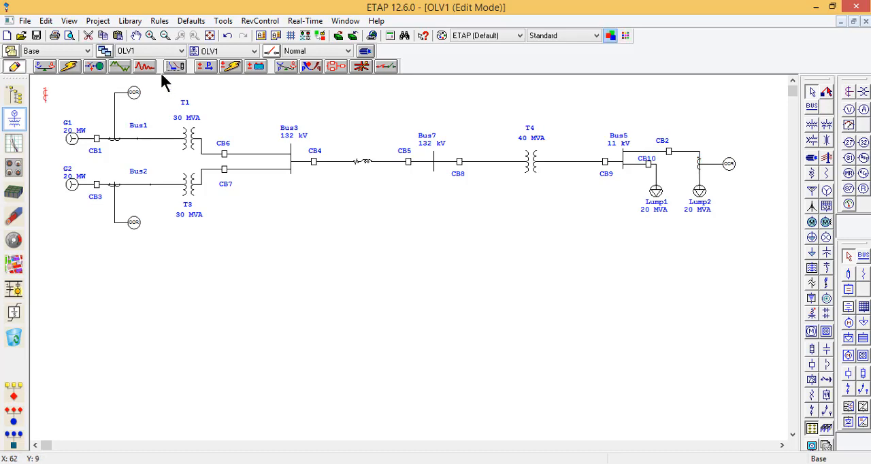
pyautogui.moveTo(45, 95); pyautogui.dragTo(658, 173)
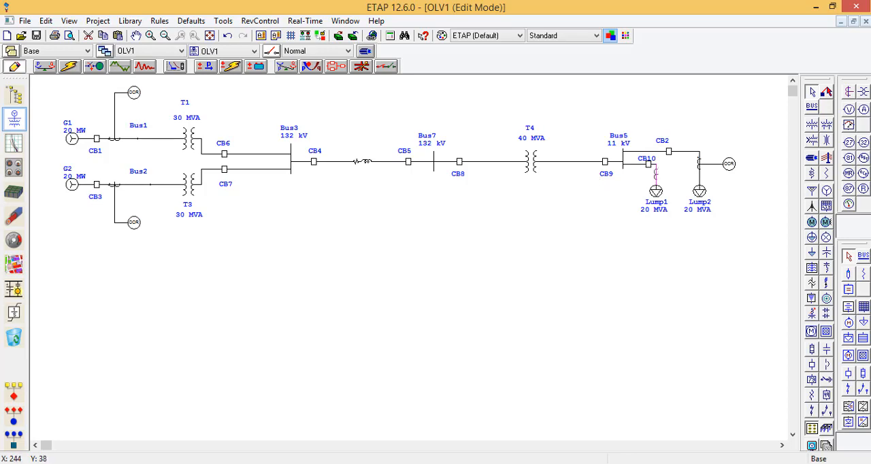
# Step: Duplicate the Lump2 branch's overcurrent relay and connect the copy to the current transformer on the Lump1 branch
pyautogui.click(729, 165)
pyautogui.hotkey('ctrl', 'c')
pyautogui.hotkey('ctrl', 'v')
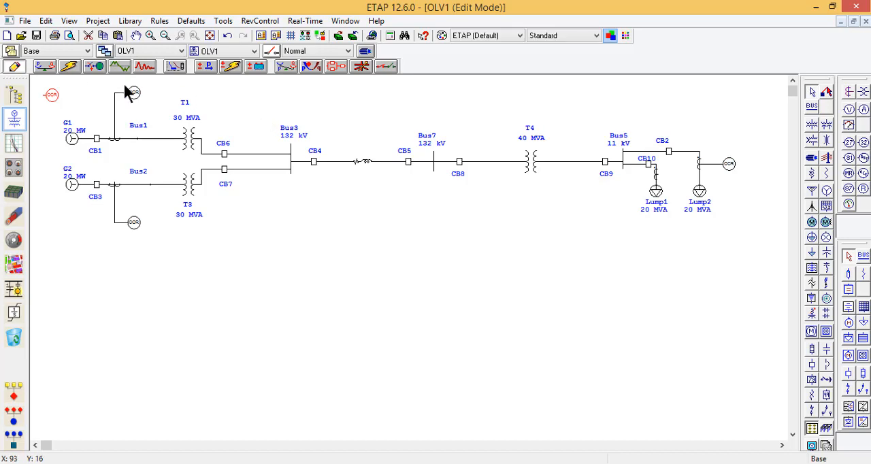
pyautogui.moveTo(53, 103); pyautogui.dragTo(673, 174)
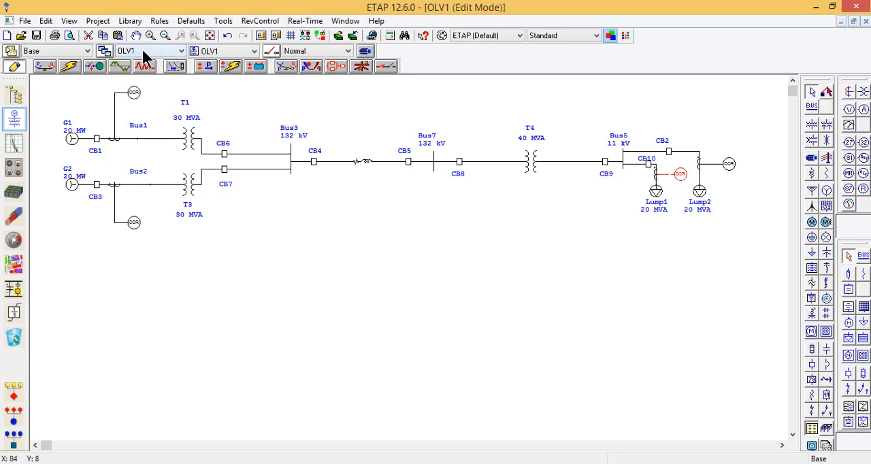
# Step: Switch to Star sequence-of-operation mode and apply a fault on the connector between the CT and Lump2
pyautogui.click(72, 67)
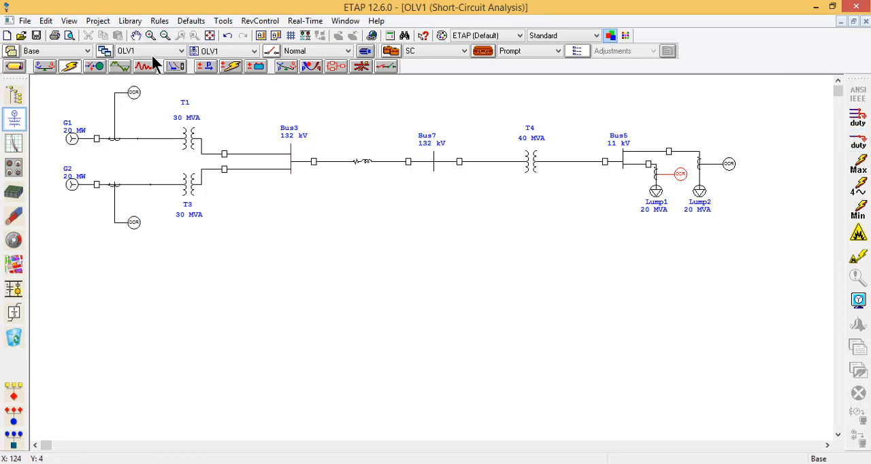
pyautogui.click(174, 68)
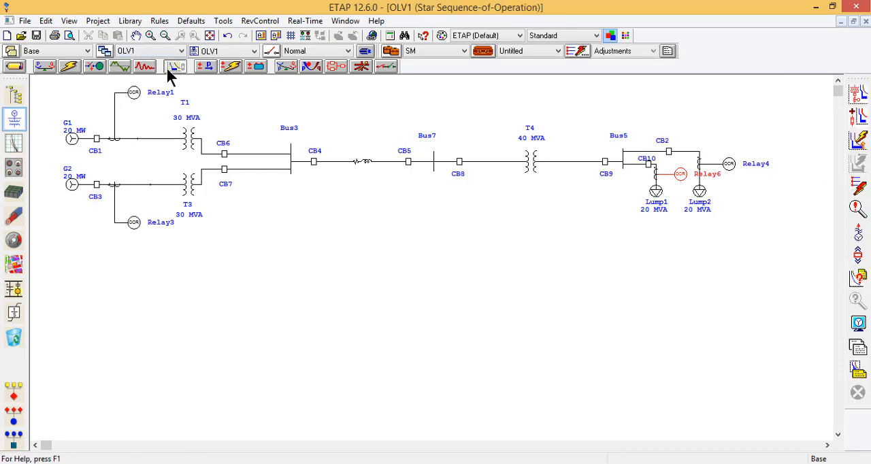
pyautogui.click(865, 191)
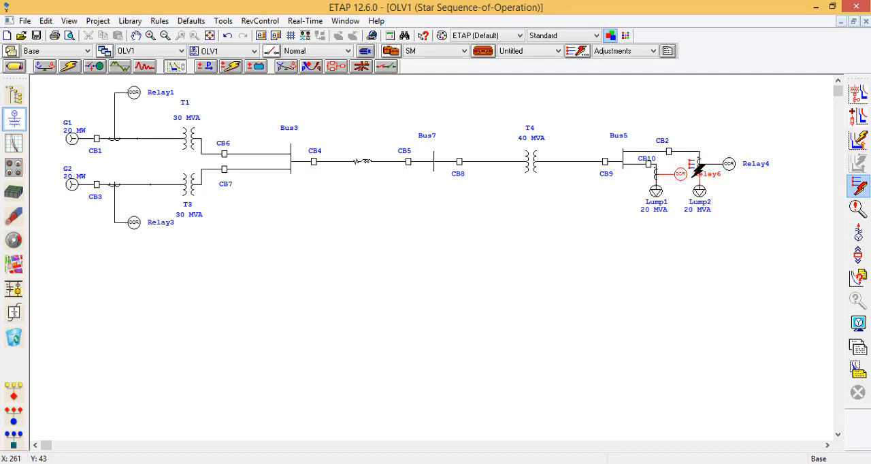
pyautogui.click(701, 178)
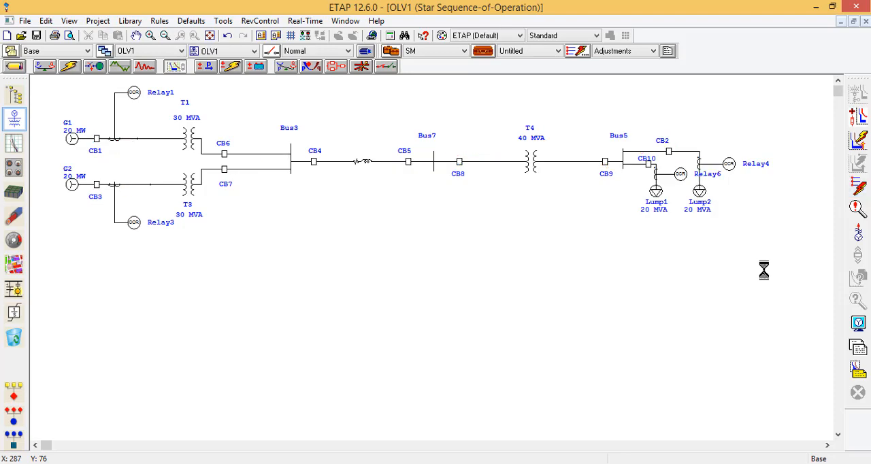
# Step: Check Relay6's CT input and add an interlock that opens high-voltage breaker CB10 for any relay element and level
pyautogui.doubleClick(679, 174)
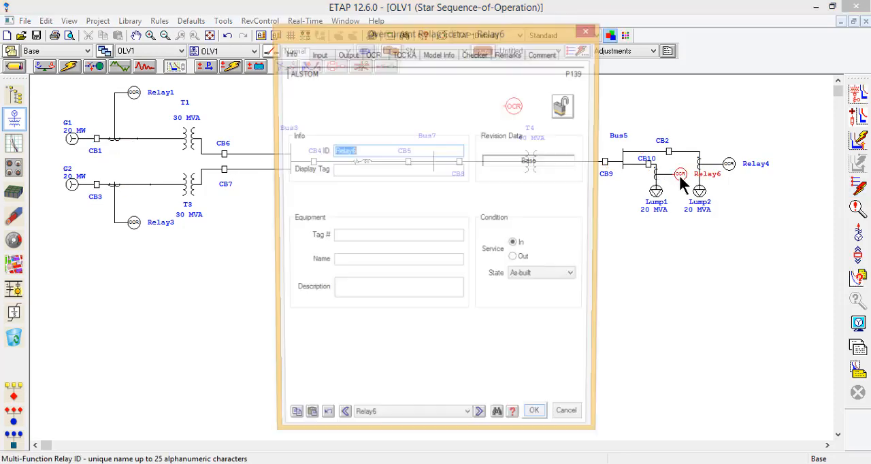
pyautogui.click(318, 54)
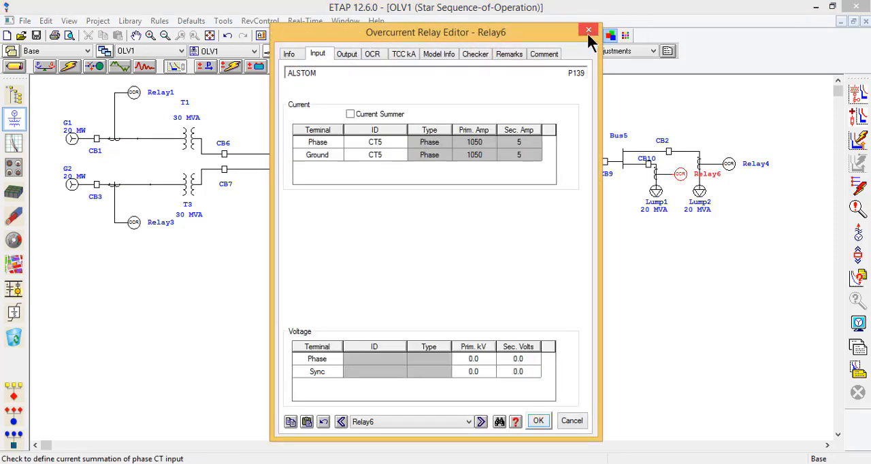
pyautogui.click(344, 55)
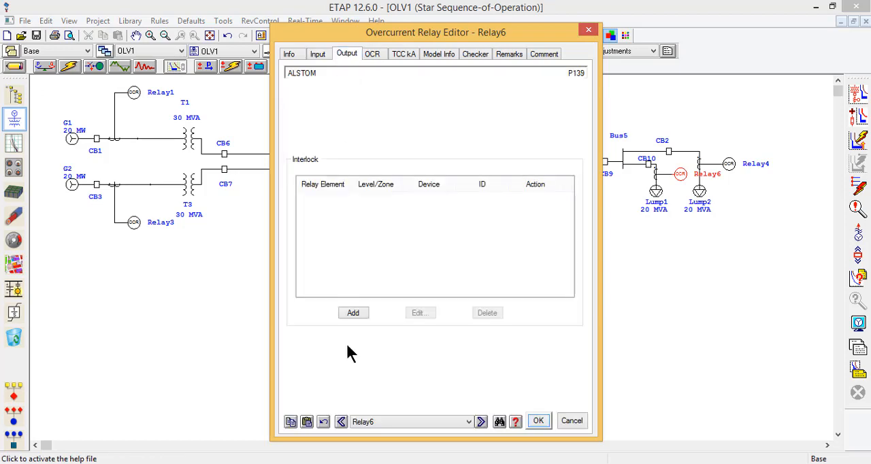
pyautogui.click(352, 311)
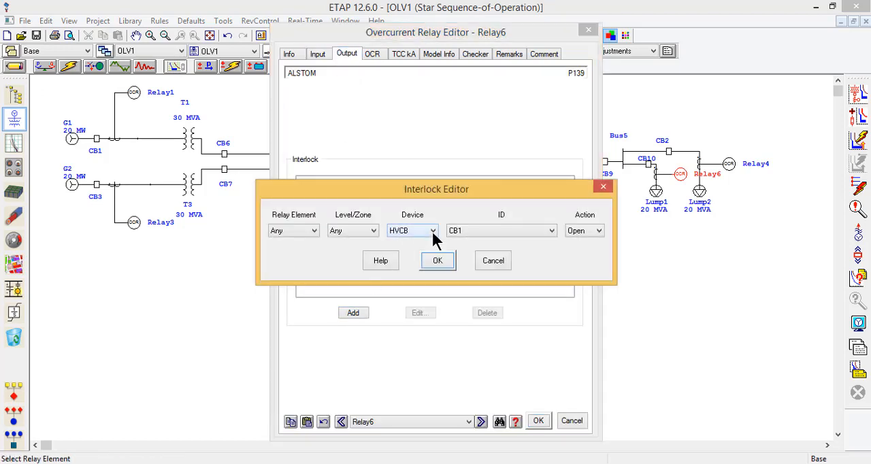
pyautogui.click(490, 230)
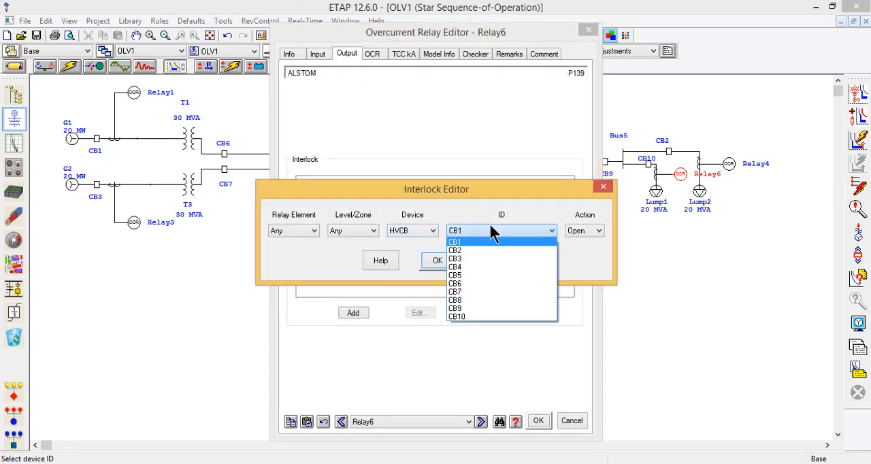
pyautogui.click(478, 316)
pyautogui.click(286, 231)
pyautogui.click(286, 232)
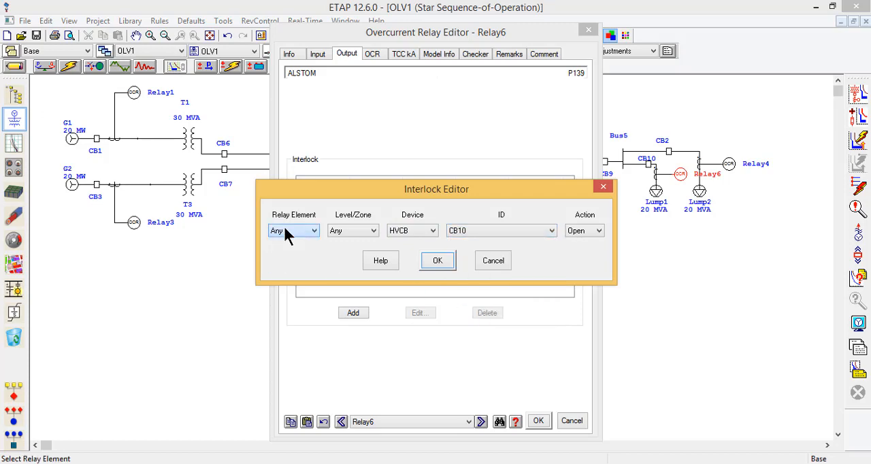
pyautogui.click(450, 259)
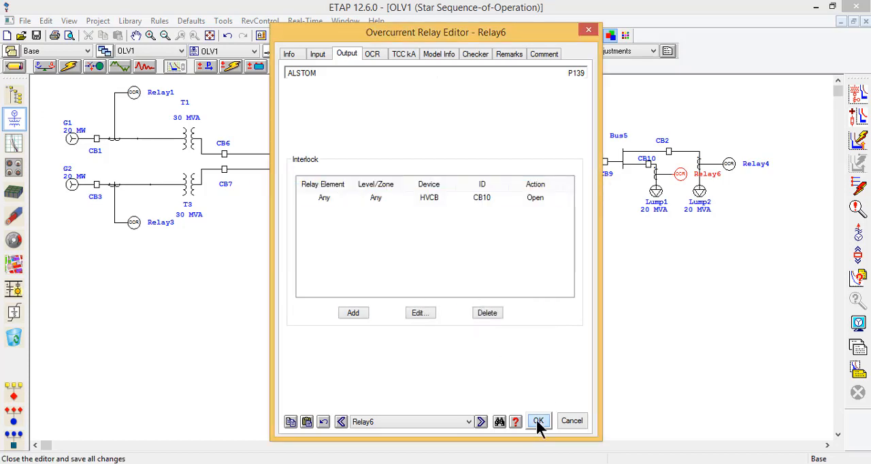
pyautogui.click(537, 419)
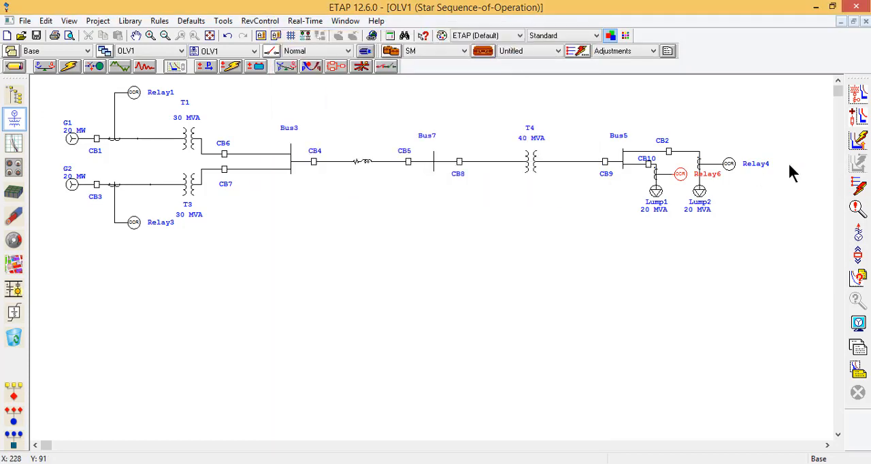
# Step: Rerun the sequence-of-operation study with a fault on the Lump2 connector and check the trip details of CB2
pyautogui.click(862, 188)
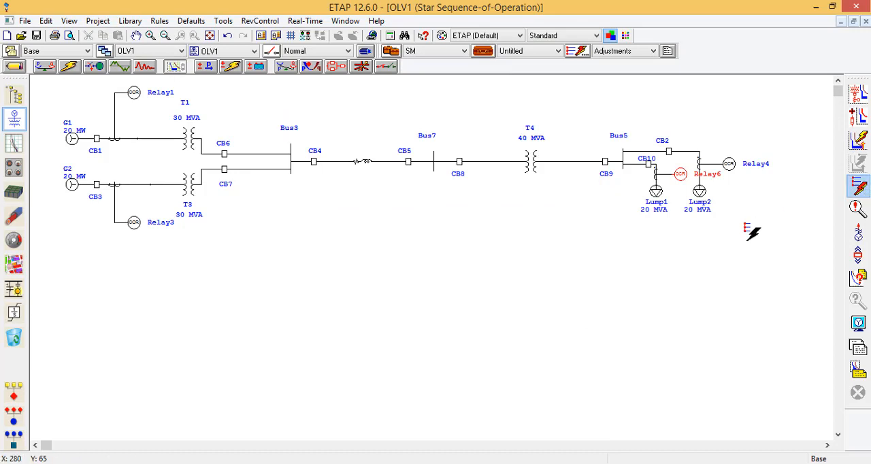
pyautogui.click(700, 193)
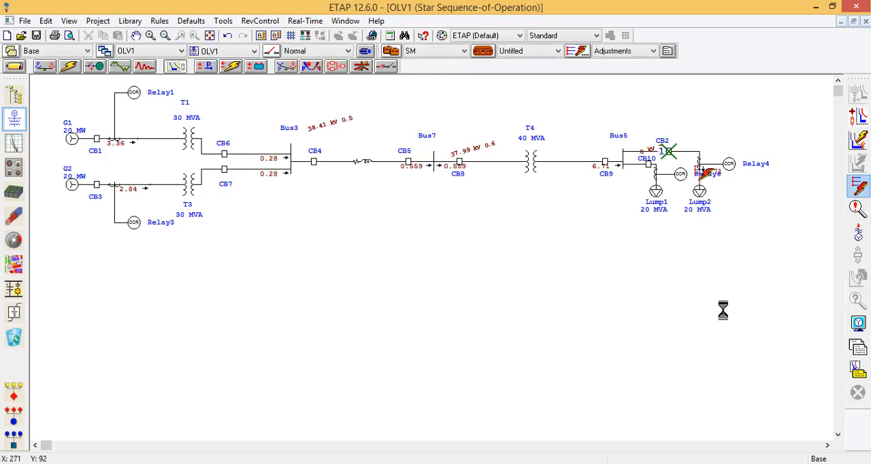
pyautogui.moveTo(666, 151)
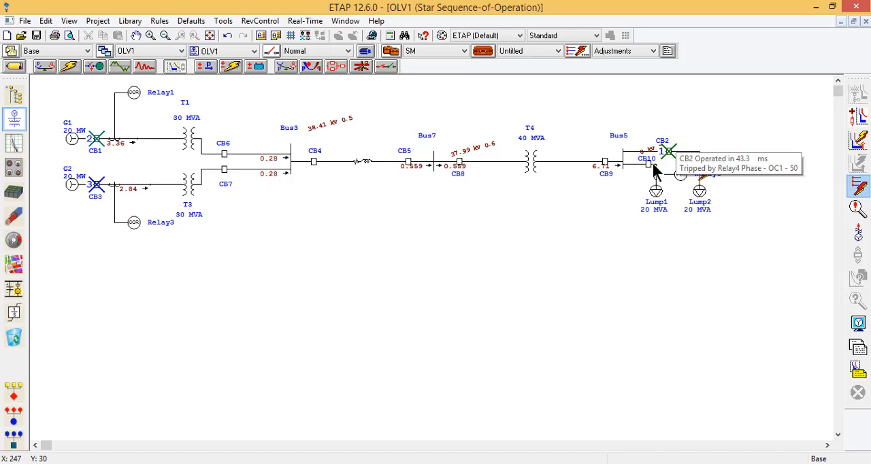
# Step: Review Relay6's interlock and overcurrent settings, and open the sequence-of-operation events report for the Lump2 fault
pyautogui.click(678, 176)
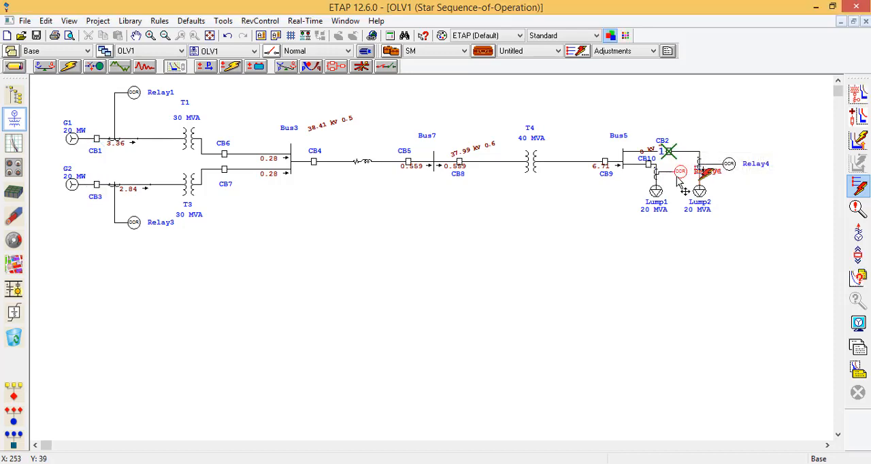
pyautogui.moveTo(678, 171); pyautogui.dragTo(677, 177)
pyautogui.doubleClick(678, 177)
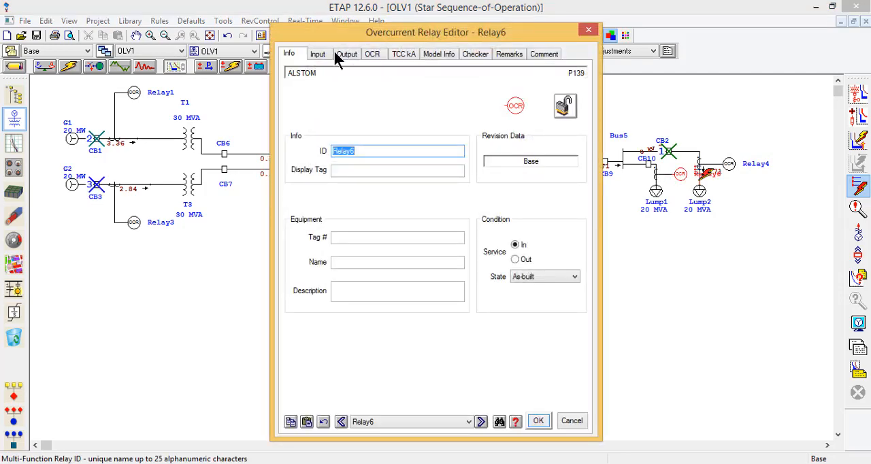
pyautogui.click(349, 54)
pyautogui.click(375, 56)
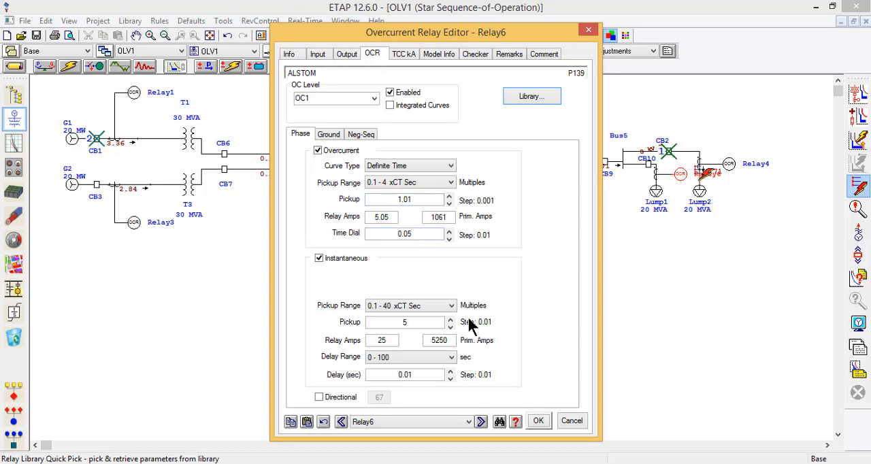
pyautogui.click(538, 420)
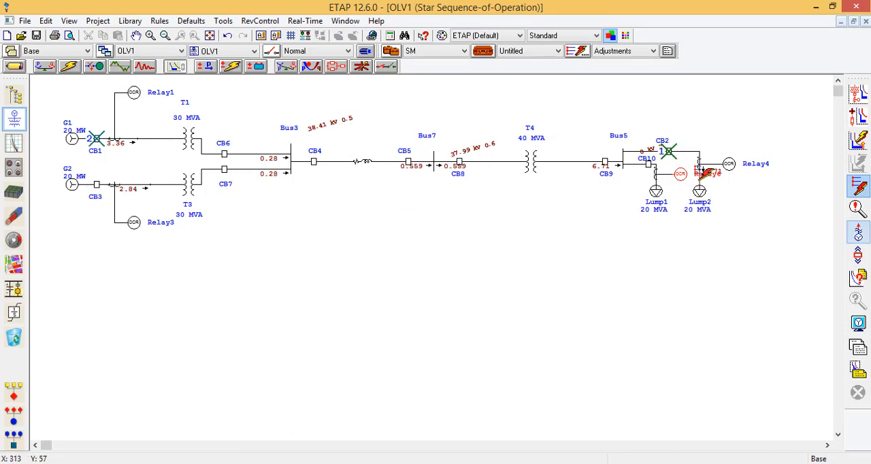
pyautogui.click(861, 209)
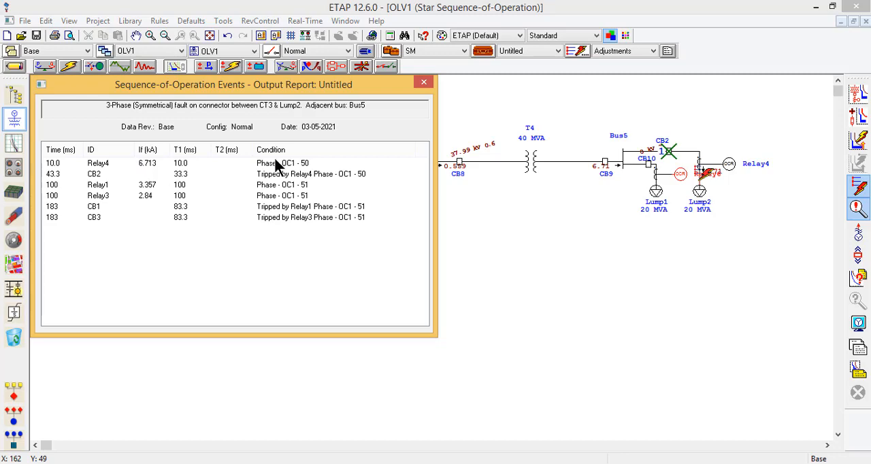
# Step: Review the CB2 and Relay1 events in the sequence-of-operation report, close it and clear the fault results from the diagram
pyautogui.click(236, 175)
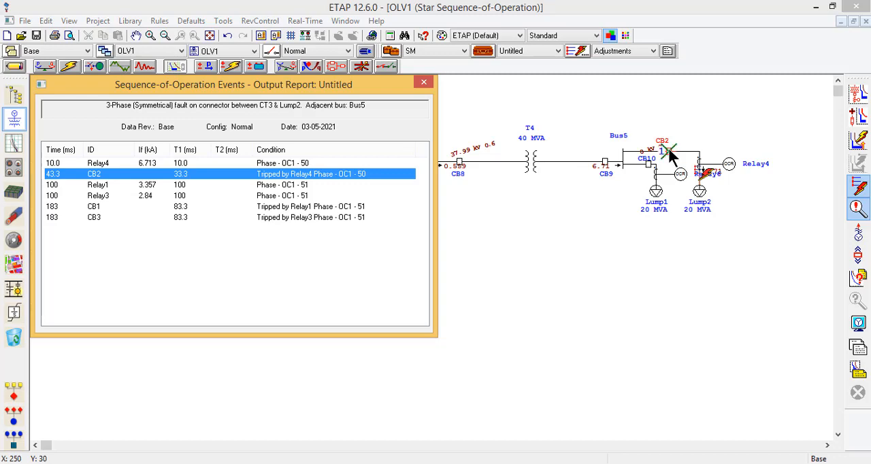
pyautogui.moveTo(669, 151)
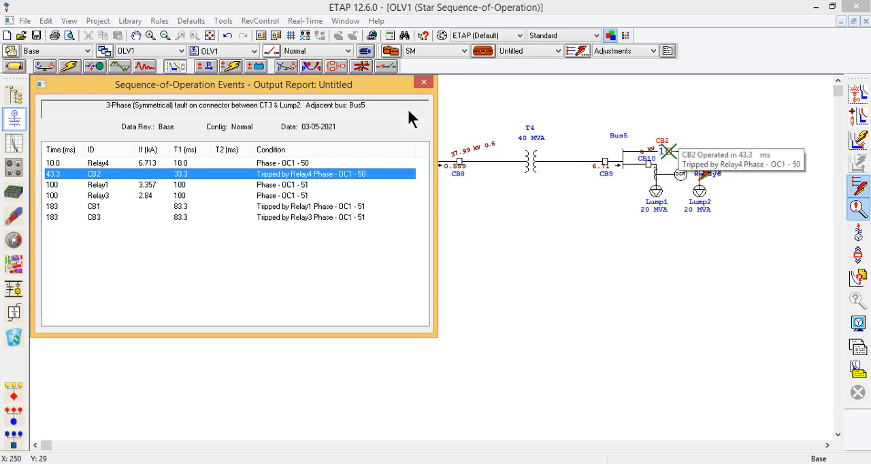
pyautogui.click(225, 181)
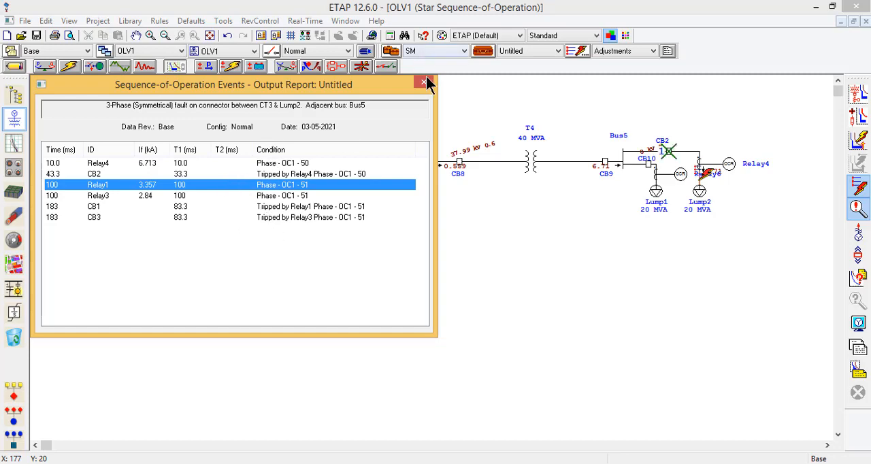
pyautogui.click(424, 82)
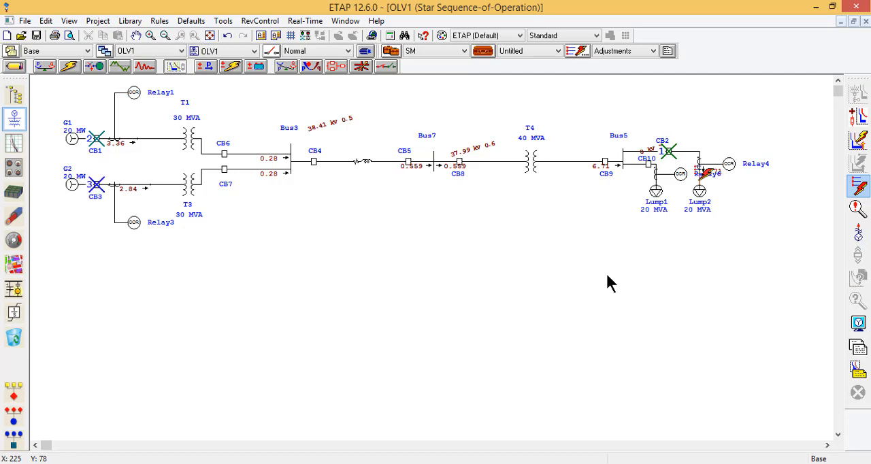
pyautogui.click(613, 270)
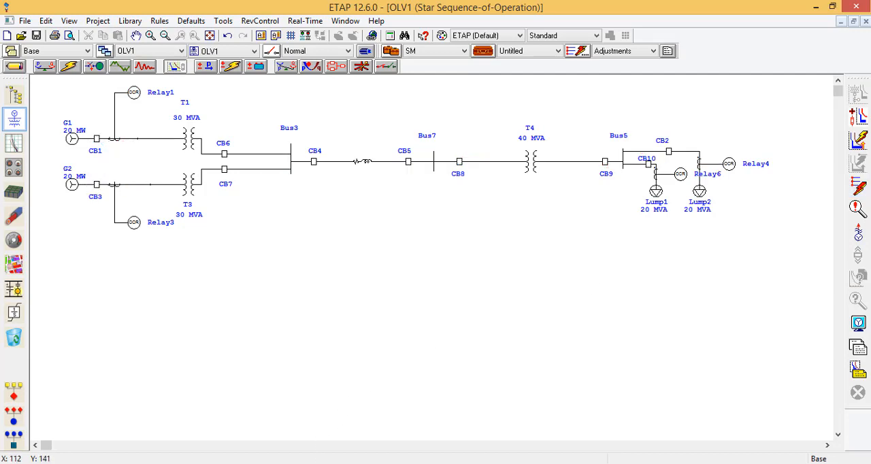
pyautogui.click(813, 427)
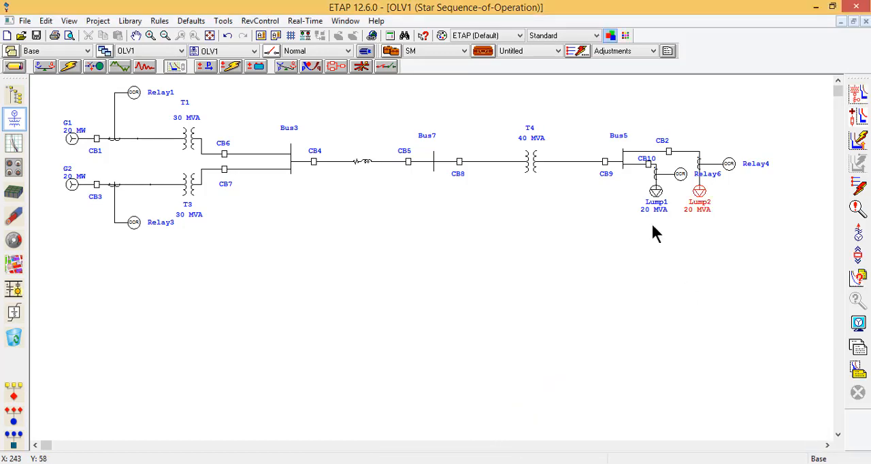
# Step: Set the load type of Lump2 to 80% constant kVA and 20% constant Z
pyautogui.doubleClick(701, 194)
pyautogui.click(310, 75)
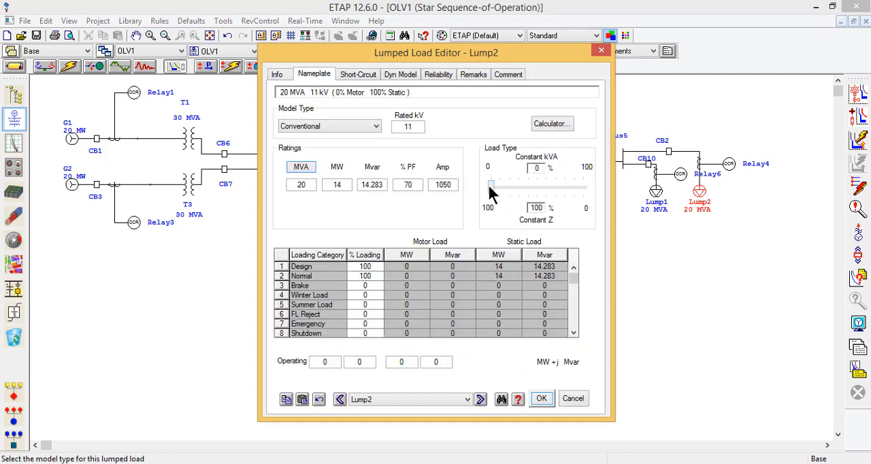
pyautogui.moveTo(489, 184); pyautogui.dragTo(564, 196)
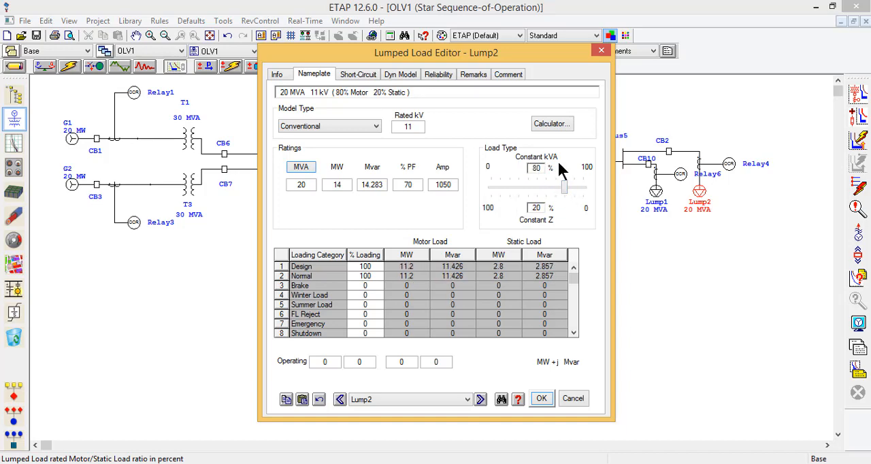
pyautogui.click(542, 398)
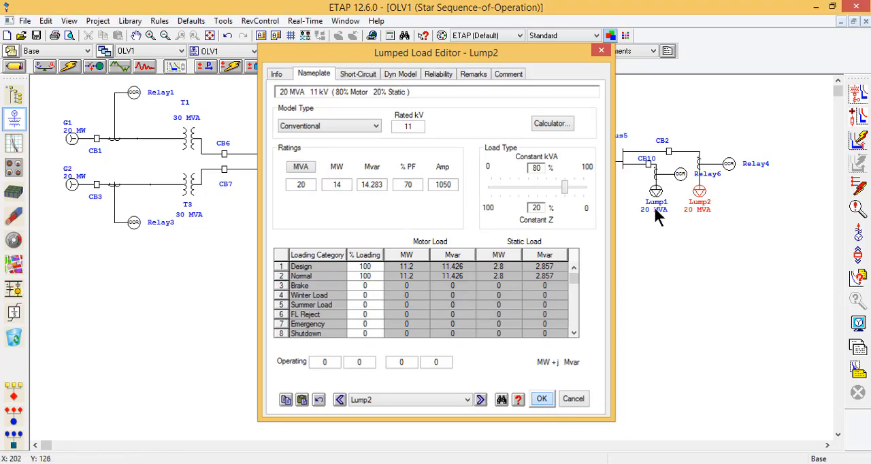
# Step: Set the load type of Lump1 to 80% constant kVA and 20% constant Z
pyautogui.click(658, 195)
pyautogui.doubleClick(658, 196)
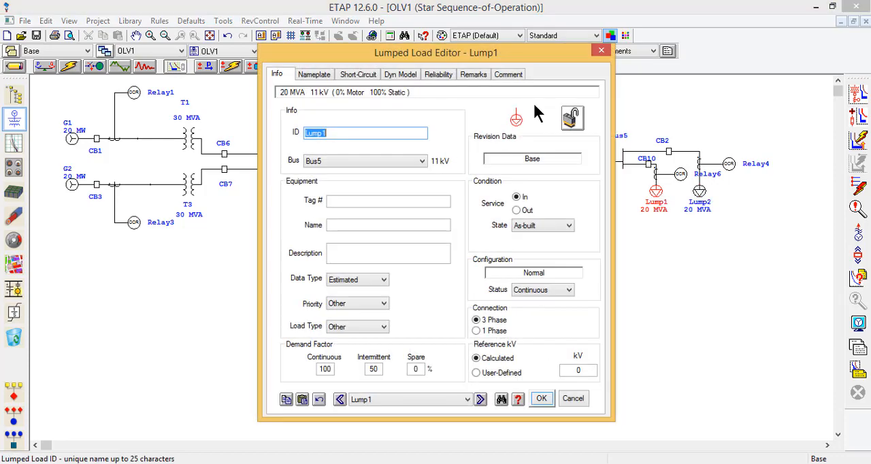
pyautogui.click(310, 73)
pyautogui.moveTo(491, 185); pyautogui.dragTo(565, 193)
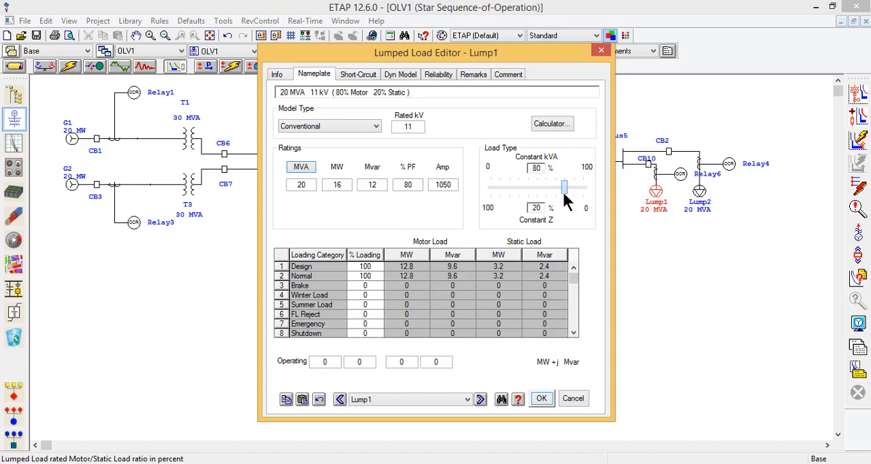
pyautogui.click(543, 399)
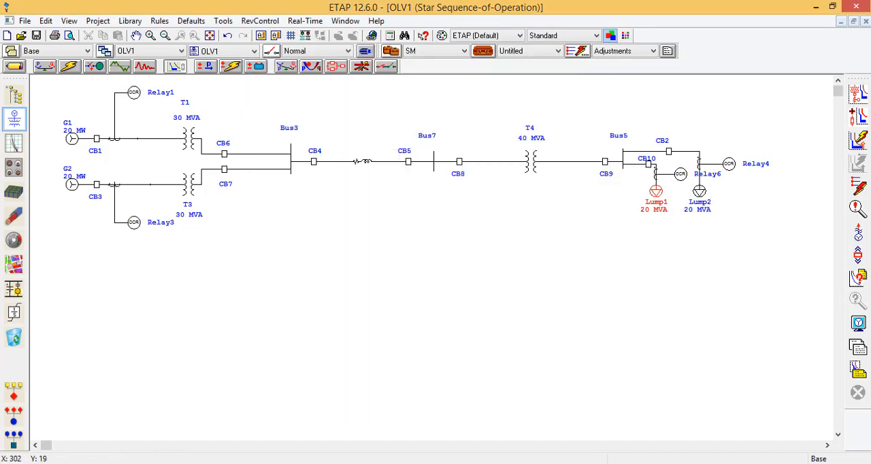
# Step: Rerun the sequence-of-operation study with the fault on the connector between the CT and Lump2
pyautogui.click(859, 187)
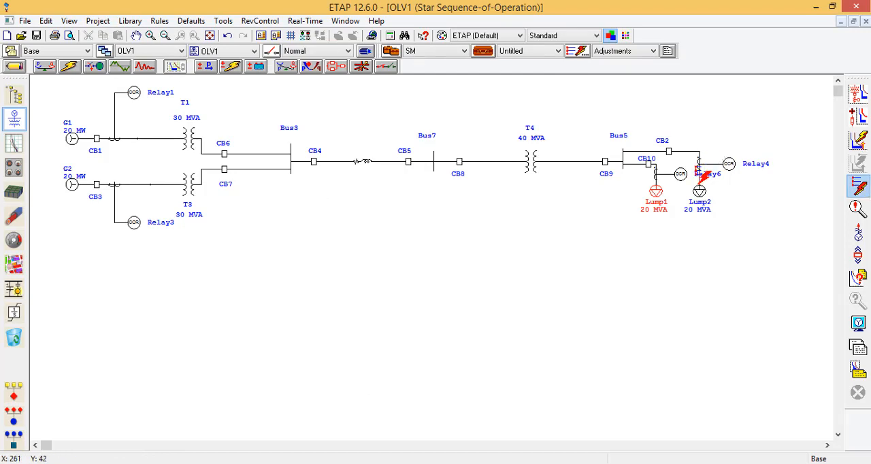
pyautogui.click(701, 174)
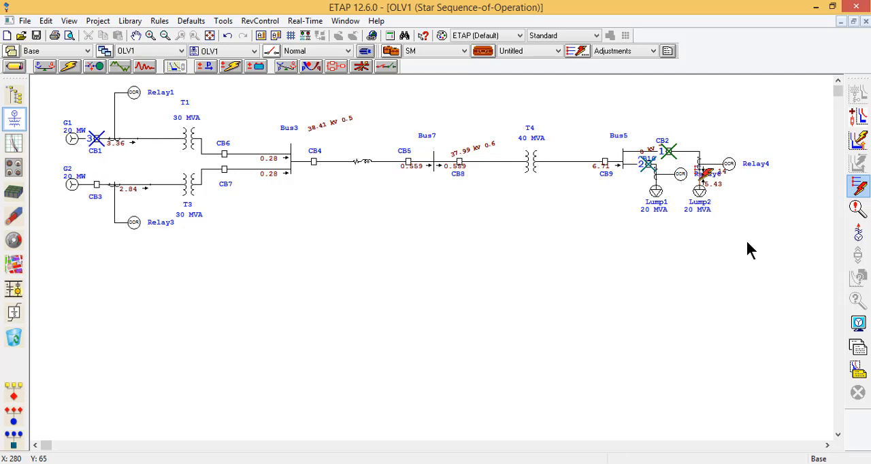
pyautogui.moveTo(672, 152)
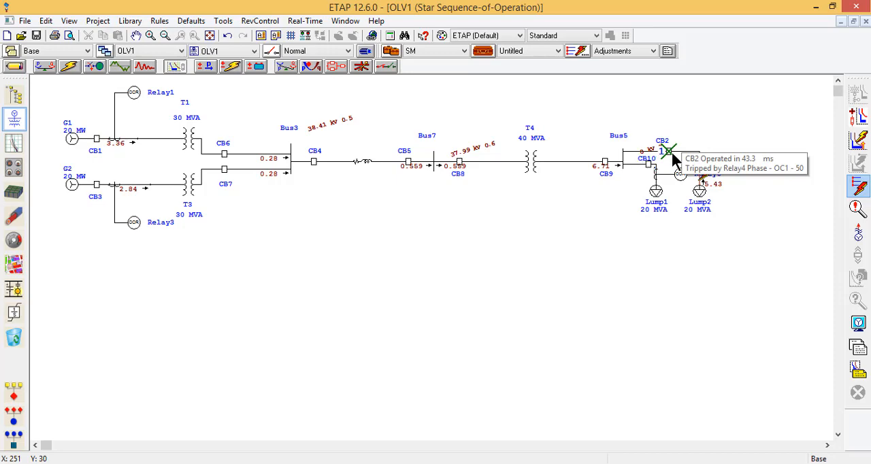
# Step: Open the sequence-of-operation events report, check the CB2 and CB10 trip entries, and close the report
pyautogui.click(857, 207)
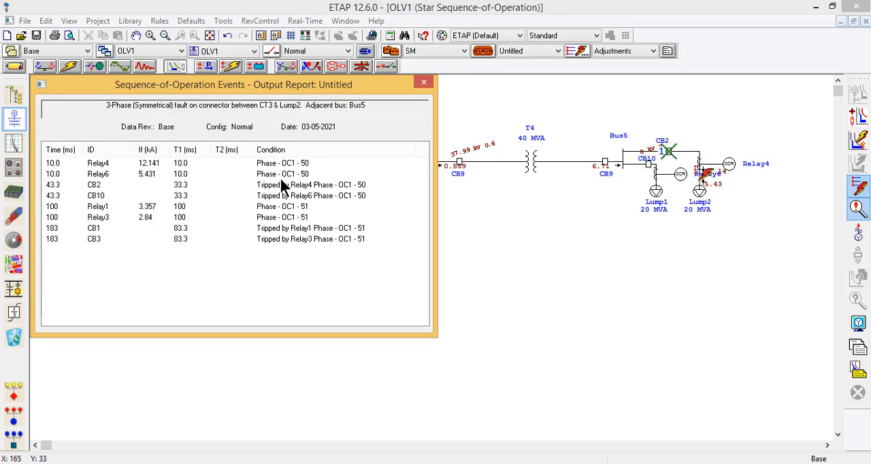
pyautogui.click(99, 186)
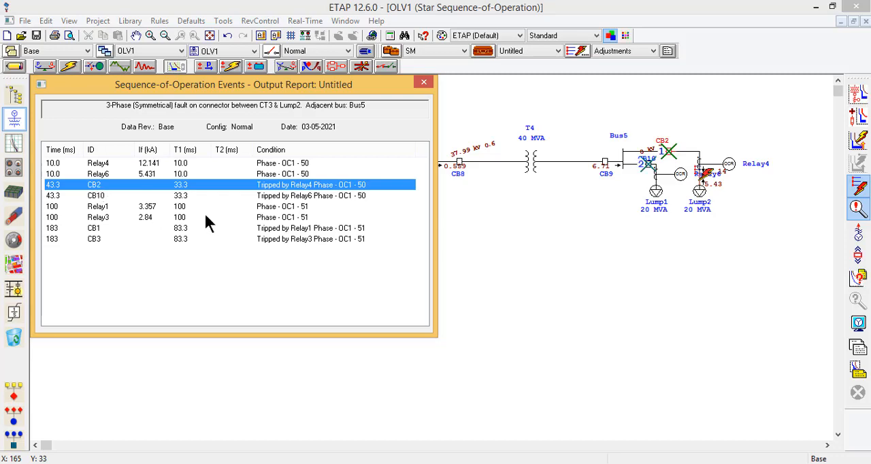
pyautogui.click(188, 195)
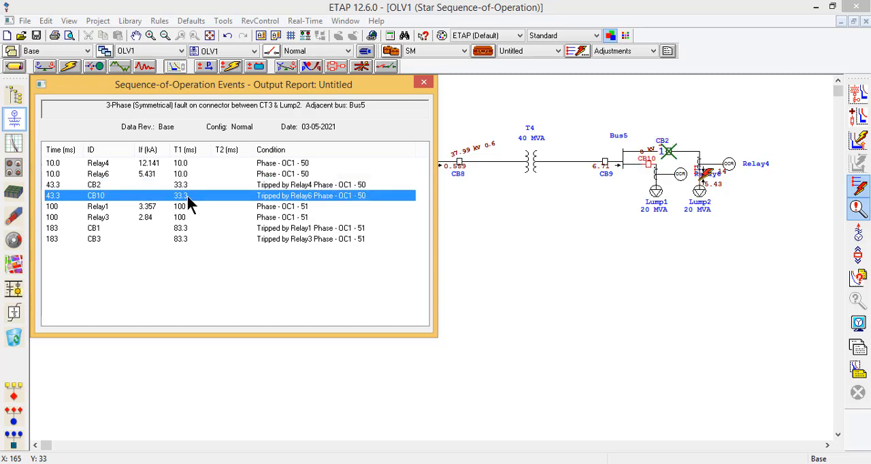
pyautogui.click(420, 83)
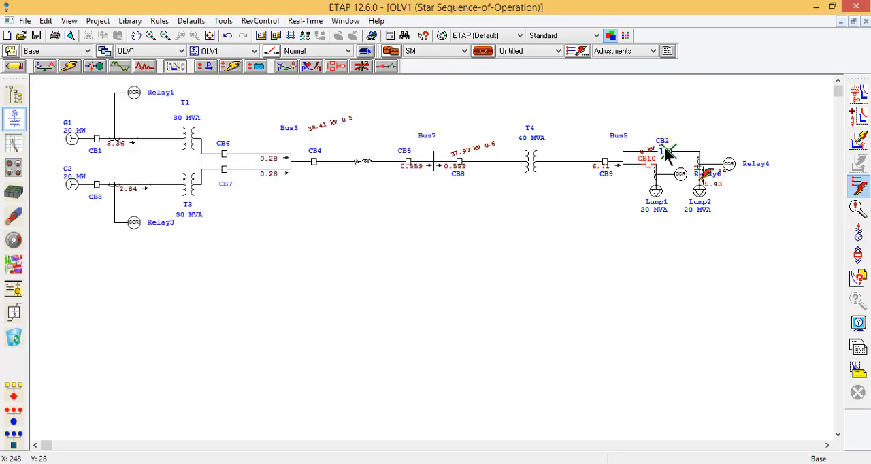
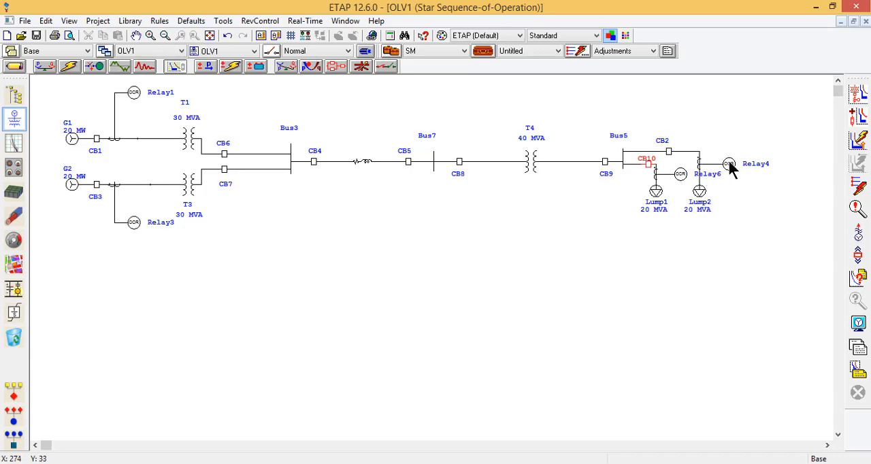
# Step: Check the rating data of current transformer CT3 on the Lump2 branch and close its editor
pyautogui.doubleClick(701, 167)
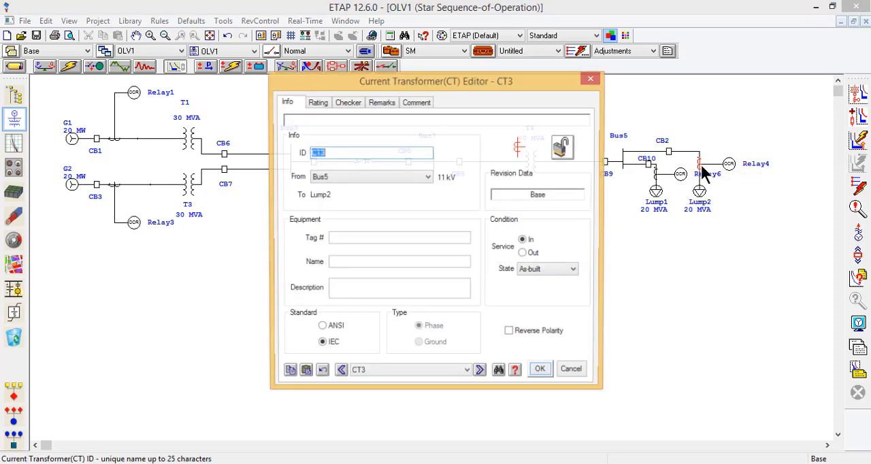
pyautogui.click(315, 106)
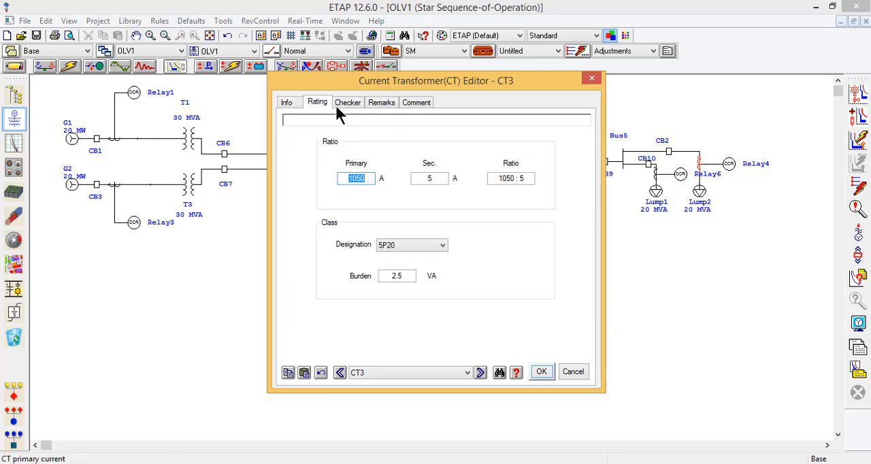
pyautogui.click(592, 78)
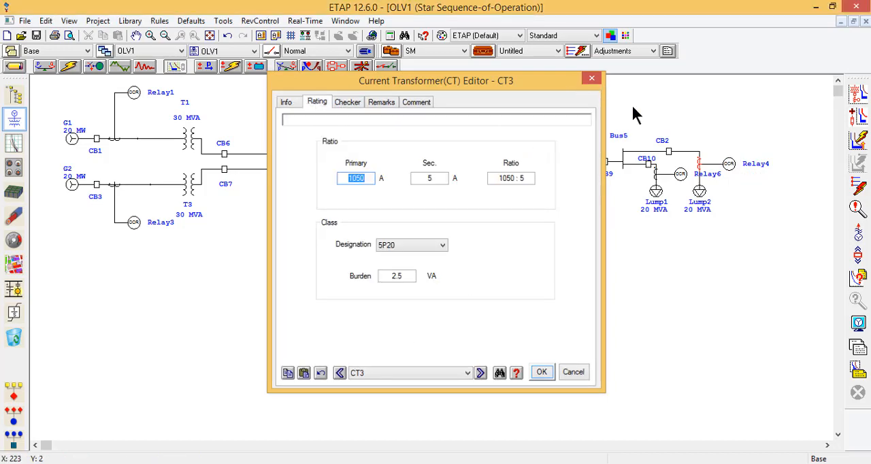
# Step: Enable the directional element in Relay4's phase overcurrent settings, with Forward direction and Current polarizing
pyautogui.doubleClick(725, 162)
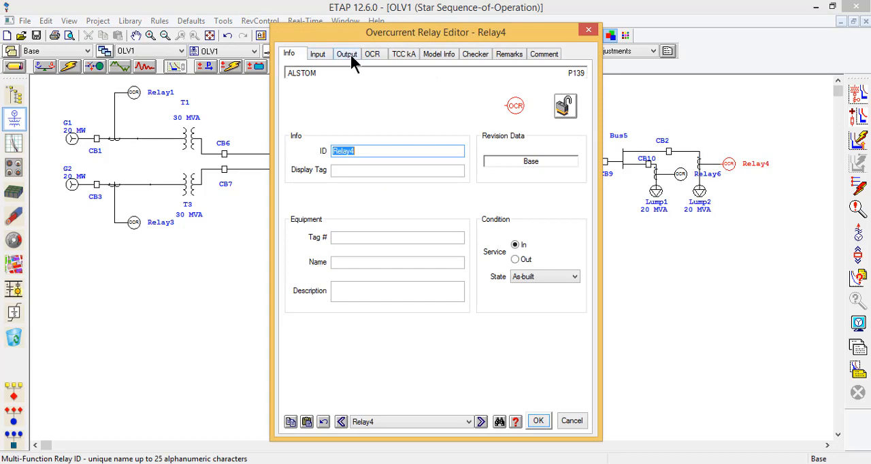
pyautogui.click(349, 55)
pyautogui.click(374, 56)
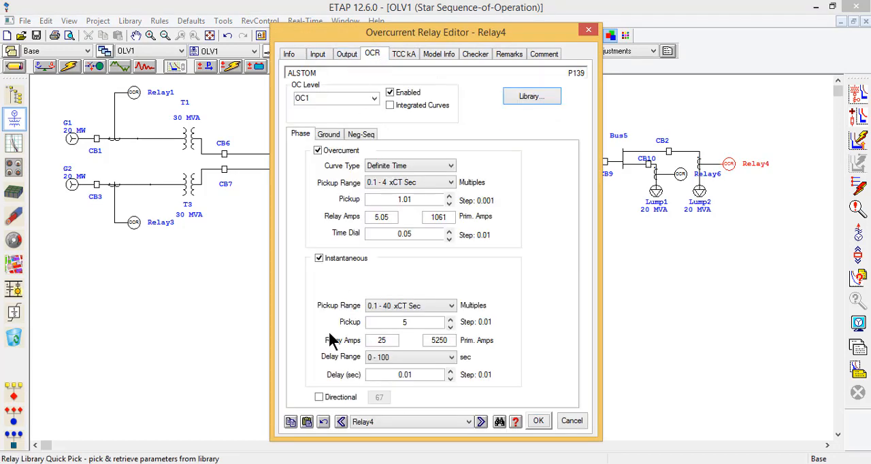
pyautogui.click(326, 398)
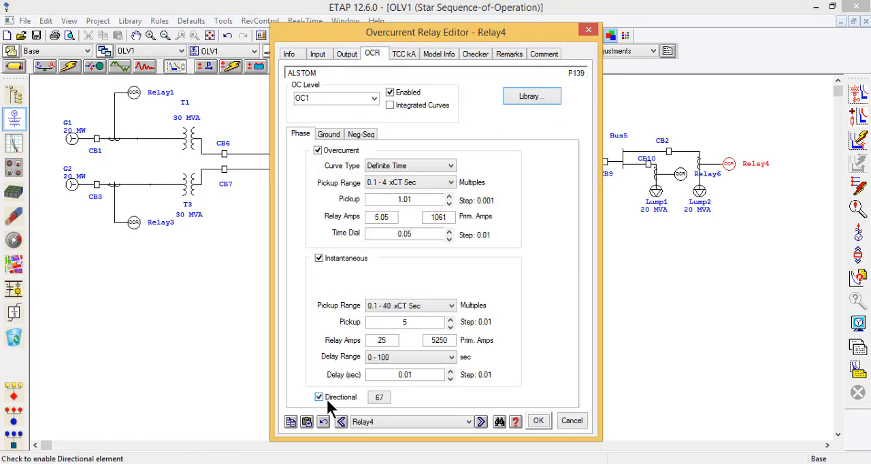
pyautogui.click(379, 399)
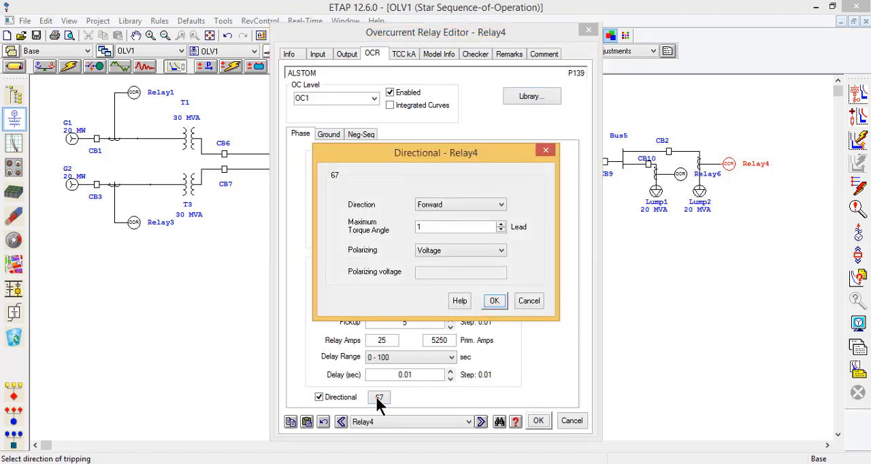
pyautogui.click(475, 205)
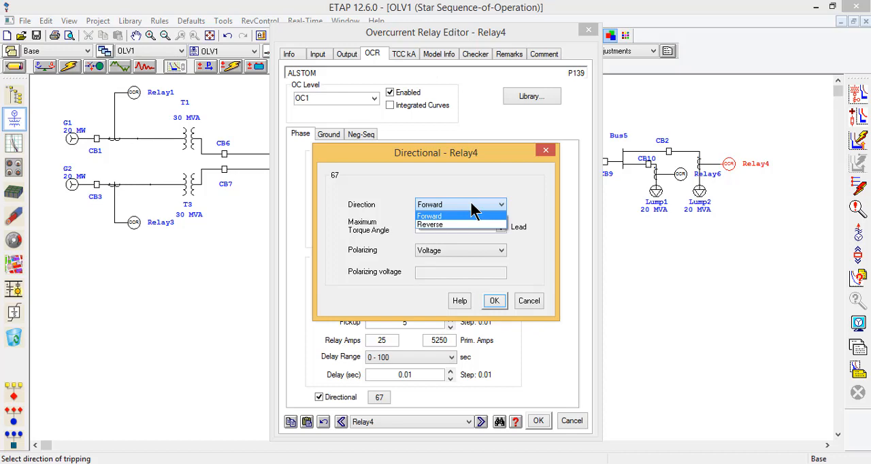
pyautogui.click(471, 204)
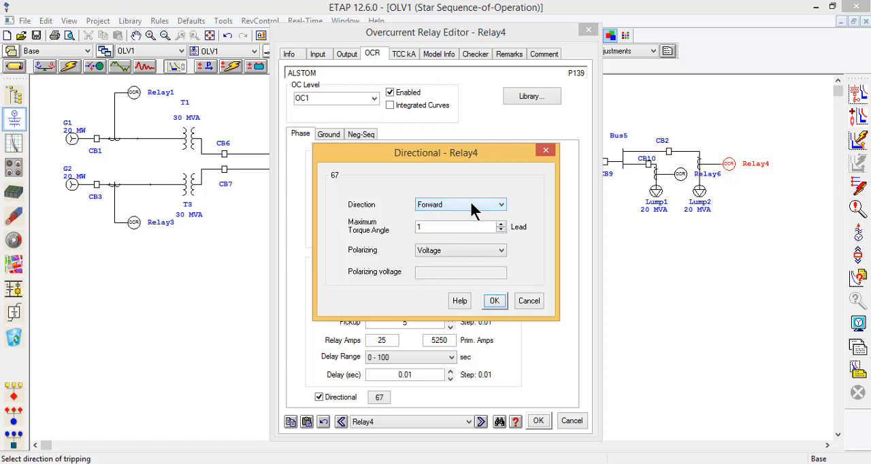
pyautogui.click(474, 253)
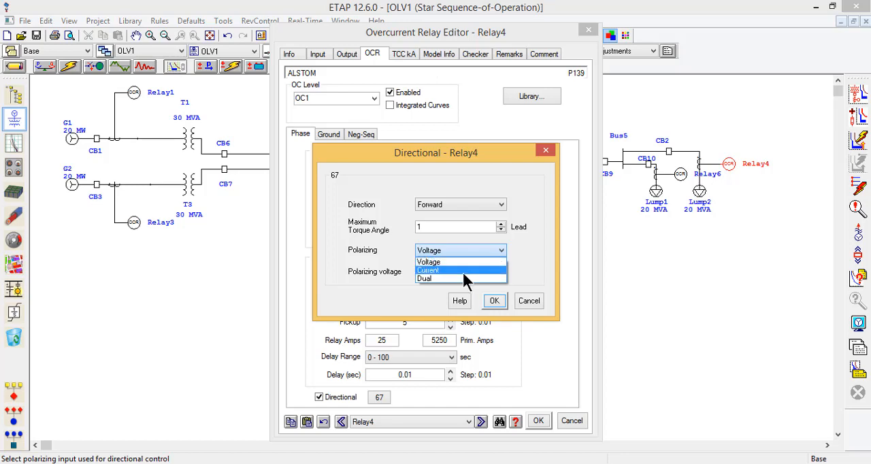
pyautogui.click(464, 271)
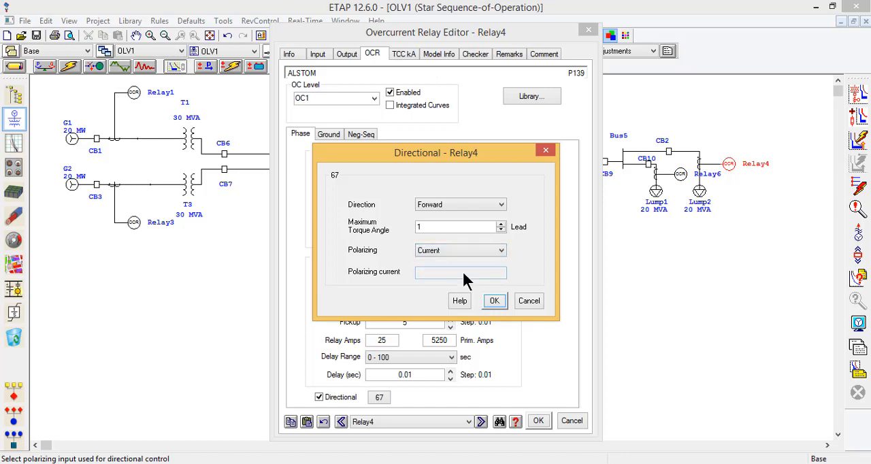
pyautogui.click(495, 301)
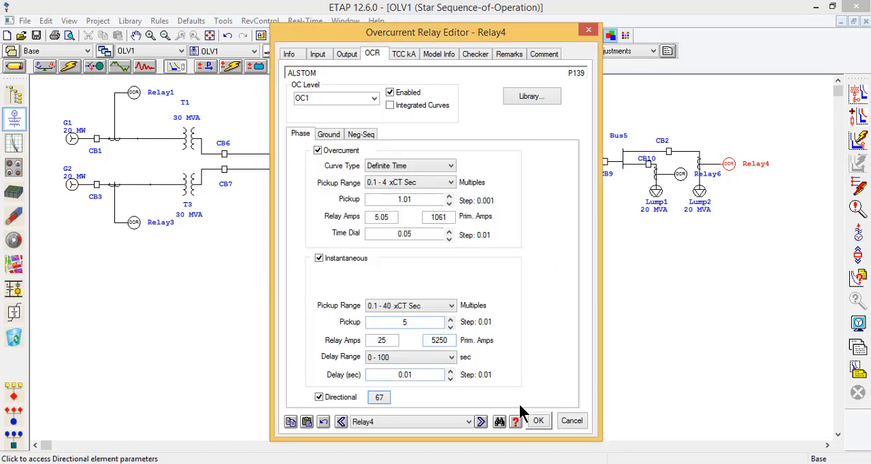
pyautogui.click(531, 420)
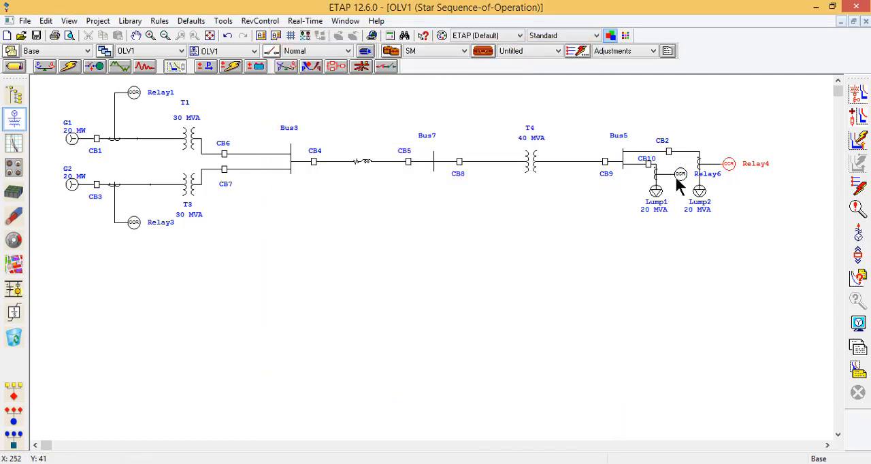
# Step: Enable the directional element in Relay6's phase overcurrent settings and select its polarizing input
pyautogui.doubleClick(677, 178)
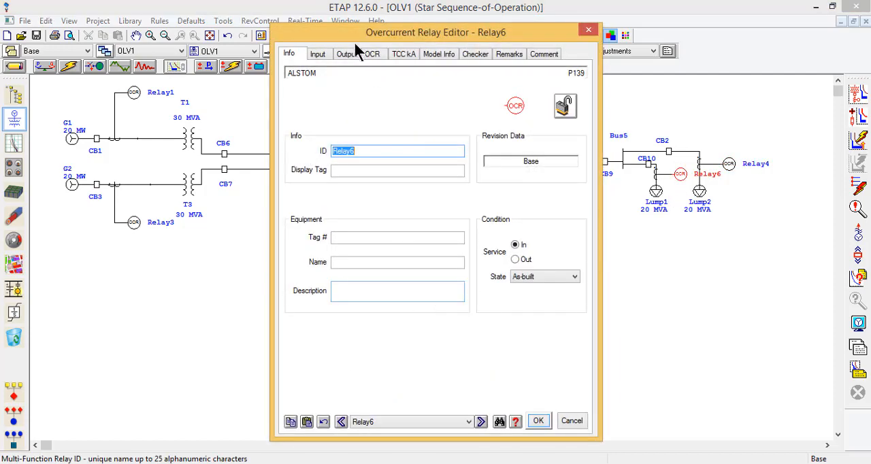
pyautogui.click(370, 52)
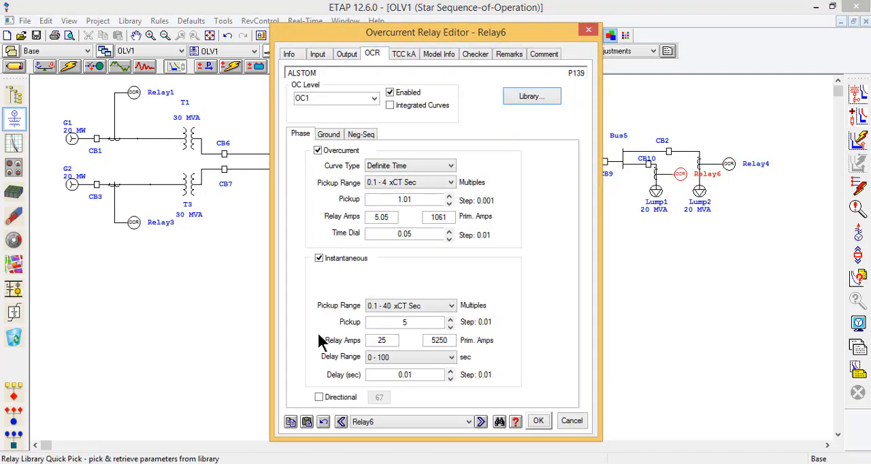
pyautogui.click(331, 400)
pyautogui.click(379, 398)
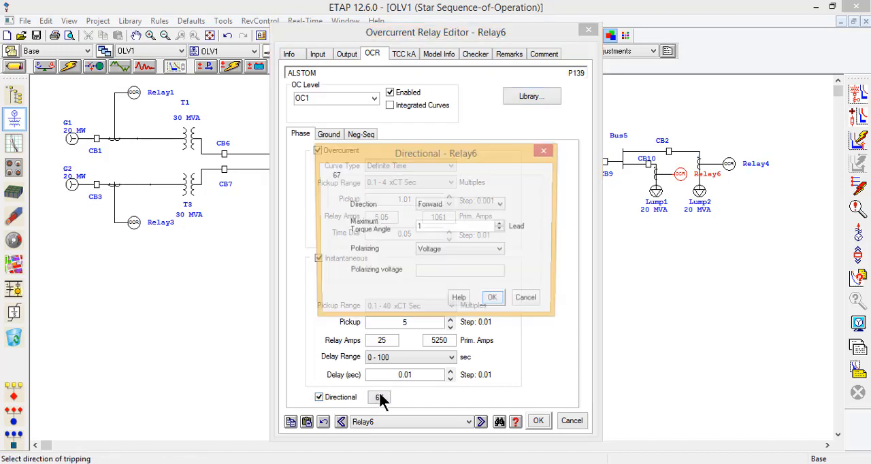
pyautogui.click(475, 250)
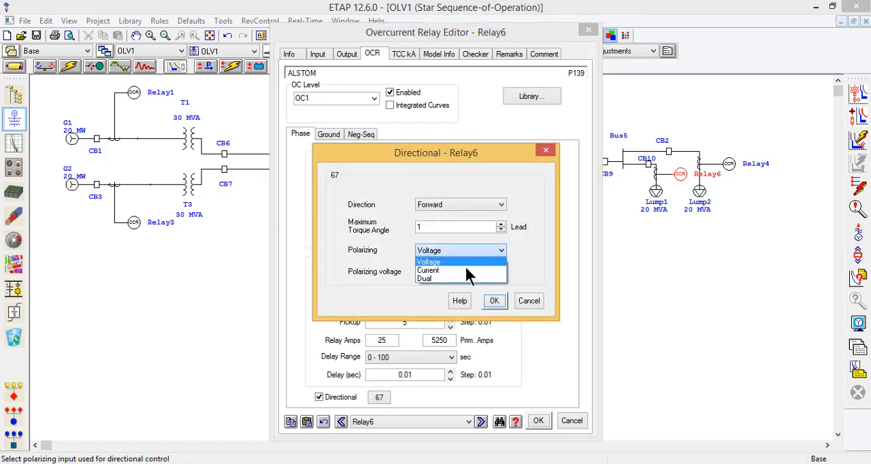
pyautogui.click(466, 266)
pyautogui.click(494, 301)
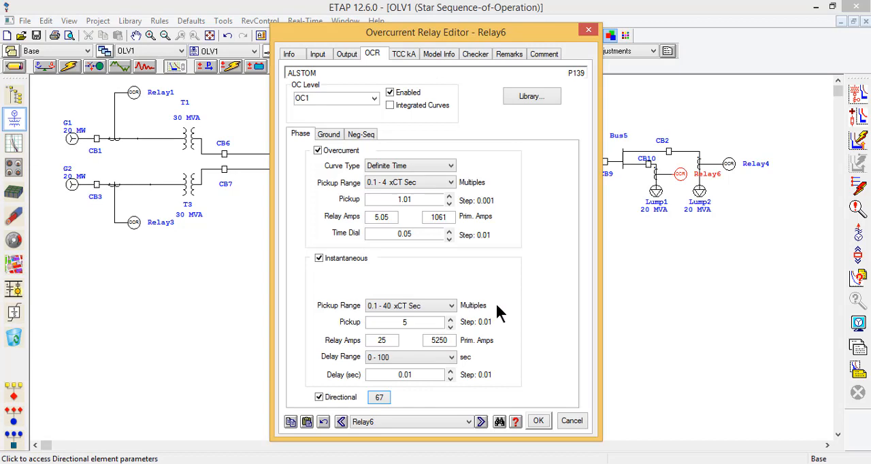
pyautogui.click(539, 421)
# Step: Run the sequence-of-operation study with a fault on the connector between the CT and Lump2
pyautogui.click(859, 186)
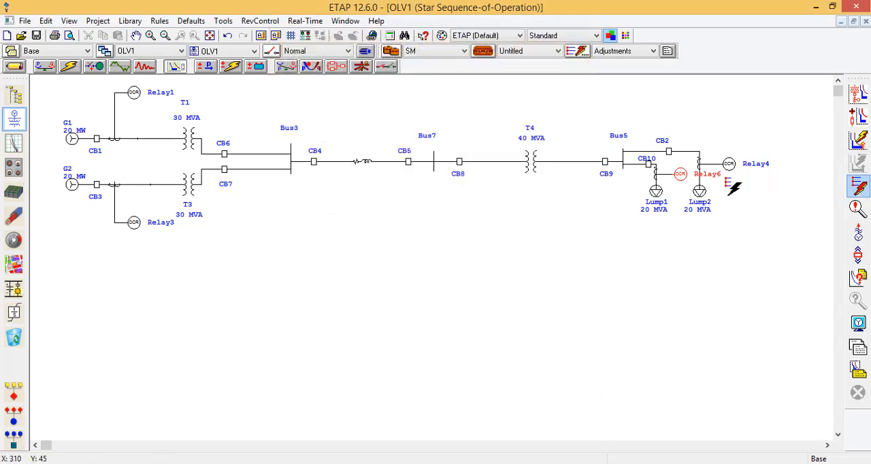
pyautogui.click(703, 200)
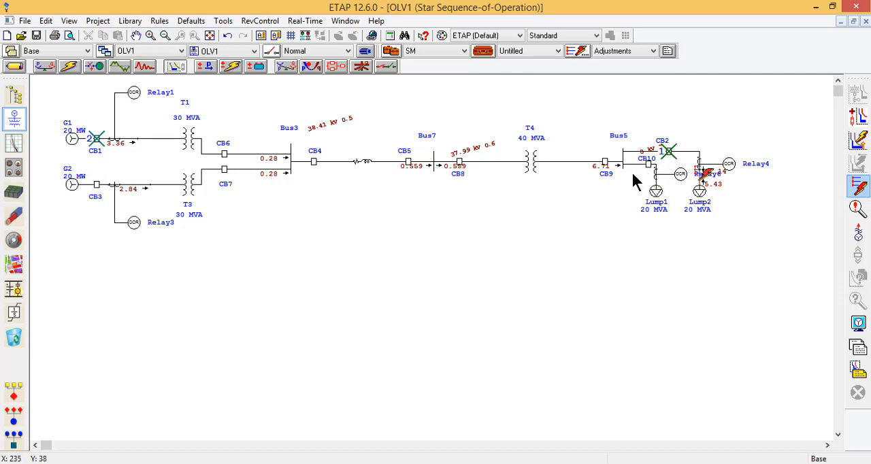
# Step: Move Lump1 with its CT and Relay6 well below the Lump2 branch to separate the two load branches
pyautogui.moveTo(640, 171); pyautogui.dragTo(661, 313)
pyautogui.click(707, 339)
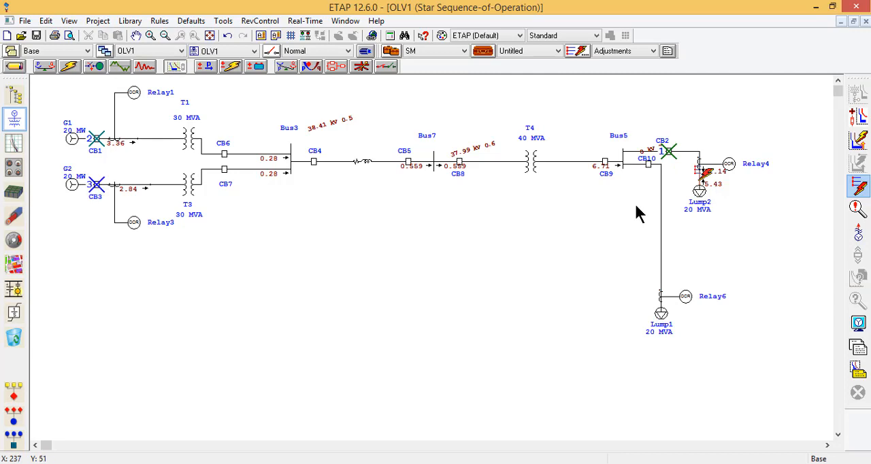
pyautogui.click(651, 268)
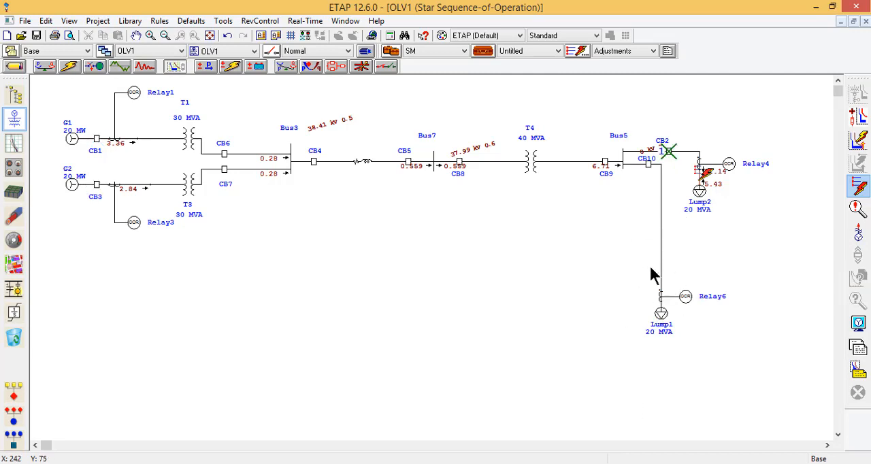
# Step: Draw a rectangular polyline text box around Bus5 and both load branches, and enlarge its text area
pyautogui.click(279, 40)
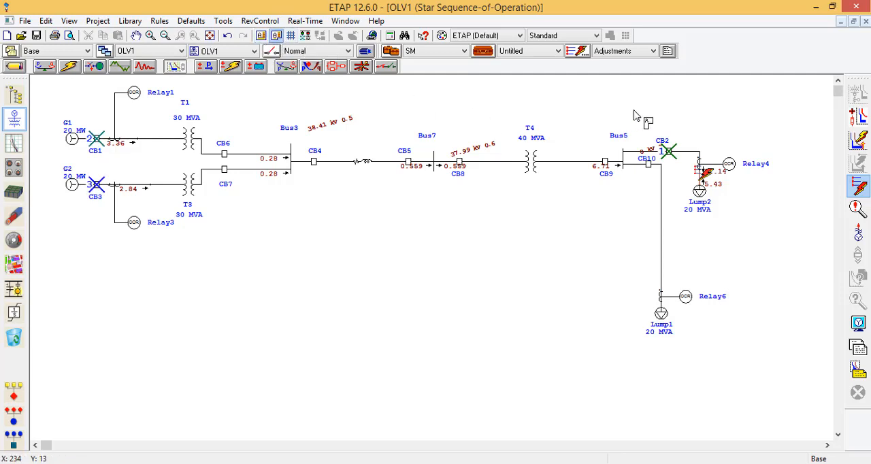
pyautogui.click(753, 358)
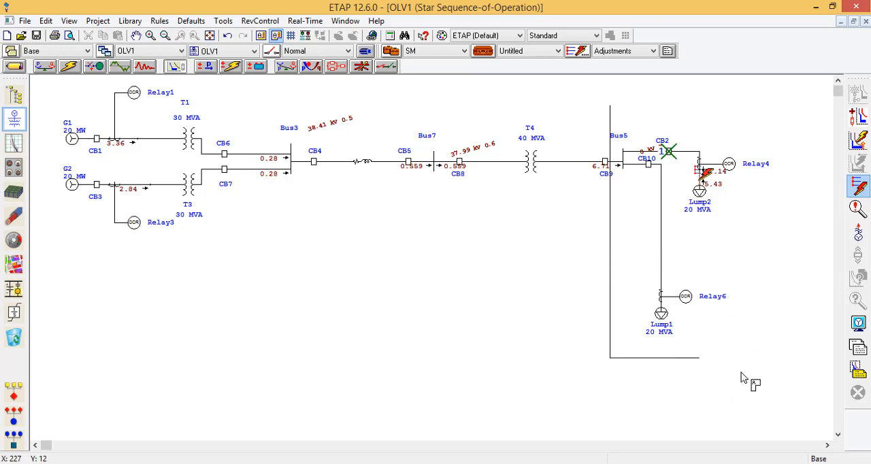
pyautogui.click(803, 230)
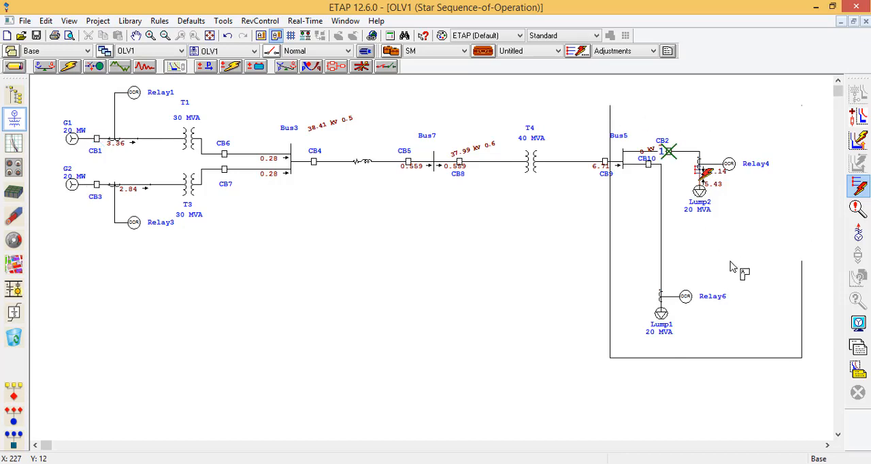
pyautogui.doubleClick(611, 109)
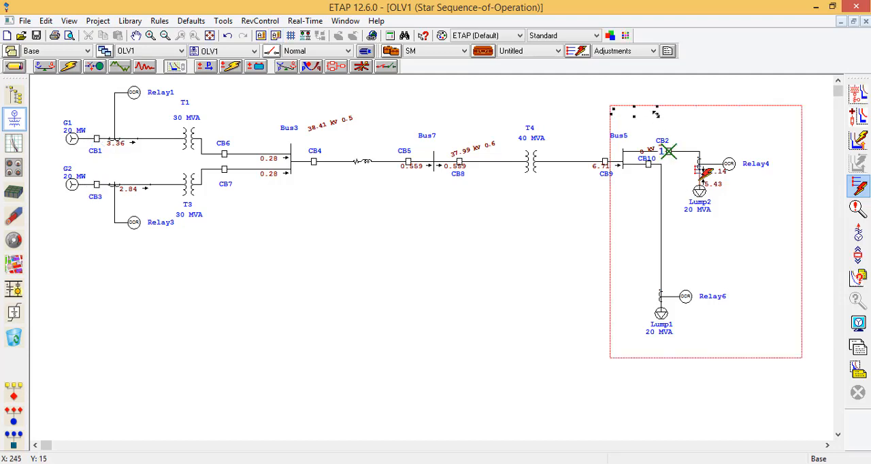
pyautogui.moveTo(658, 116); pyautogui.dragTo(714, 129)
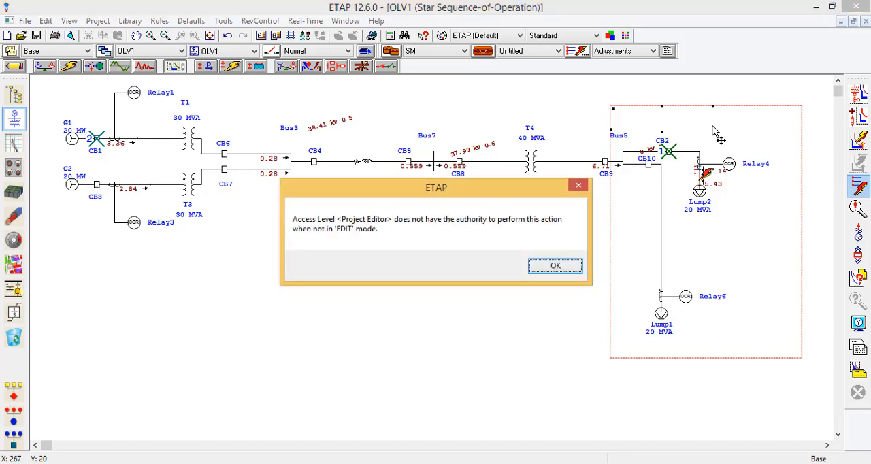
pyautogui.click(580, 186)
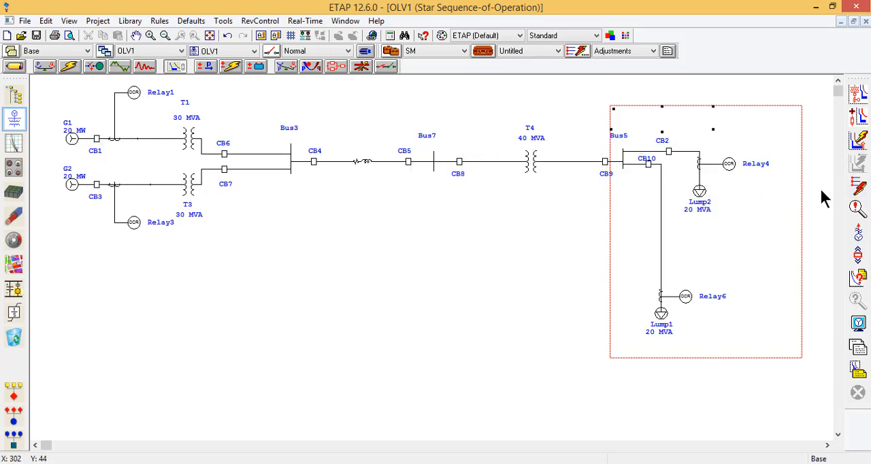
# Step: Run the sequence-of-operation study with a fault on the connector between CT5 and Lump1
pyautogui.click(859, 187)
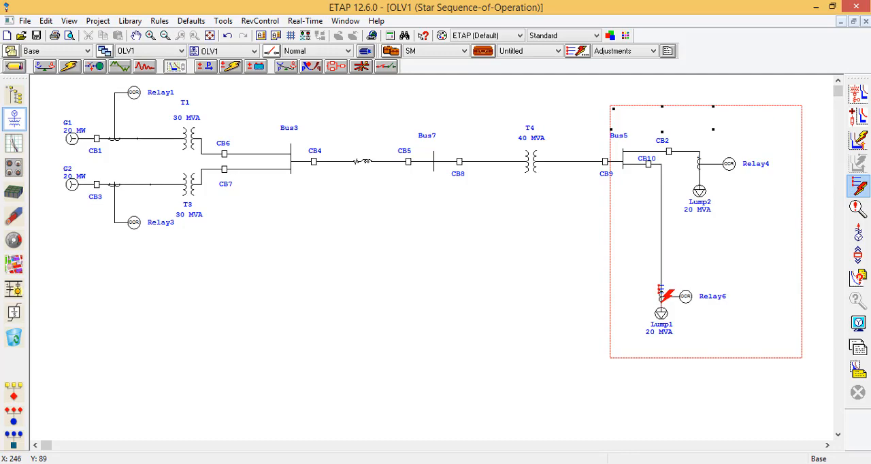
pyautogui.click(662, 293)
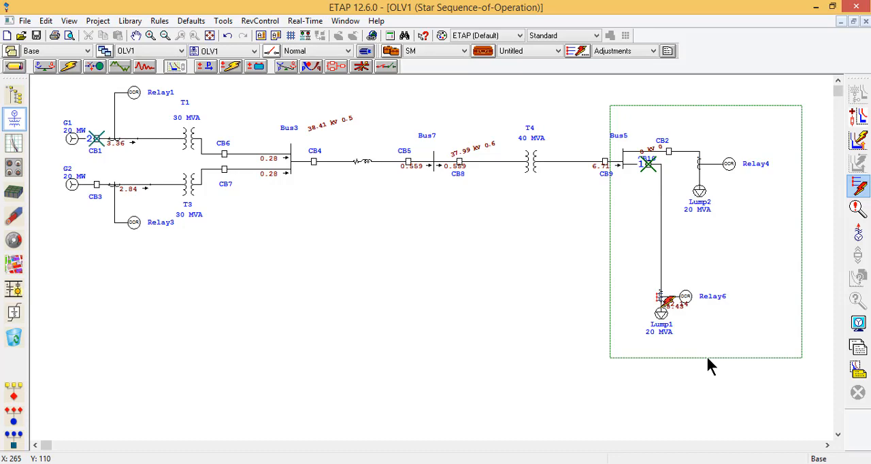
# Step: Check the Relay6 and CB10 operation in the sequence-of-operation events report, and close the report
pyautogui.moveTo(642, 170)
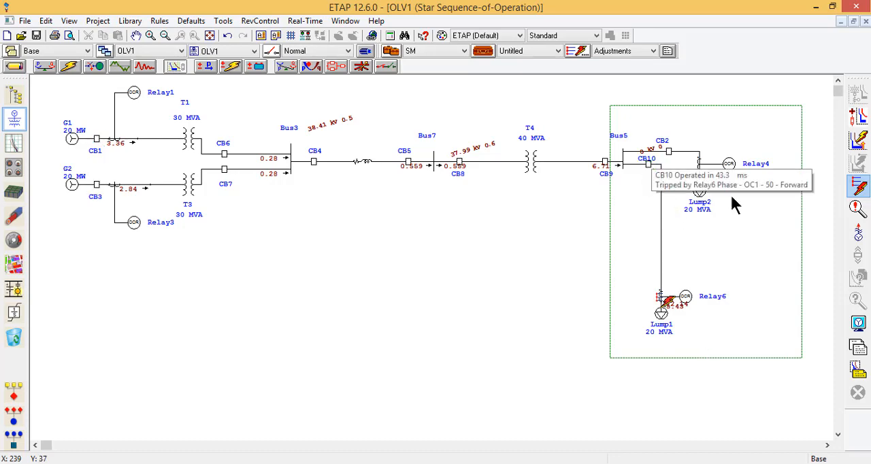
pyautogui.click(859, 207)
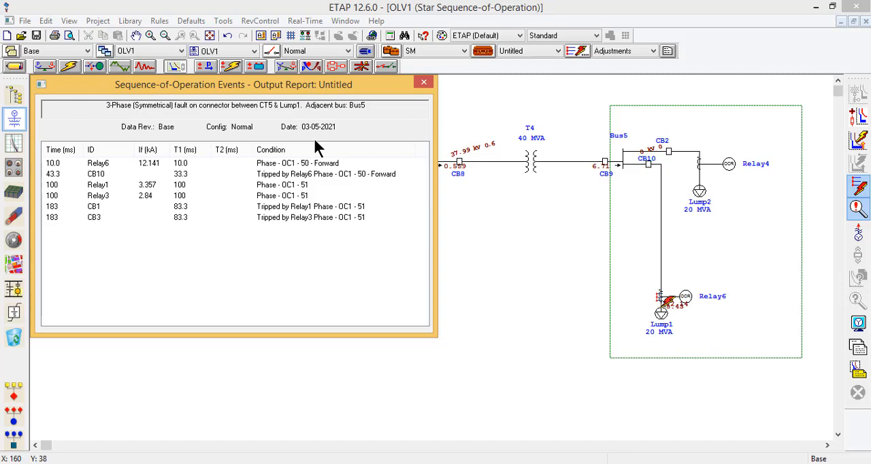
pyautogui.click(423, 84)
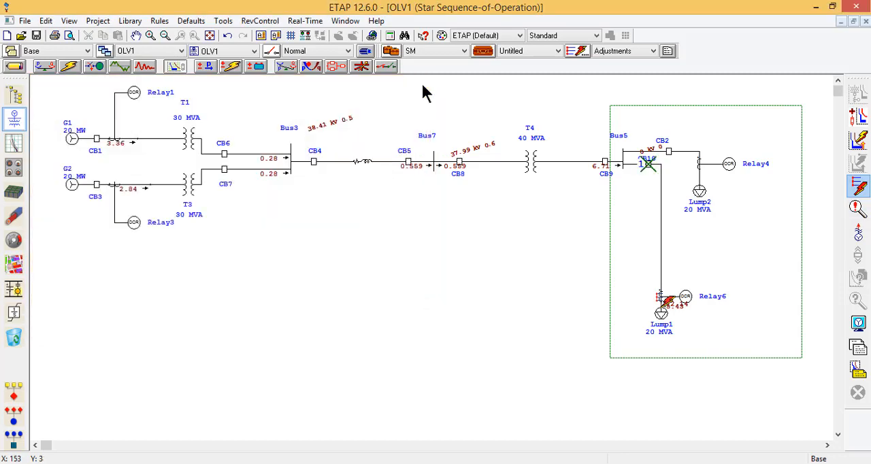
pyautogui.click(463, 110)
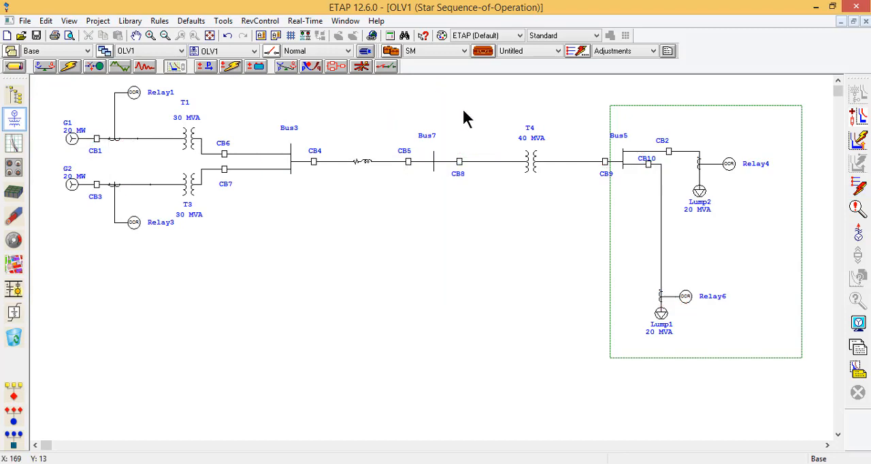
# Step: In Relay4's ground settings for OC1, disable the instantaneous element and set the overcurrent pickup to 0.2
pyautogui.doubleClick(729, 164)
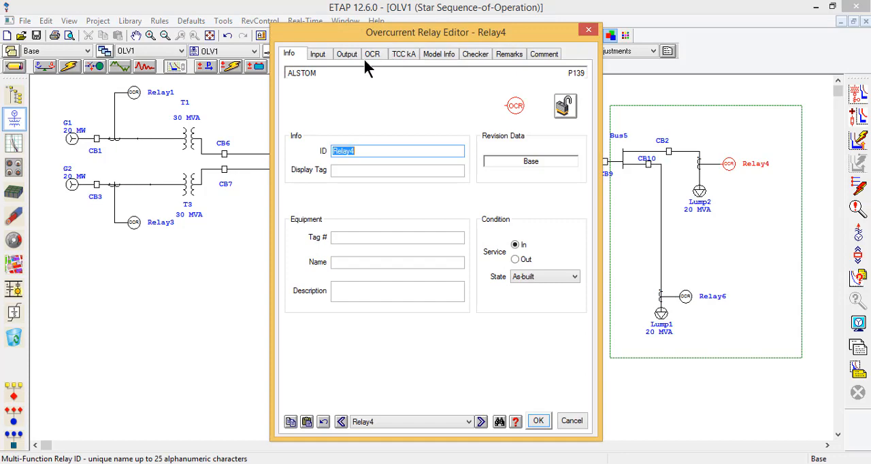
pyautogui.click(373, 54)
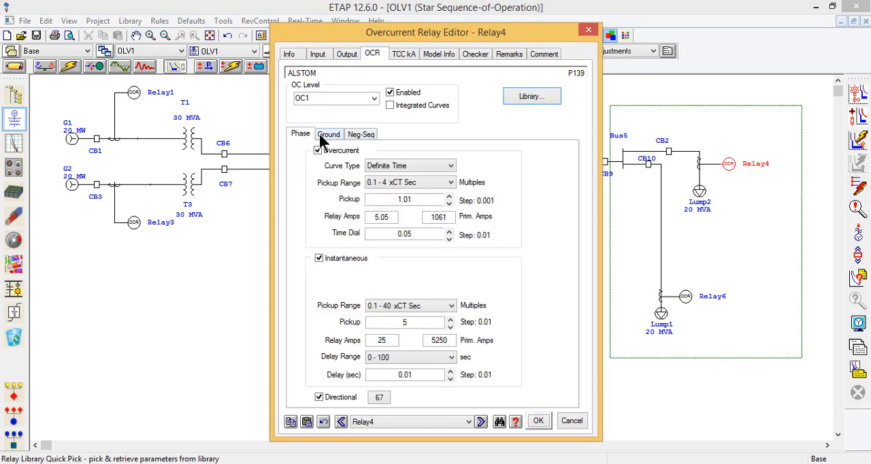
pyautogui.click(328, 136)
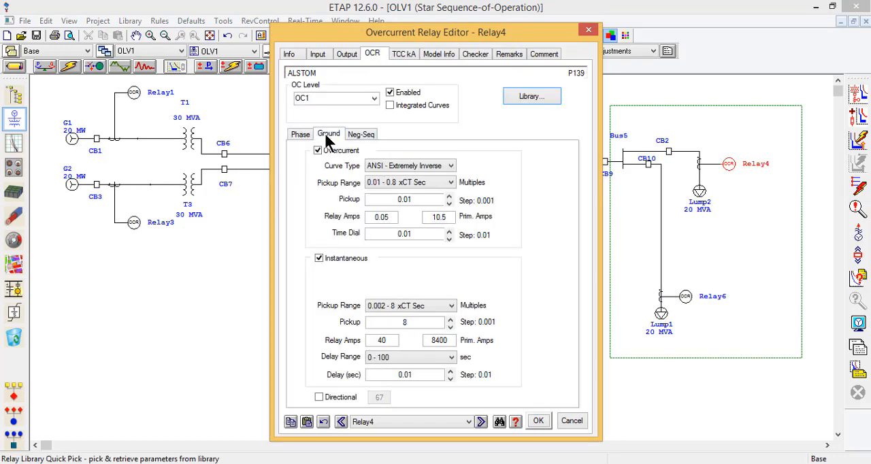
pyautogui.click(319, 259)
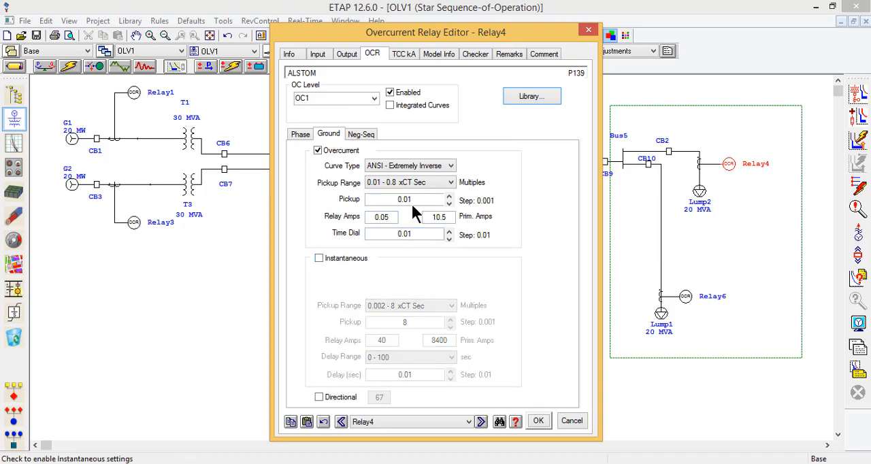
pyautogui.doubleClick(411, 202)
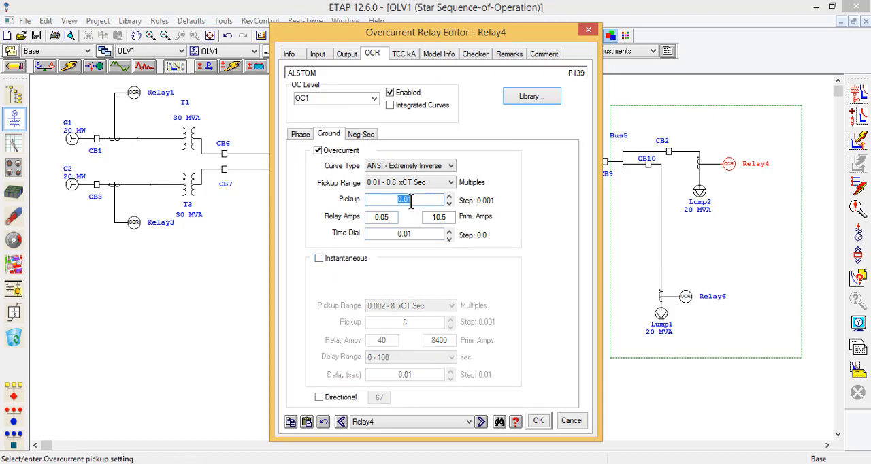
pyautogui.write('0.2')
pyautogui.click(385, 216)
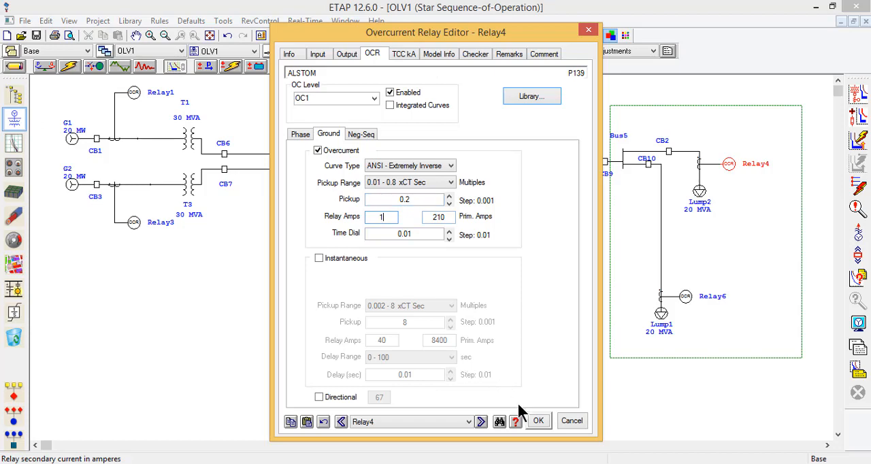
# Step: Enable Relay4's ground directional element with current polarizing, and apply the relay settings
pyautogui.click(320, 397)
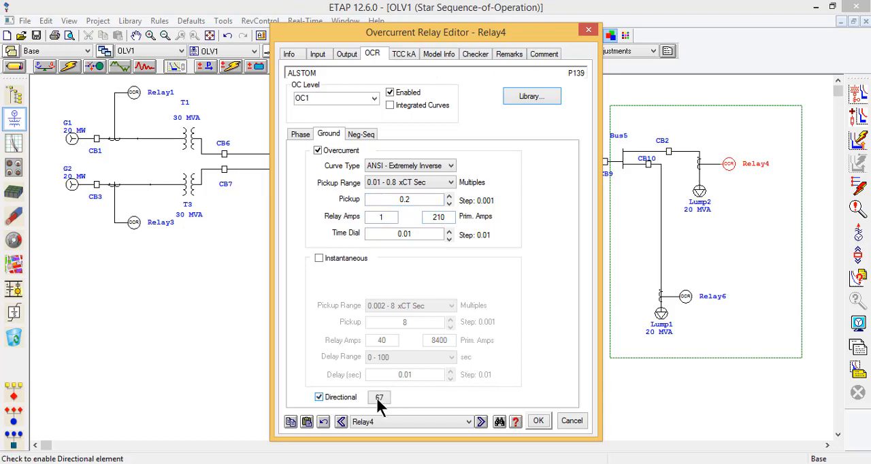
pyautogui.click(379, 398)
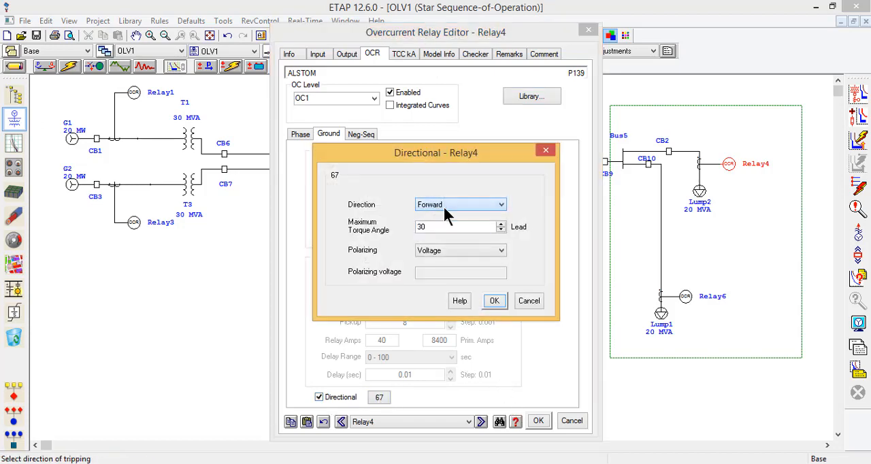
pyautogui.click(450, 252)
pyautogui.click(451, 268)
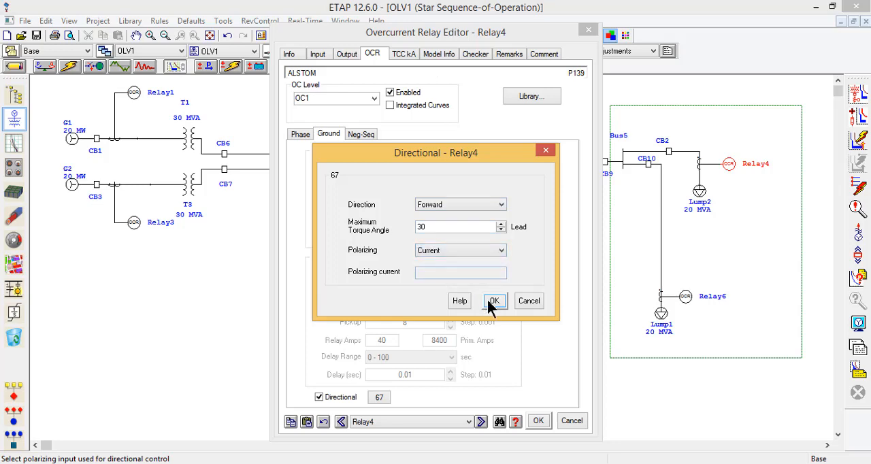
pyautogui.click(487, 297)
pyautogui.click(538, 422)
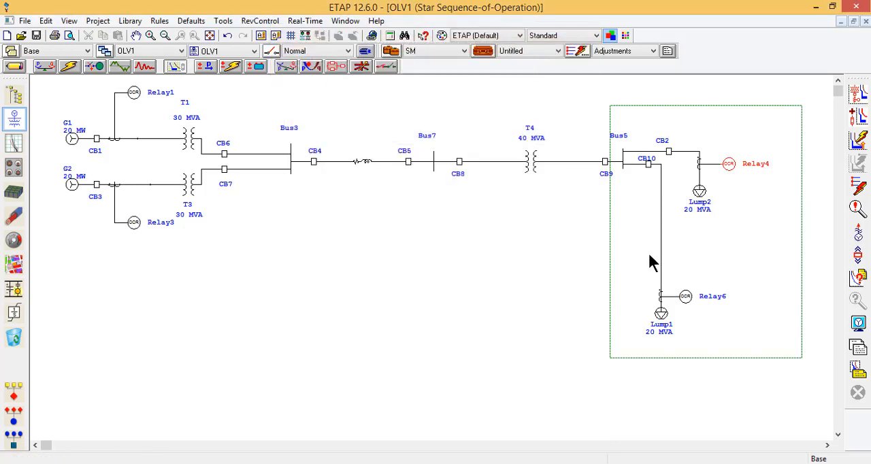
# Step: In Relay6's ground settings for OC1, disable the instantaneous element and set the overcurrent pickup to 0.2
pyautogui.doubleClick(683, 297)
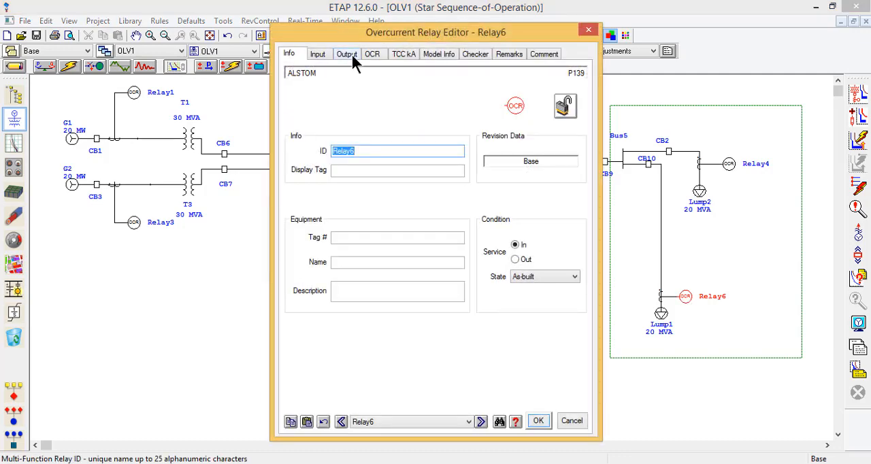
pyautogui.click(352, 55)
pyautogui.click(372, 53)
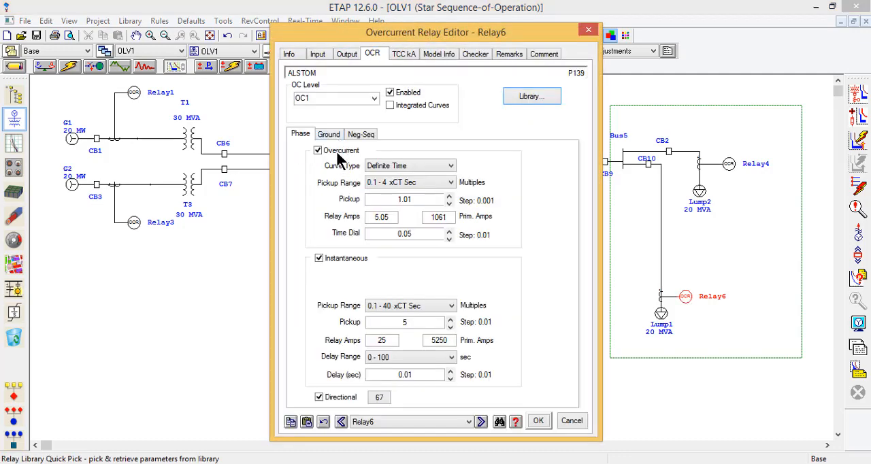
pyautogui.click(329, 135)
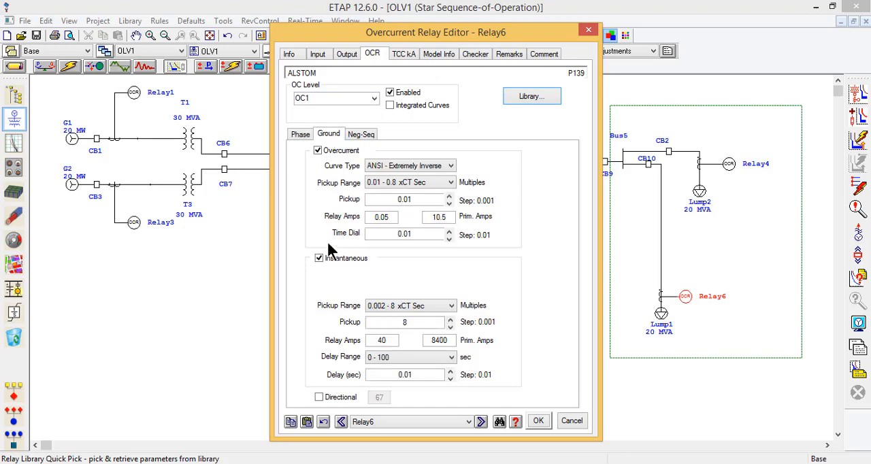
pyautogui.click(330, 261)
pyautogui.click(415, 198)
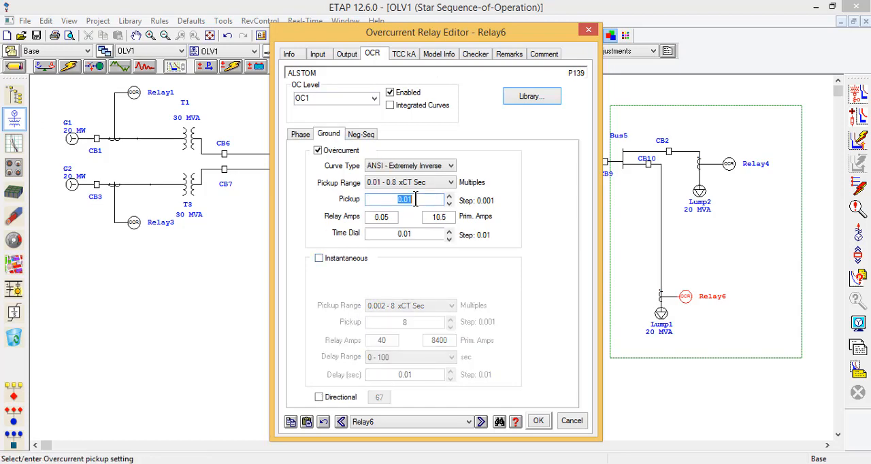
pyautogui.write('0.2')
# Step: Enable Relay6's ground directional element with current polarizing, and apply the relay settings
pyautogui.click(339, 397)
pyautogui.click(374, 399)
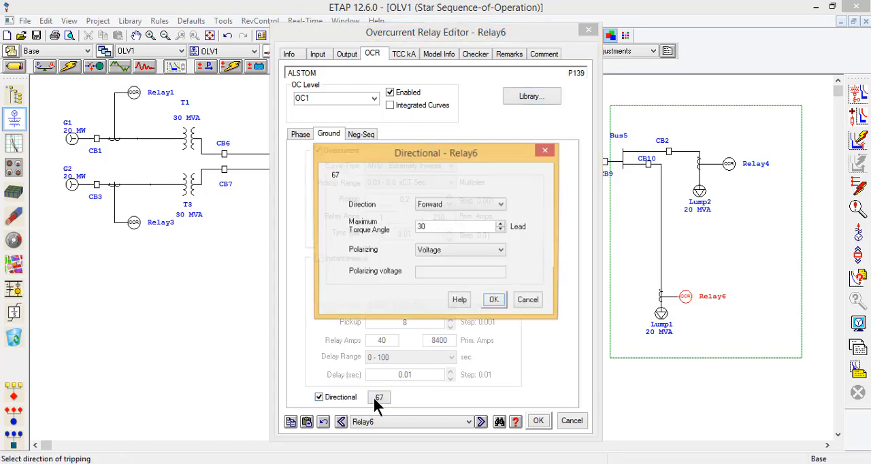
pyautogui.click(436, 250)
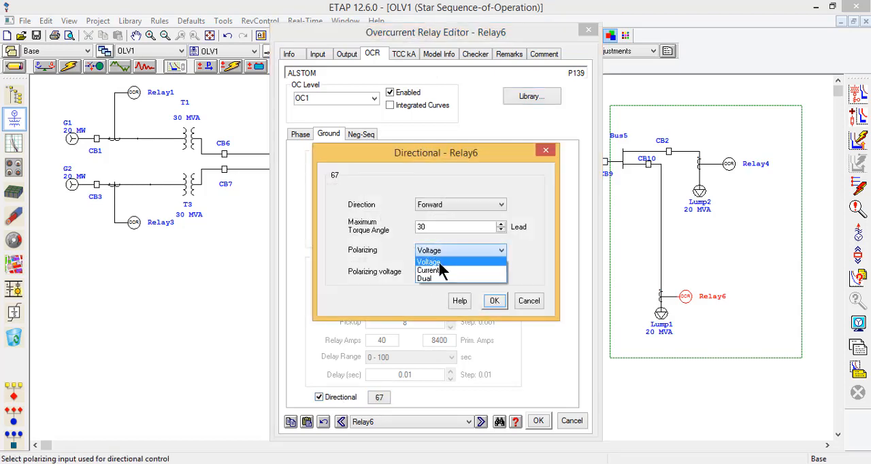
pyautogui.click(438, 271)
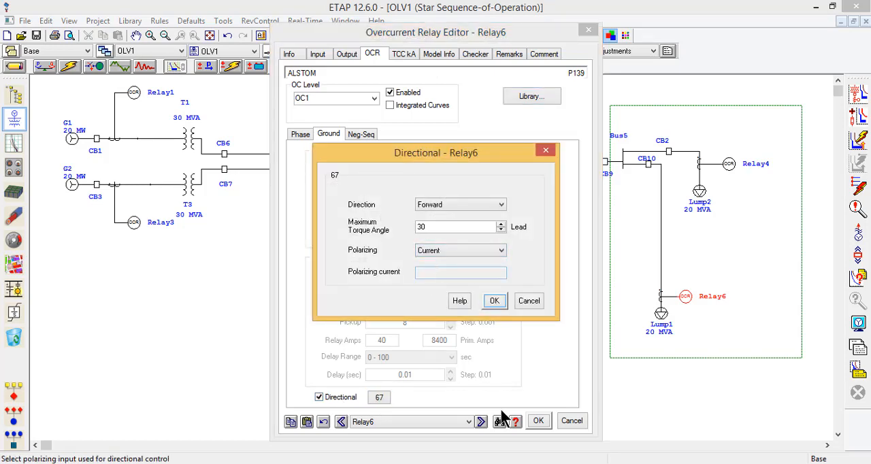
pyautogui.click(494, 299)
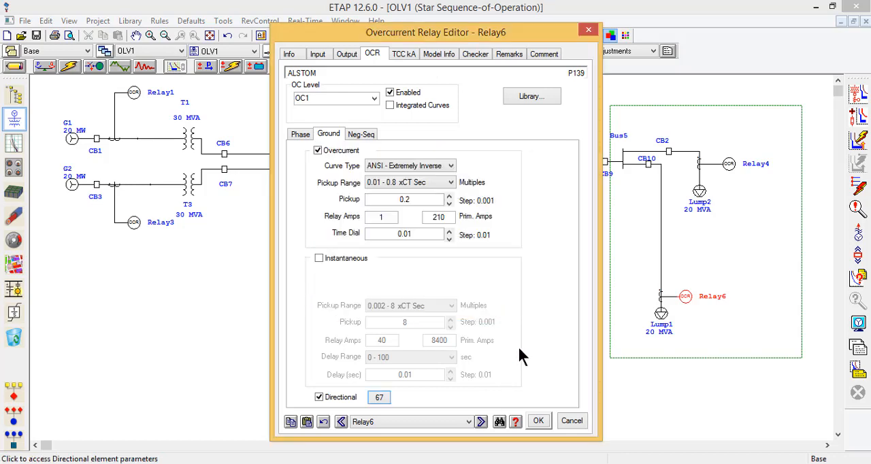
pyautogui.click(540, 420)
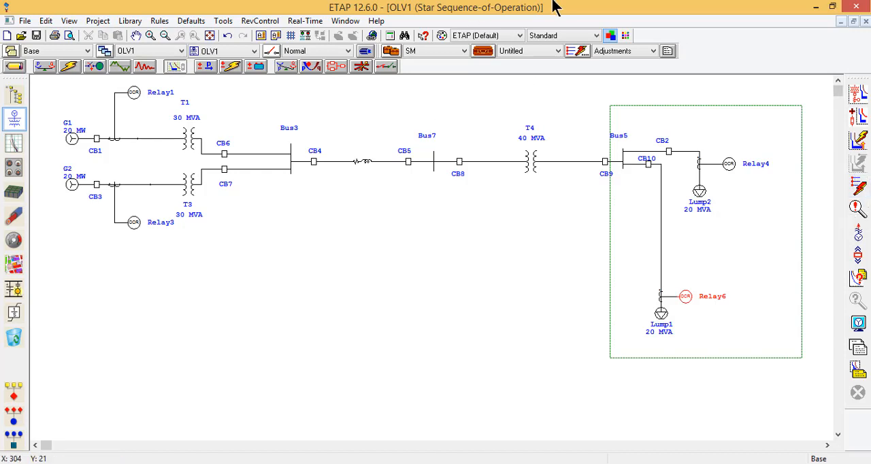
# Step: Set the sequence-of-operation fault type in the SM study case to Line-to-Ground
pyautogui.click(476, 51)
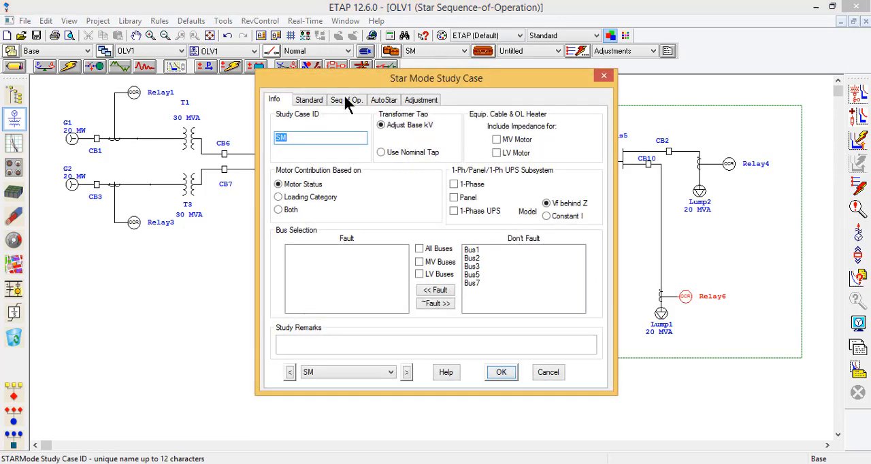
pyautogui.click(341, 104)
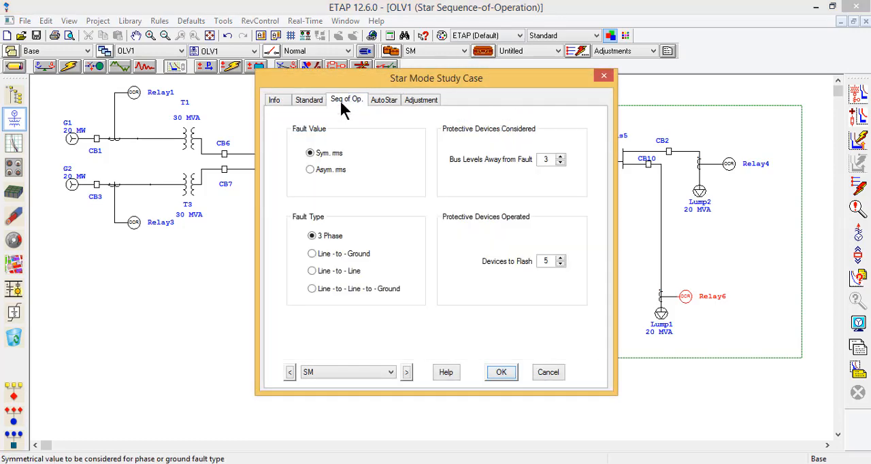
pyautogui.click(337, 260)
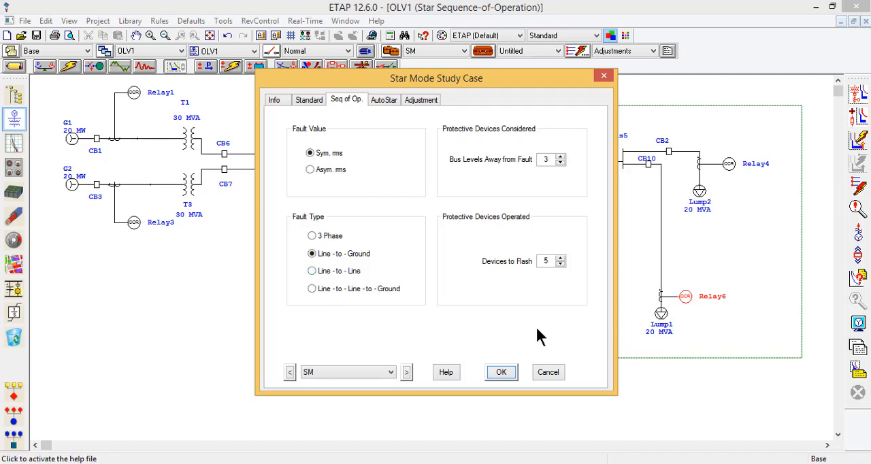
pyautogui.click(502, 373)
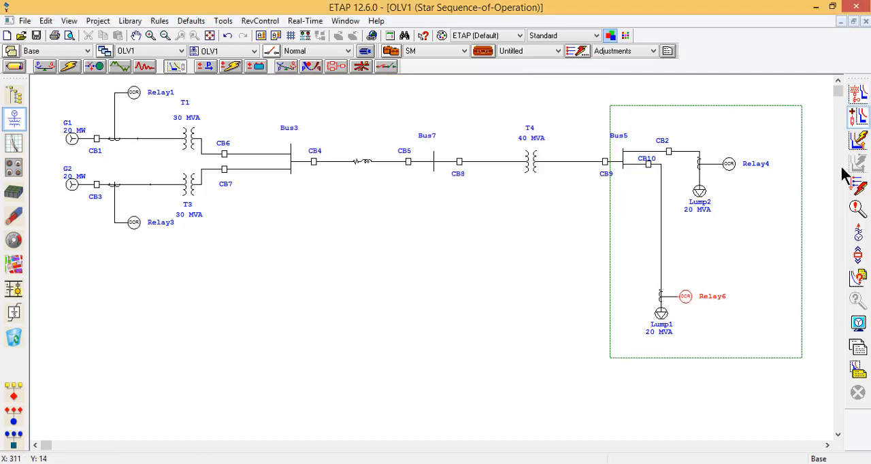
# Step: Run the sequence-of-operation study with a fault between CT5 and Lump1, check the events report, and clear the fault display
pyautogui.click(861, 189)
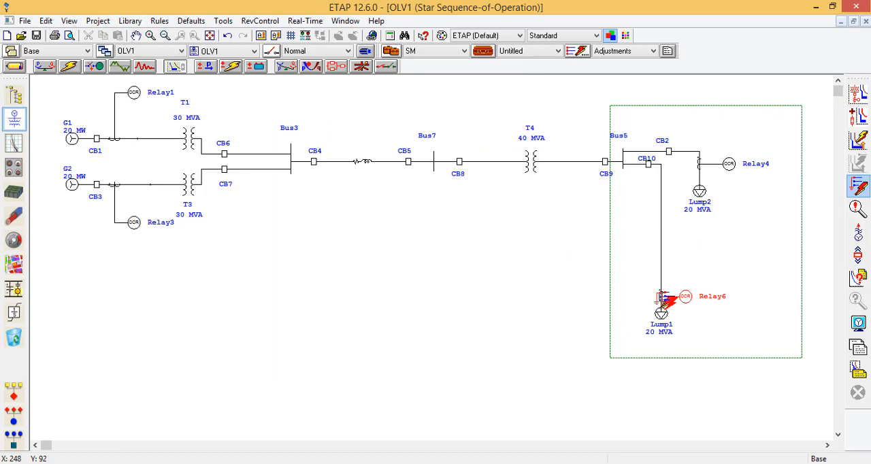
pyautogui.click(662, 300)
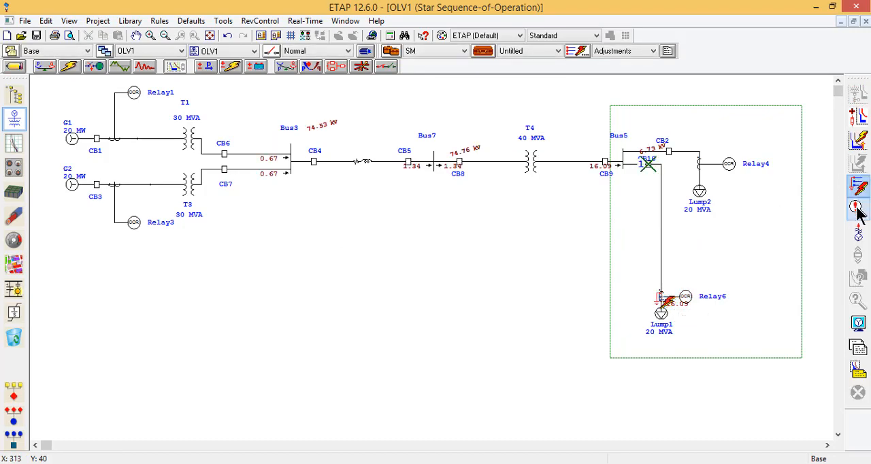
pyautogui.click(859, 208)
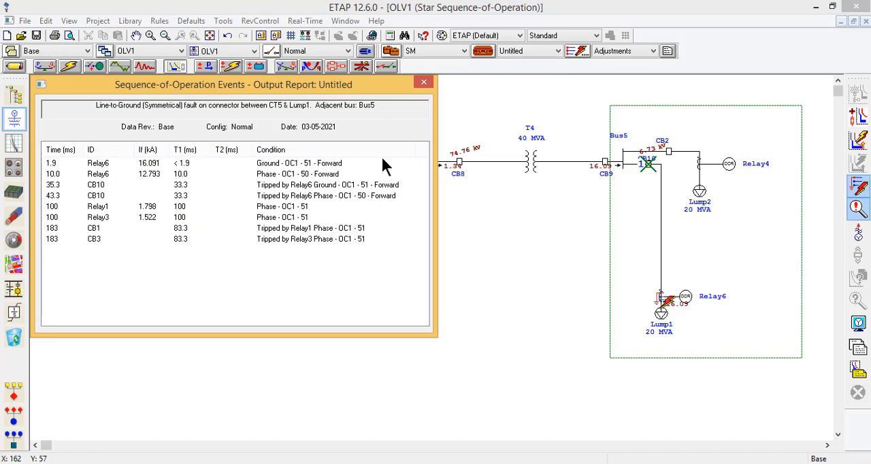
pyautogui.click(425, 83)
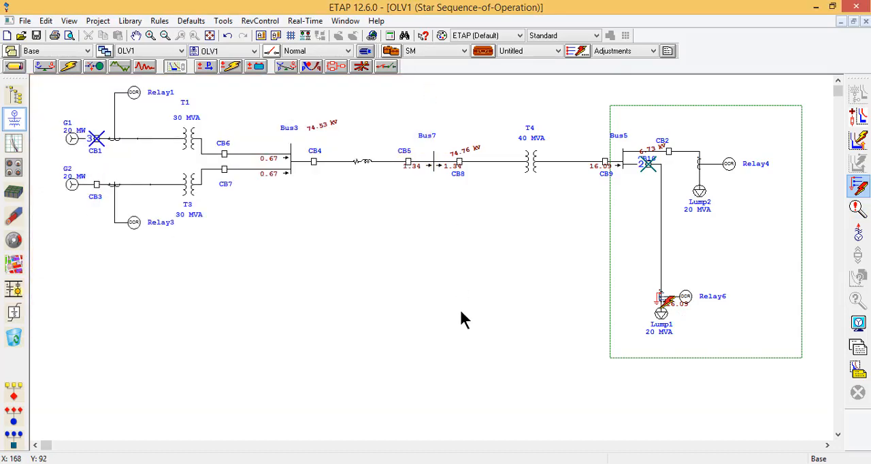
pyautogui.press('Escape')
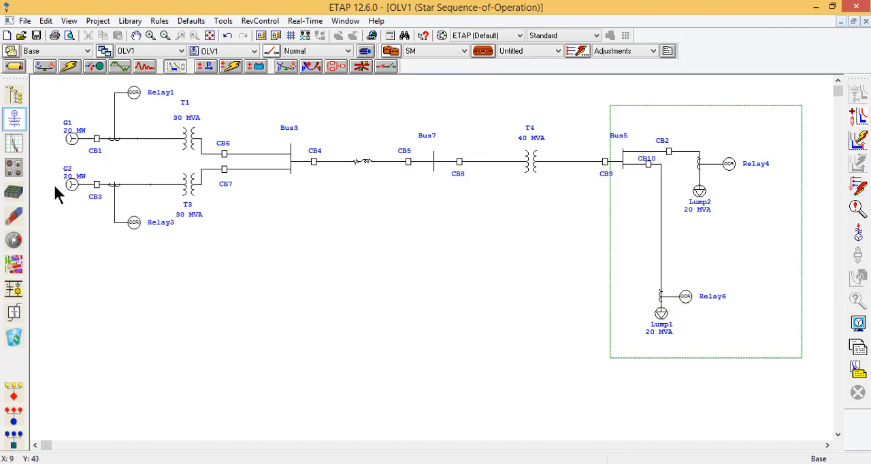
# Step: Inspect the rating and general information of circuit breaker CB3, and close its editor without changes
pyautogui.doubleClick(96, 186)
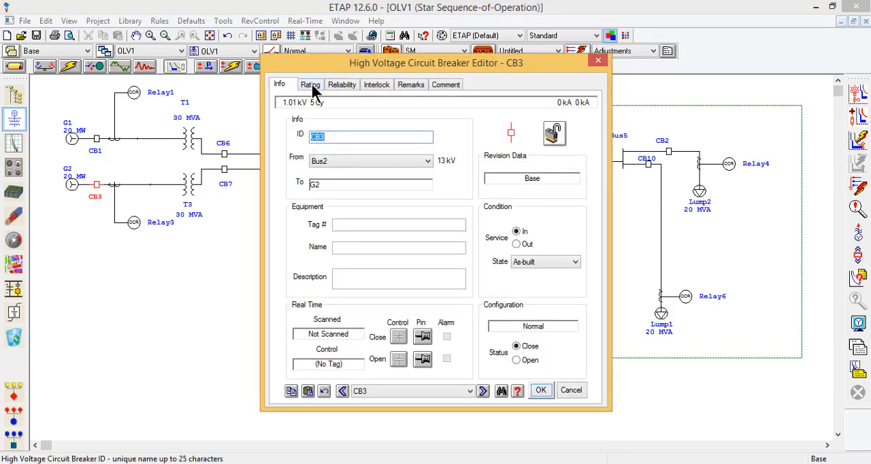
pyautogui.click(311, 85)
pyautogui.click(281, 85)
pyautogui.click(596, 62)
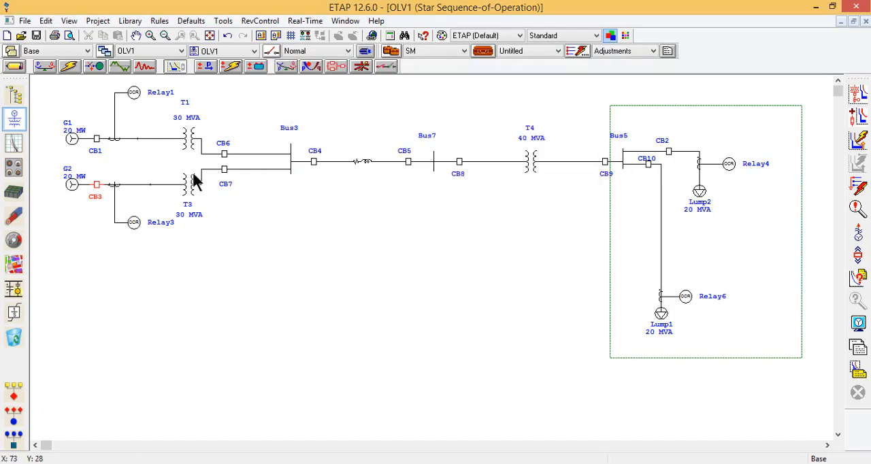
# Step: Enable the phase voltage element for level OC1 of Relay3 and open its 51V parameters
pyautogui.click(134, 221)
pyautogui.doubleClick(134, 220)
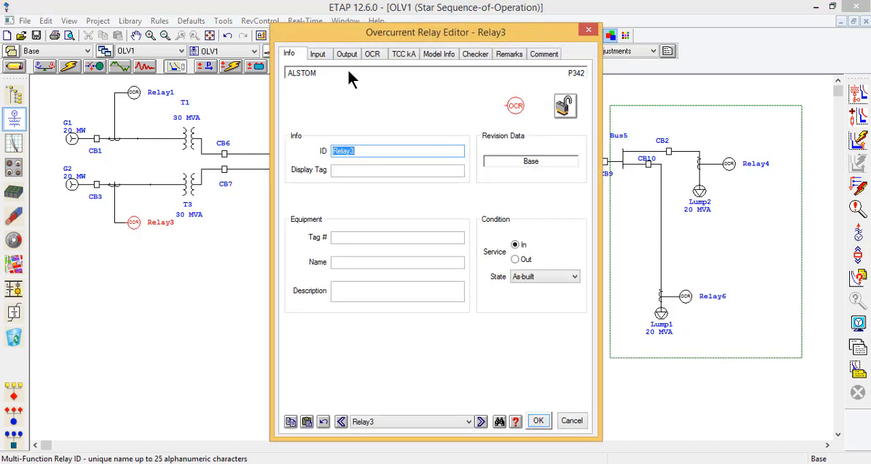
pyautogui.click(372, 54)
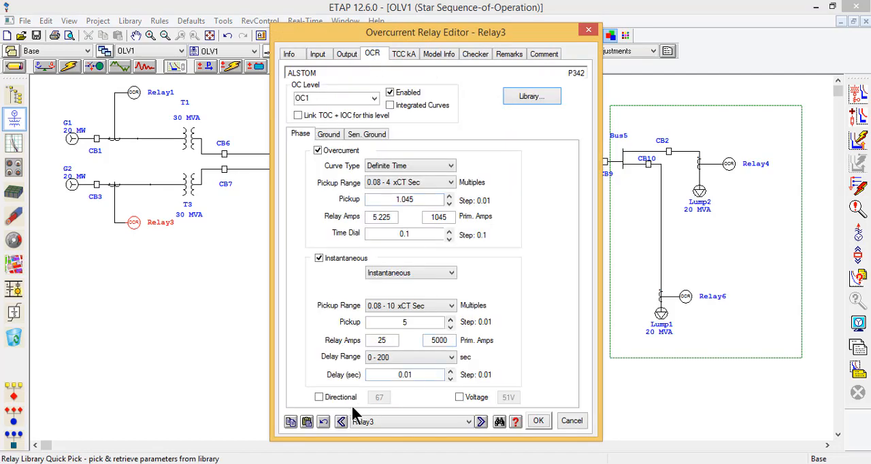
pyautogui.click(461, 397)
pyautogui.click(514, 397)
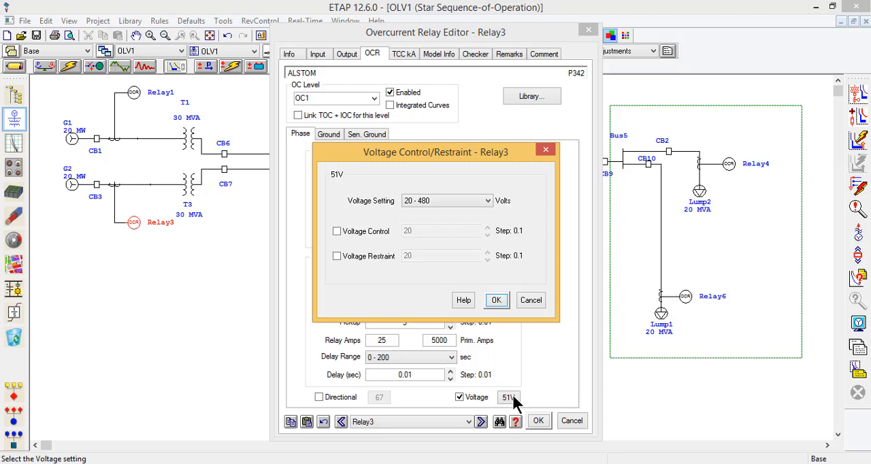
# Step: Select voltage restraint rather than voltage control for Relay3's 51V element, set it to 250 V, and save the relay settings
pyautogui.click(353, 231)
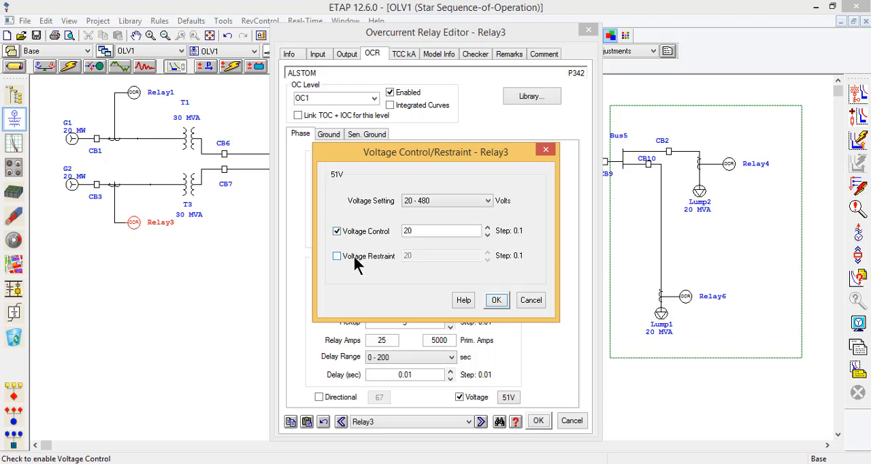
pyautogui.click(350, 233)
pyautogui.click(352, 256)
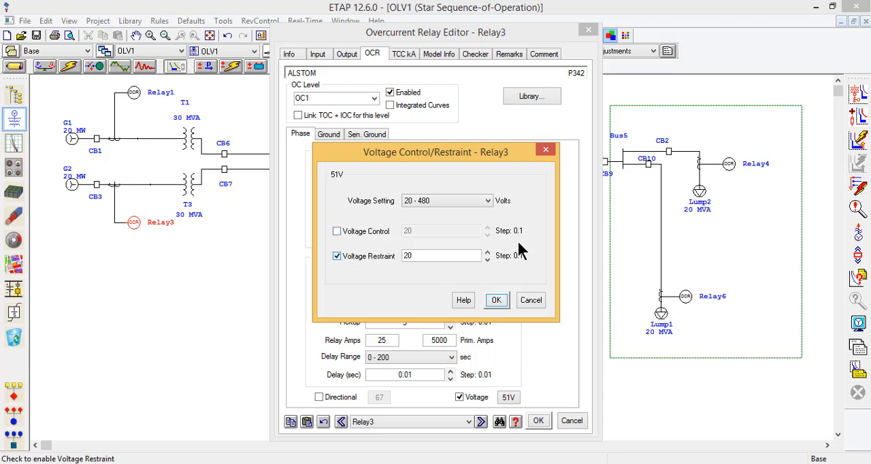
pyautogui.doubleClick(439, 255)
pyautogui.write('60')
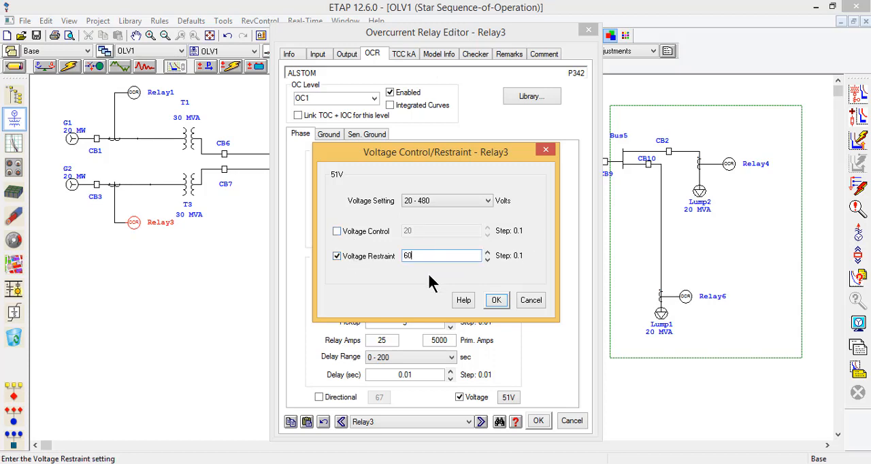
pyautogui.doubleClick(420, 255)
pyautogui.write('250')
pyautogui.click(504, 294)
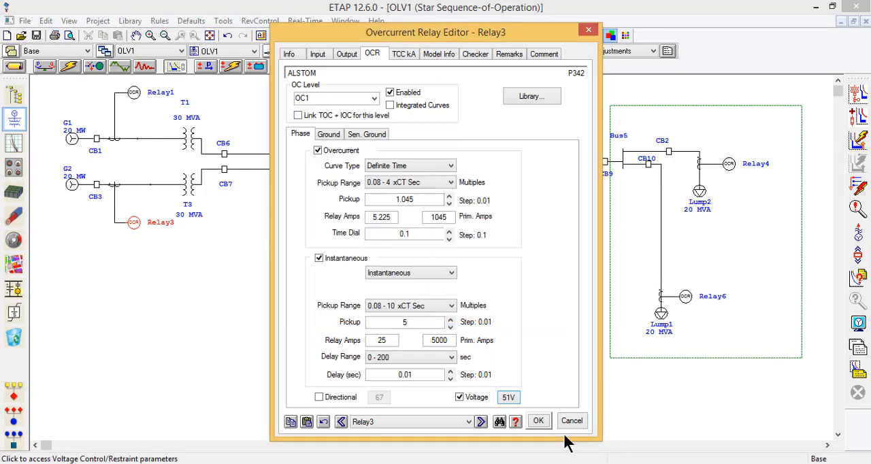
pyautogui.click(538, 422)
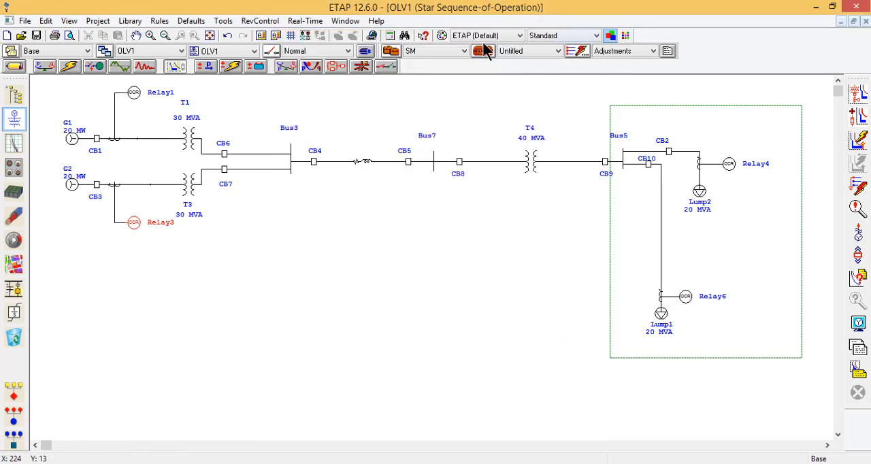
# Step: Set the sequence-of-operation fault type in the SM study case to 3 Phase
pyautogui.click(483, 52)
pyautogui.click(311, 100)
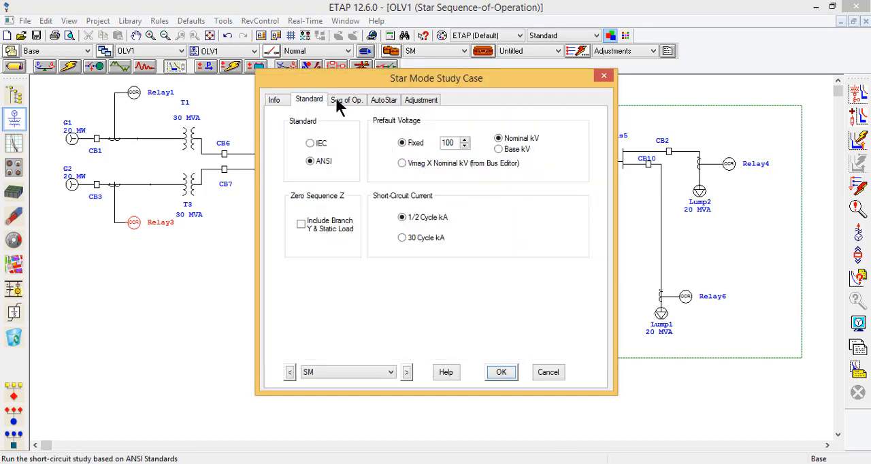
pyautogui.click(344, 100)
pyautogui.click(336, 236)
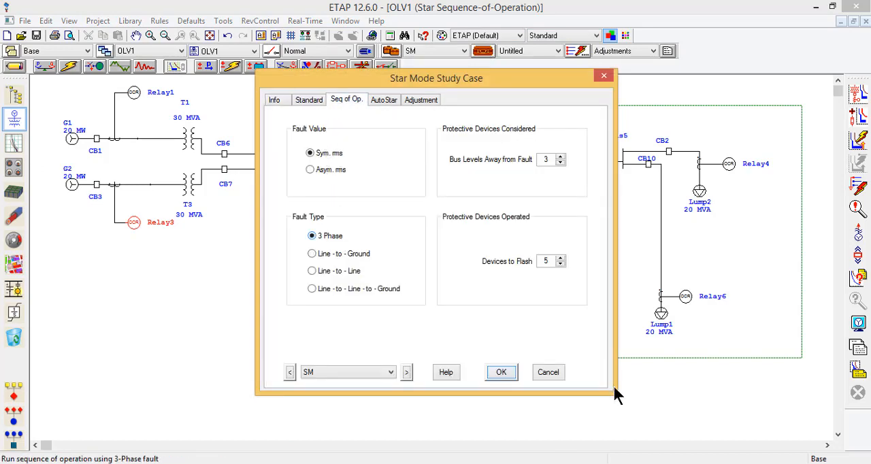
pyautogui.click(502, 372)
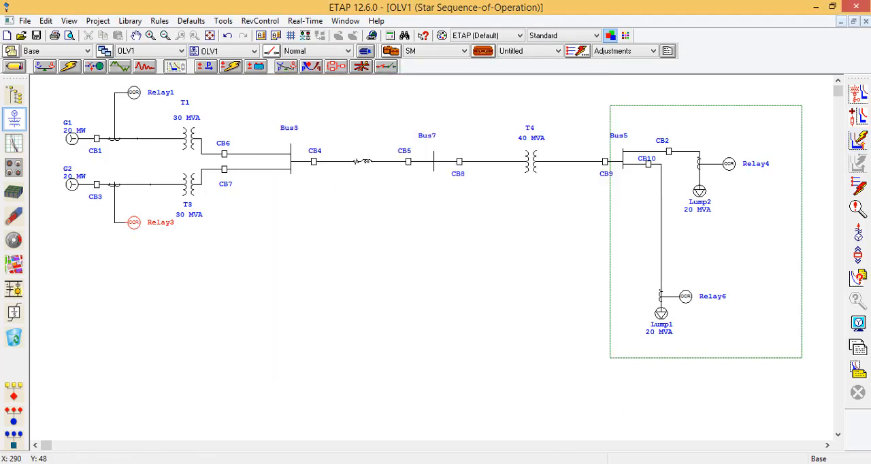
# Step: Run the sequence-of-operation study with a three-phase fault between CT5 and Lump1, review the events report, and close it
pyautogui.click(858, 188)
pyautogui.click(661, 299)
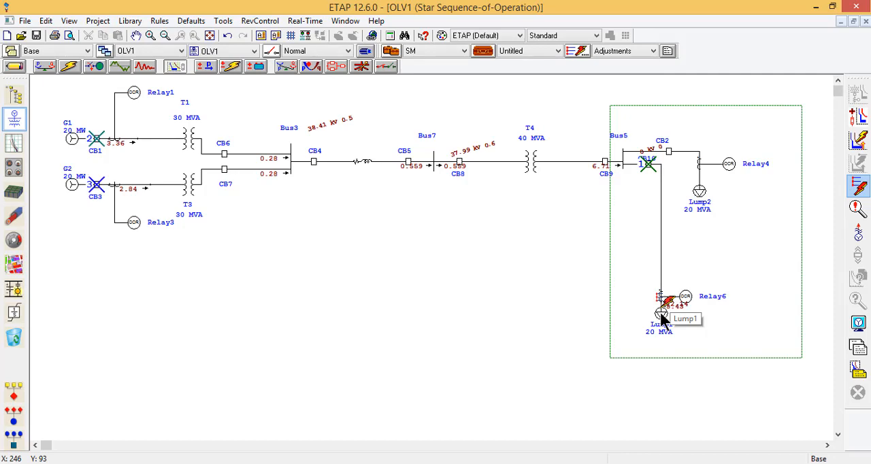
pyautogui.click(857, 209)
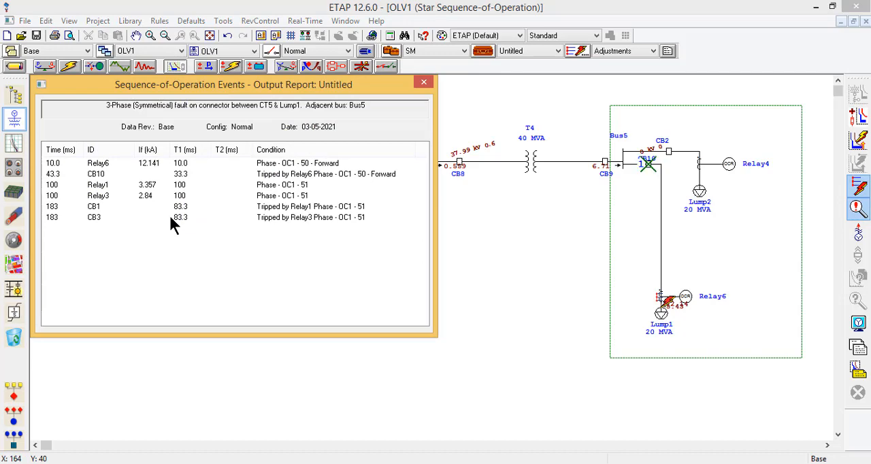
pyautogui.click(425, 83)
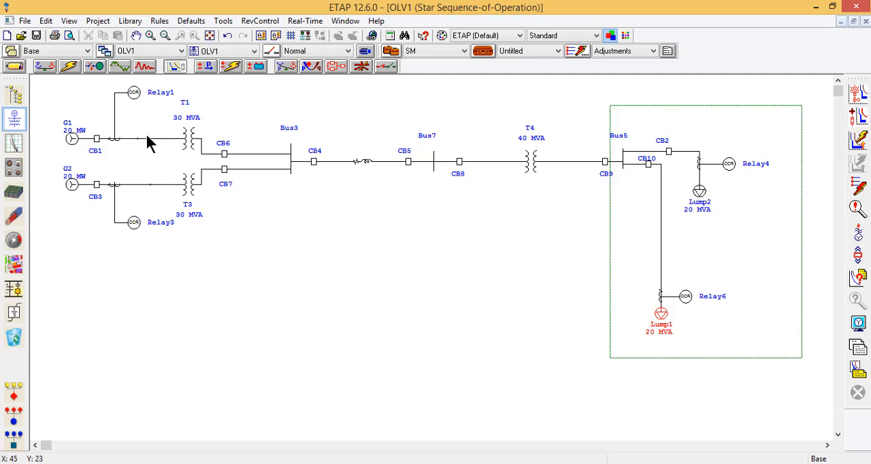
# Step: Inspect the ratings of generator G2 and circuit breaker CB3, closing both editors without changes
pyautogui.doubleClick(73, 185)
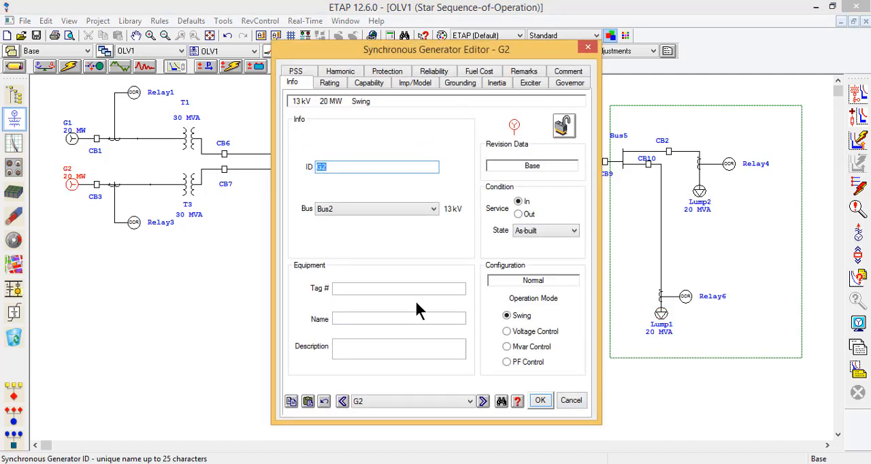
pyautogui.click(331, 83)
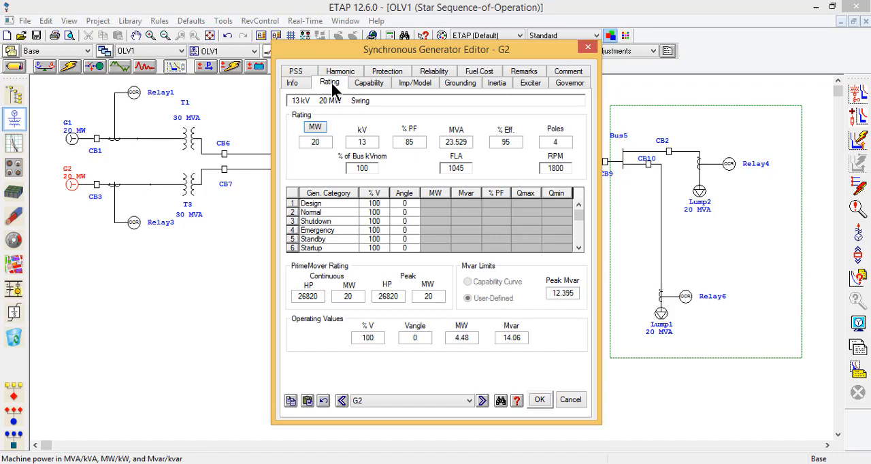
pyautogui.click(589, 46)
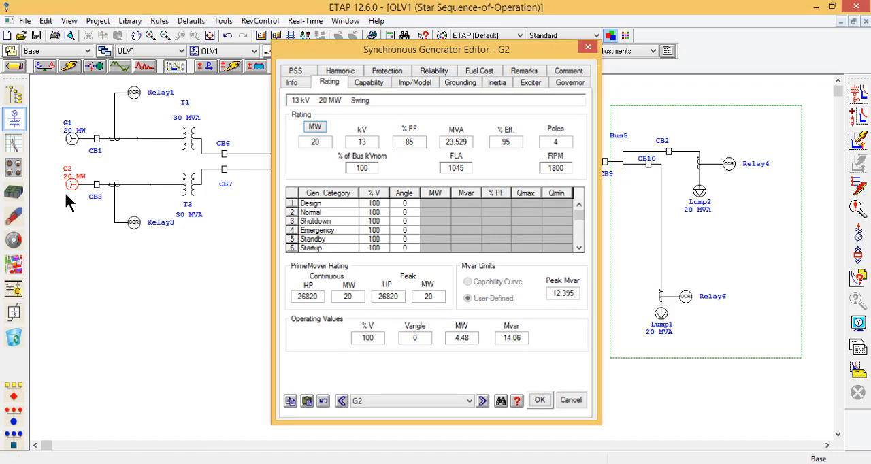
pyautogui.doubleClick(96, 185)
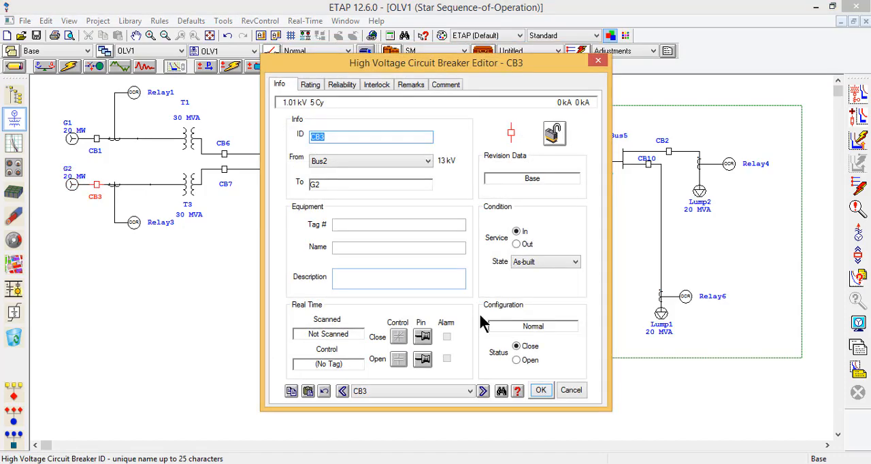
pyautogui.click(314, 85)
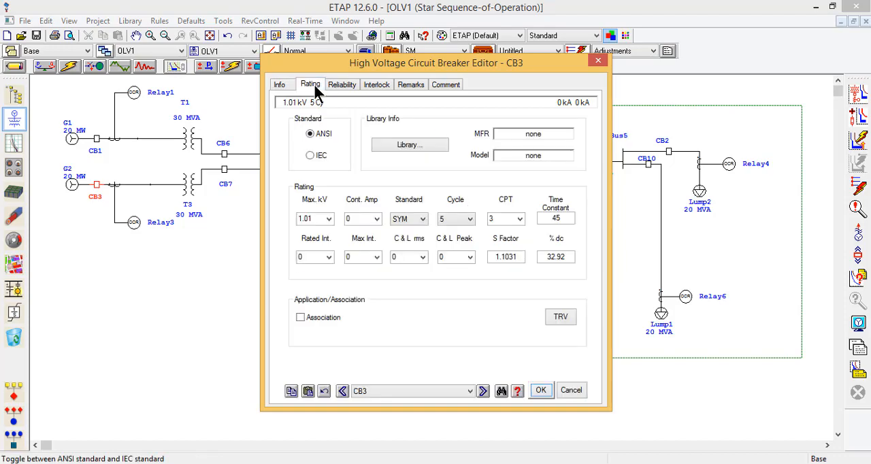
pyautogui.click(602, 59)
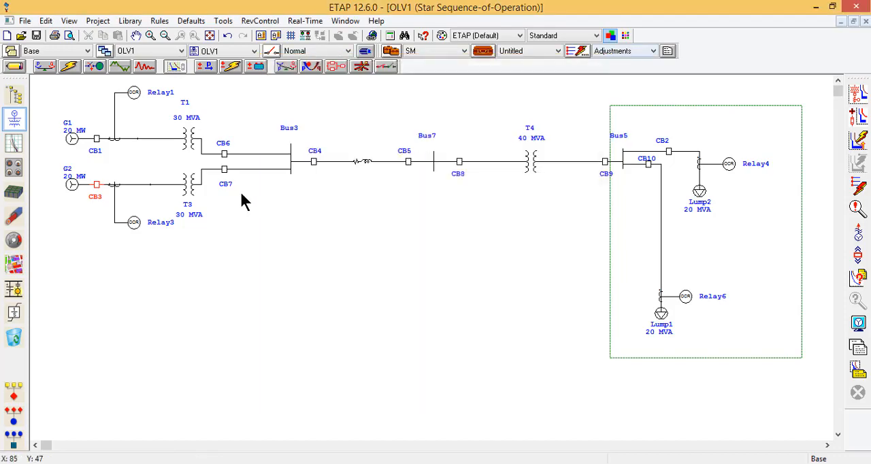
# Step: Disable the phase voltage element for level OC1 of Relay3 and save the relay settings
pyautogui.doubleClick(134, 223)
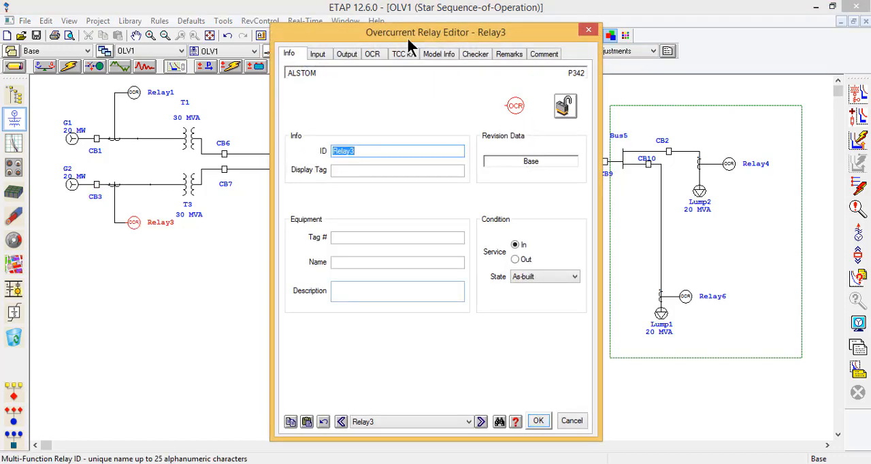
pyautogui.click(380, 57)
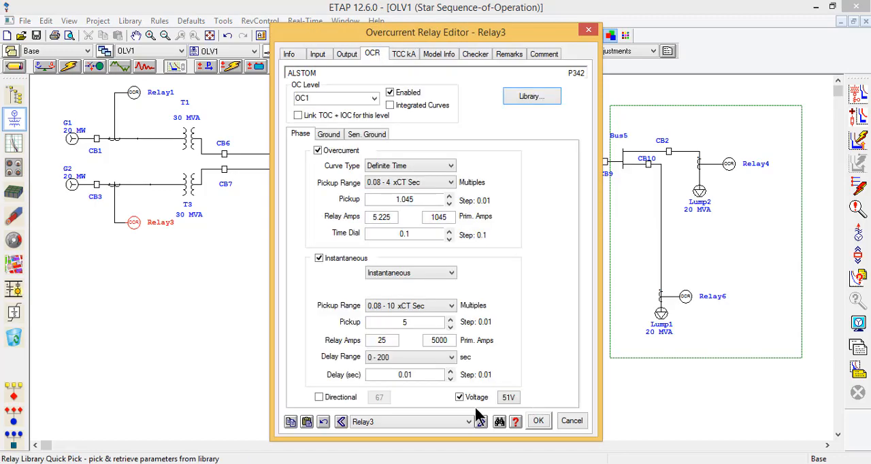
pyautogui.click(471, 399)
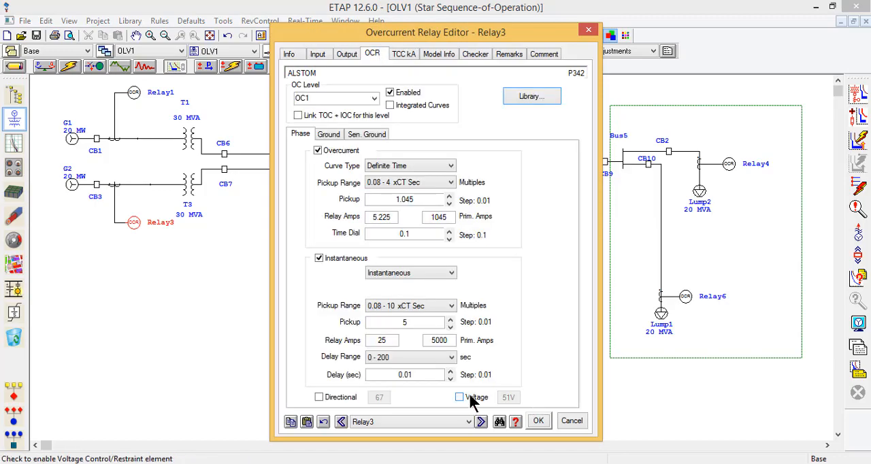
pyautogui.click(538, 421)
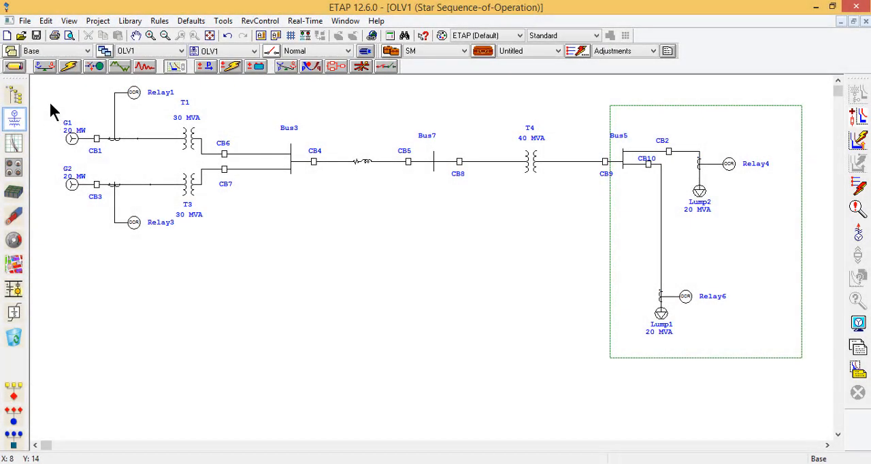
# Step: Create a Star View of the time-current curves for the G1 branch with CB1 and Relay1
pyautogui.moveTo(46, 97); pyautogui.dragTo(151, 151)
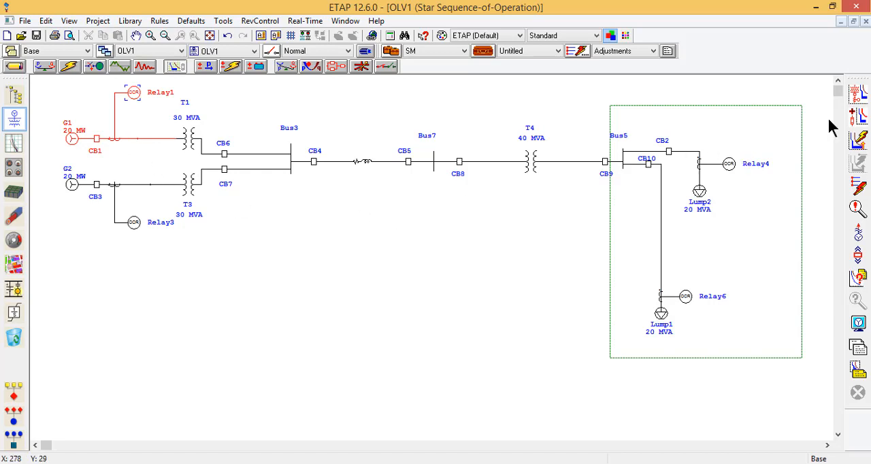
pyautogui.click(861, 99)
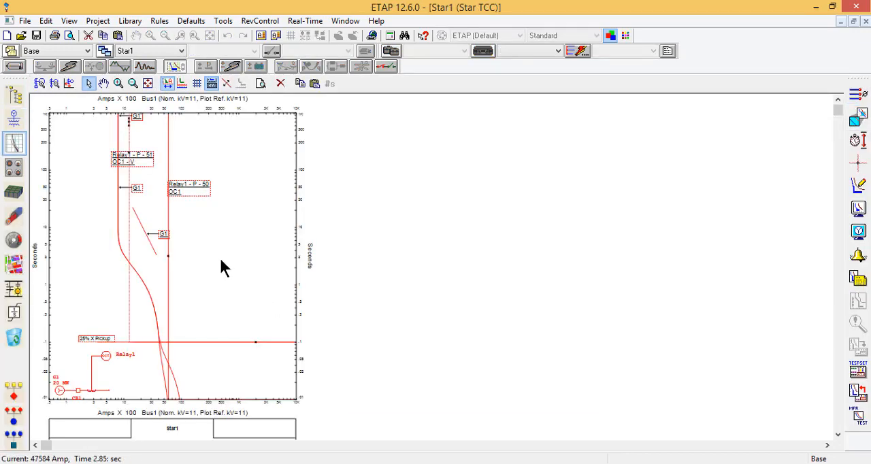
pyautogui.click(220, 259)
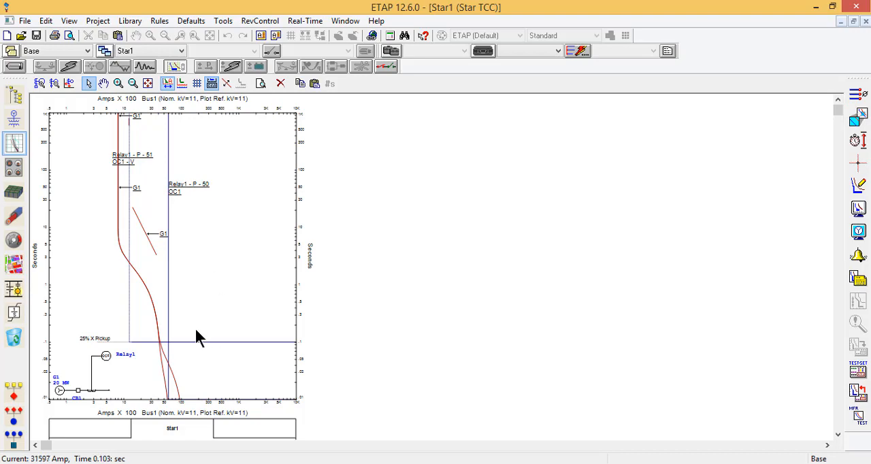
# Step: Examine Relay1's voltage-dependent phase 51 curve against the G1 generator curves in the Star1 plot
pyautogui.moveTo(129, 155)
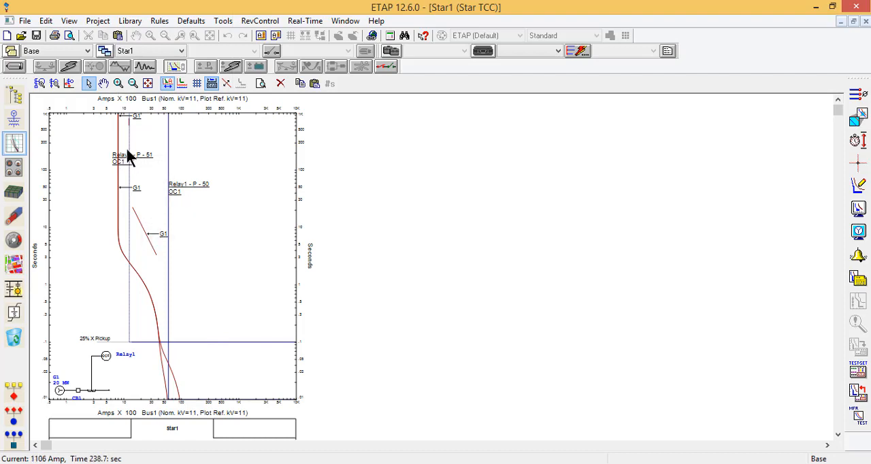
pyautogui.click(130, 158)
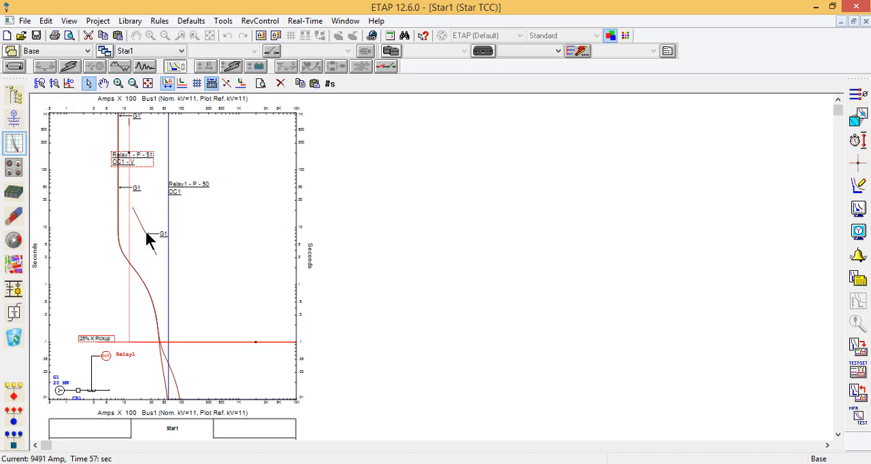
pyautogui.click(119, 199)
pyautogui.click(130, 127)
pyautogui.click(116, 227)
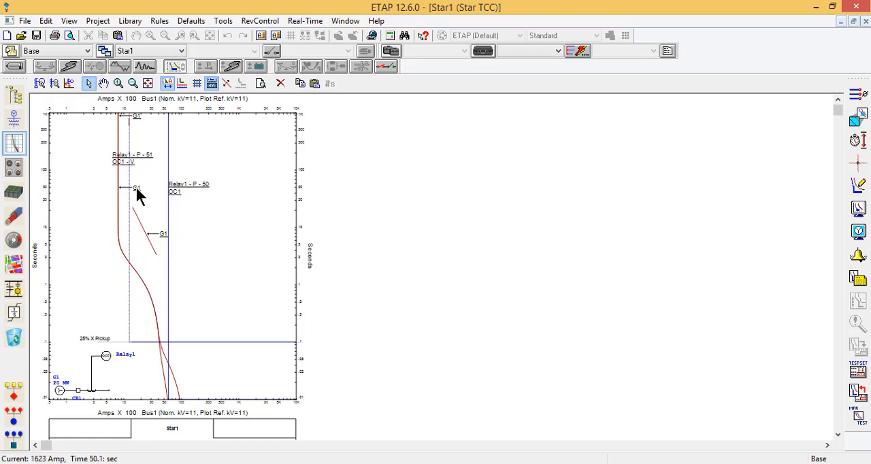
# Step: Move the labels of G1's decrement curve and Relay1's phase 51 curve into the clear area beside the curves
pyautogui.moveTo(136, 188); pyautogui.dragTo(219, 149)
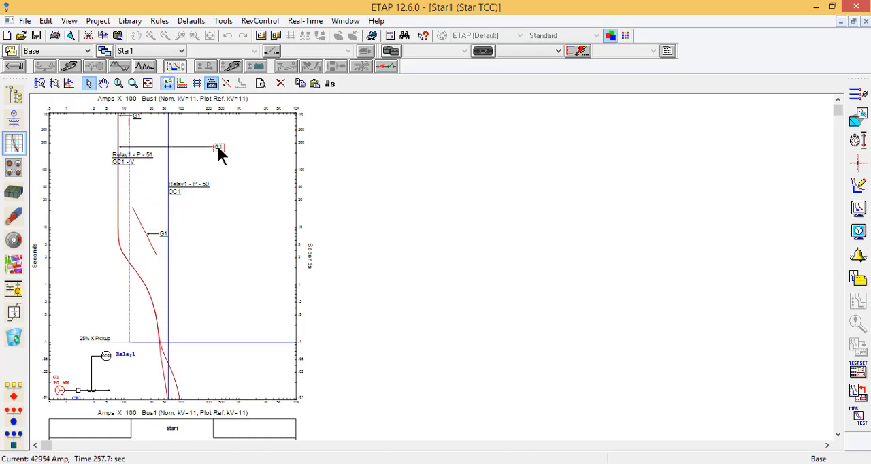
pyautogui.moveTo(143, 162); pyautogui.dragTo(224, 168)
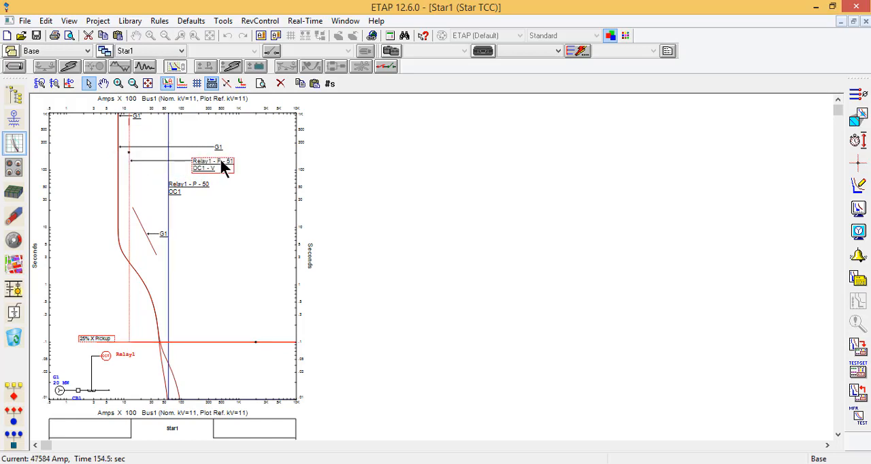
pyautogui.click(217, 388)
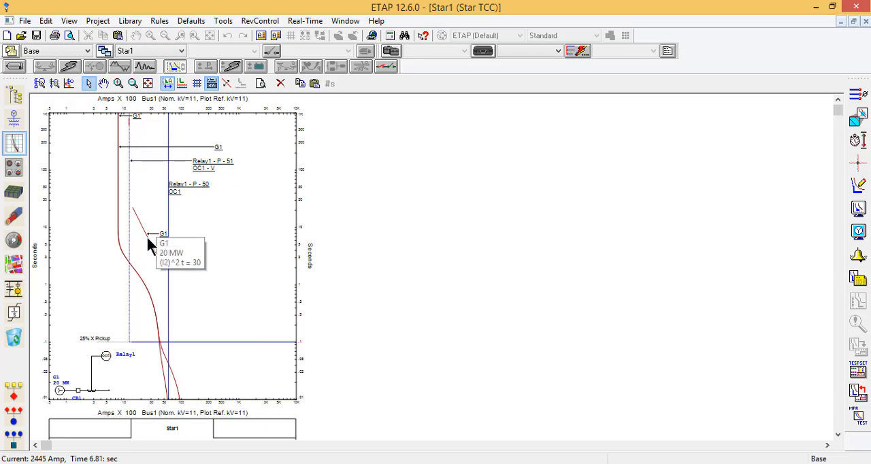
# Step: Identify G1's negative-sequence I2²t curve and its full-load current marker in the Star1 plot
pyautogui.click(149, 239)
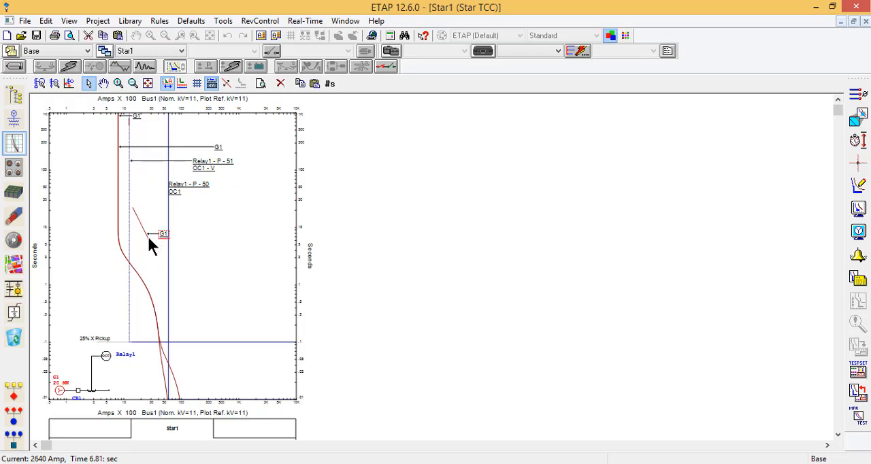
pyautogui.click(128, 121)
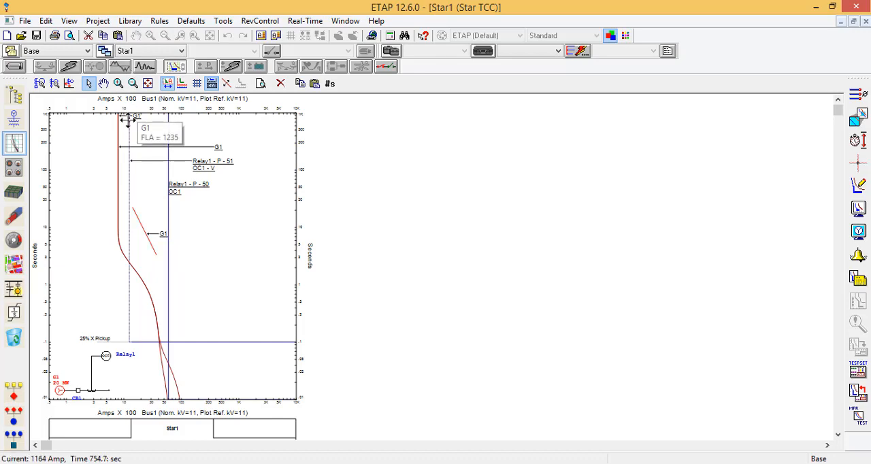
# Step: Compare G1's curves and full-load marker with Relay1's phase 50 and 51 curves, highlighting each device's curves in turn
pyautogui.moveTo(128, 121)
pyautogui.mouseDown()
pyautogui.moveTo(122, 320)
pyautogui.moveTo(130, 399)
pyautogui.mouseUp()
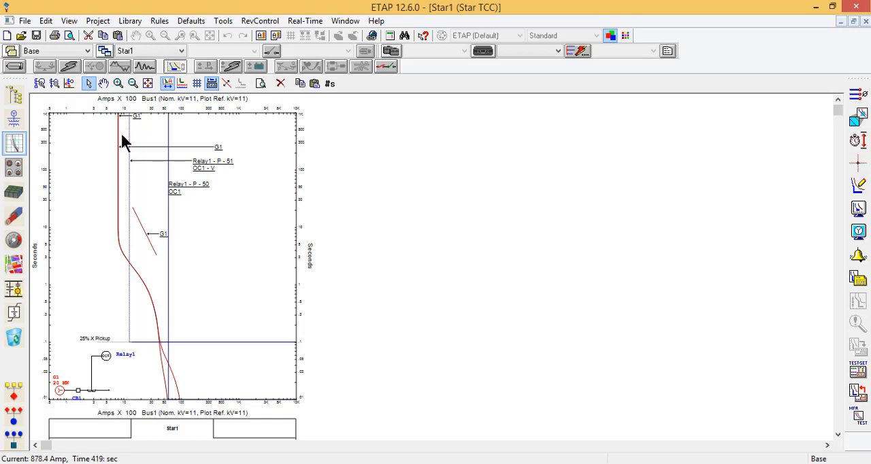
pyautogui.click(161, 190)
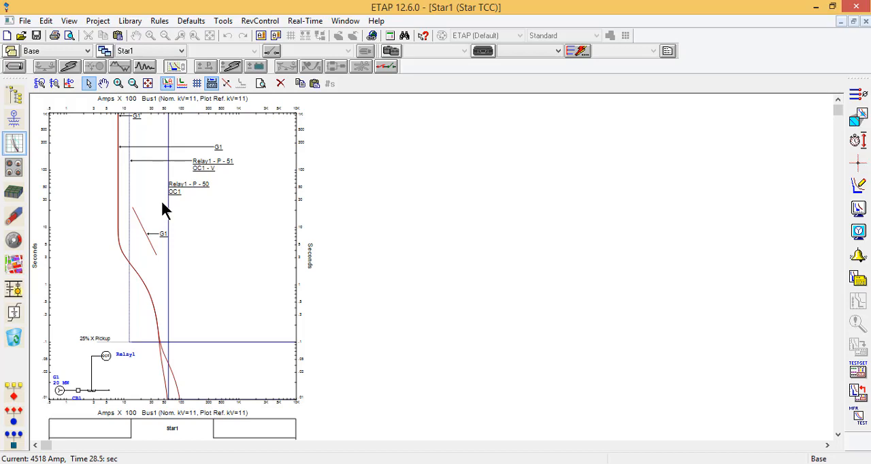
pyautogui.click(105, 356)
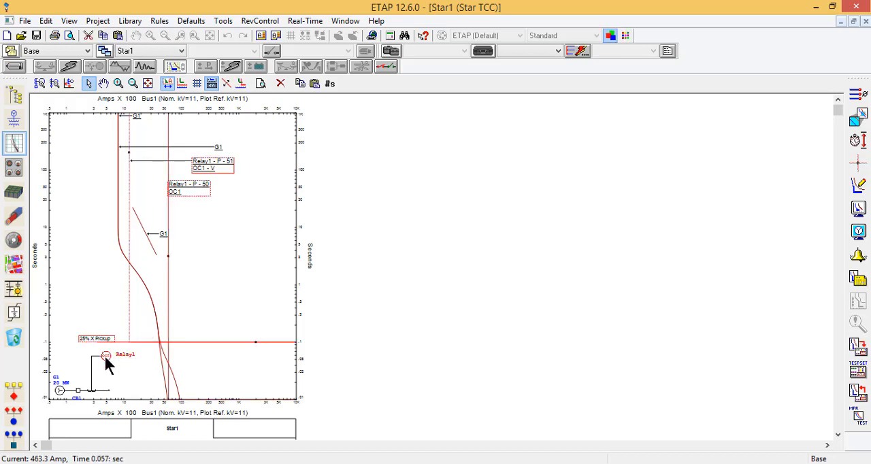
pyautogui.click(61, 391)
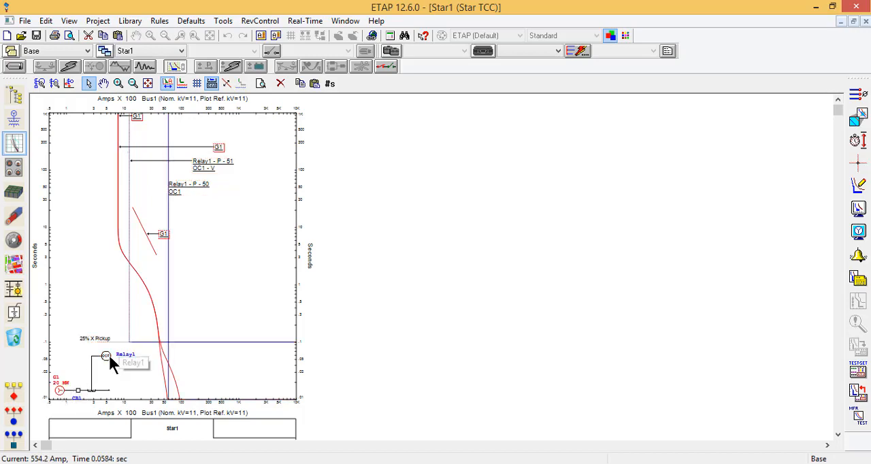
pyautogui.click(110, 357)
pyautogui.click(60, 391)
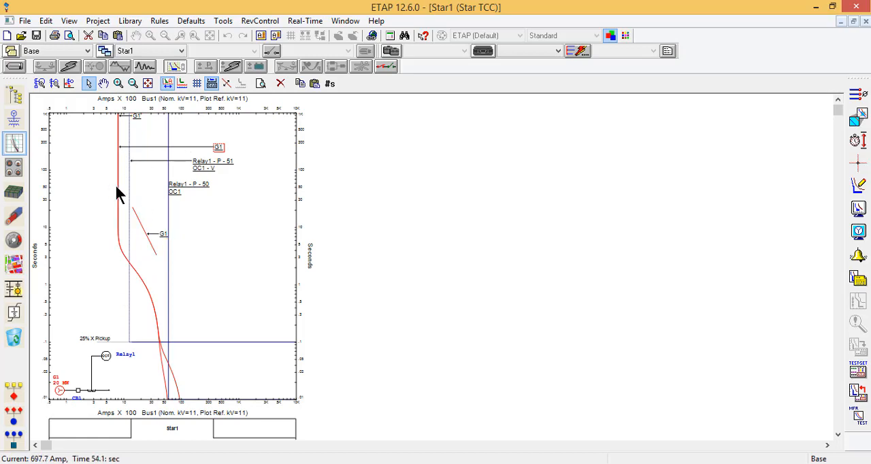
# Step: Raise Relay1's phase 51 time delay to about 40 s and shift its pickup to about 2450 A on the plot
pyautogui.click(130, 124)
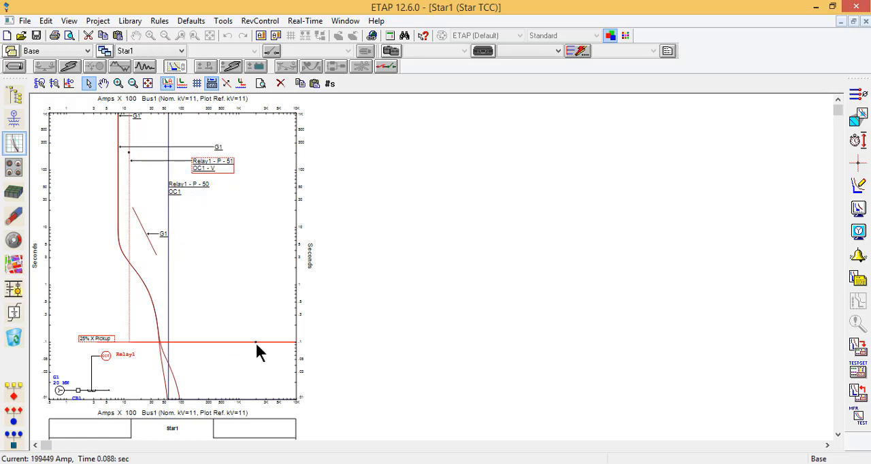
pyautogui.moveTo(256, 343)
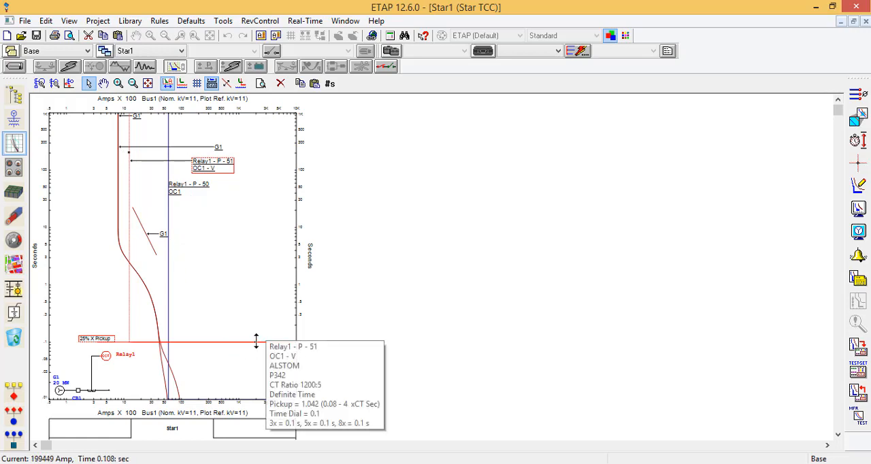
pyautogui.moveTo(256, 342); pyautogui.dragTo(234, 193)
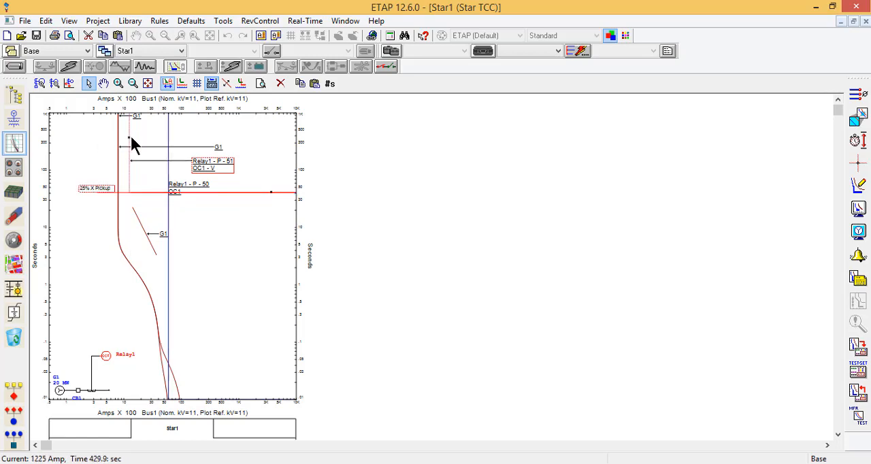
pyautogui.moveTo(129, 137)
pyautogui.moveTo(129, 136); pyautogui.dragTo(148, 137)
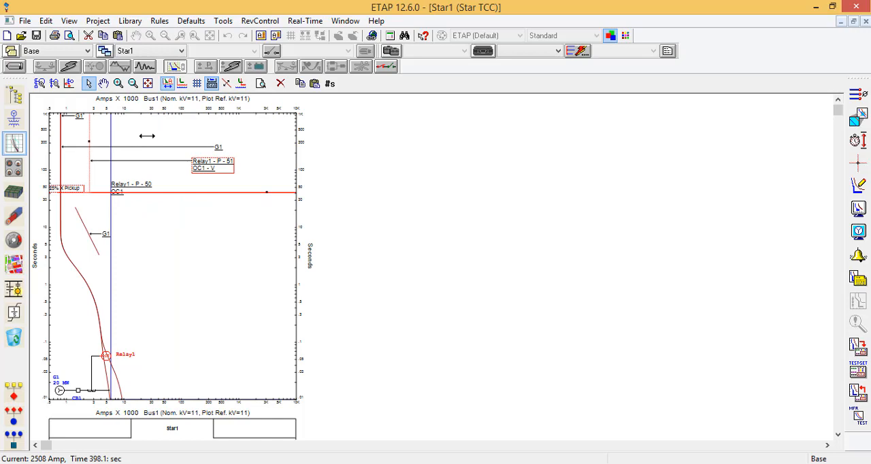
pyautogui.click(150, 291)
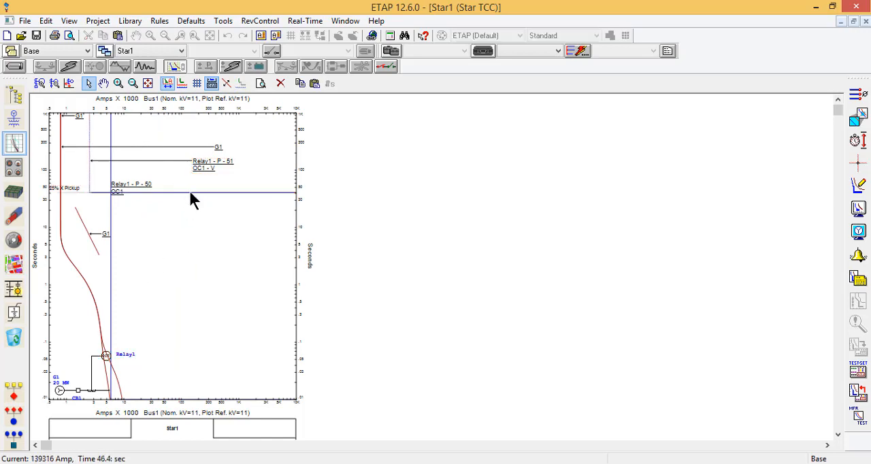
# Step: Lower Relay1's phase 51 time delay to about 8 s and check its corner against G1's I2²t curve with the crosshair
pyautogui.click(91, 148)
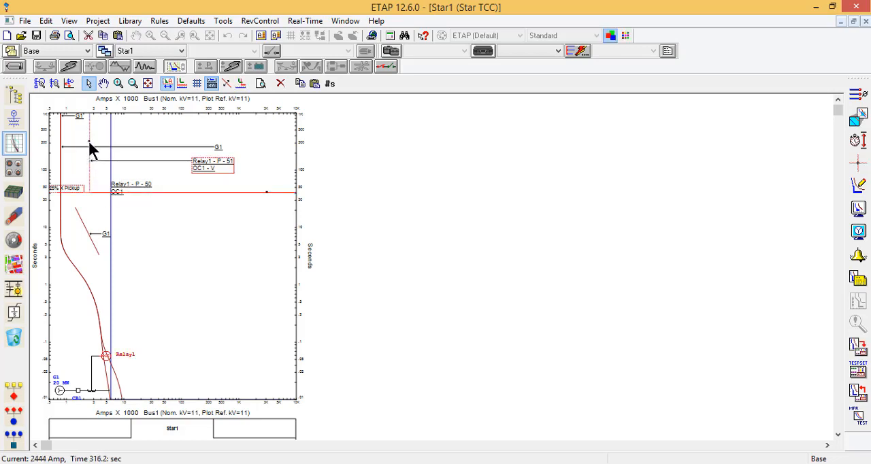
pyautogui.moveTo(268, 240); pyautogui.dragTo(267, 233)
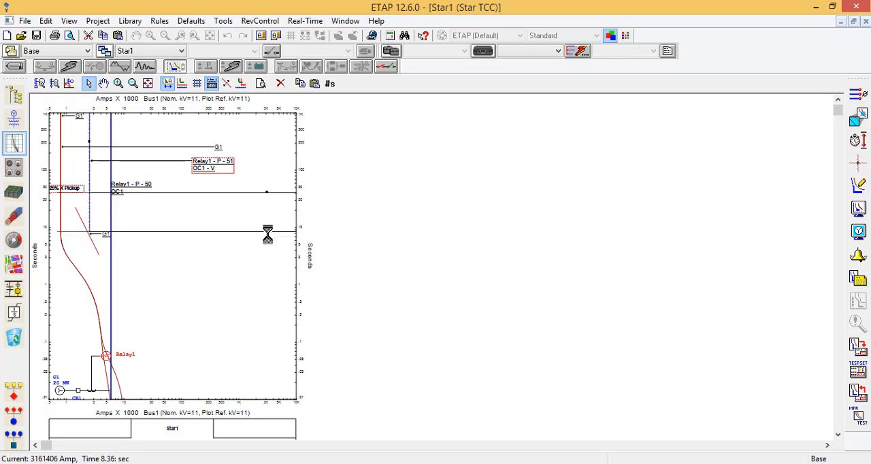
pyautogui.click(244, 272)
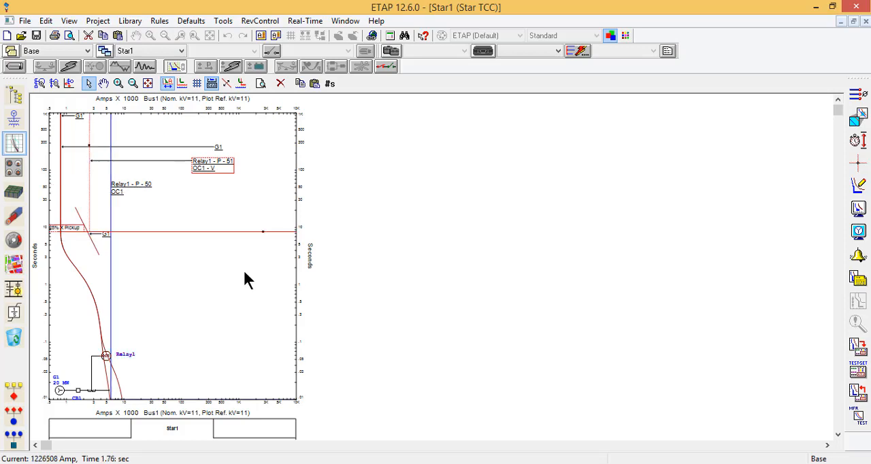
pyautogui.click(859, 174)
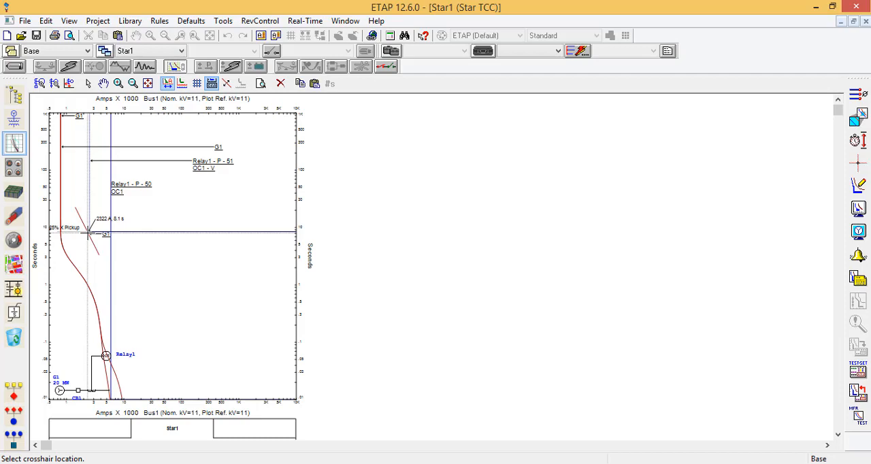
pyautogui.click(88, 234)
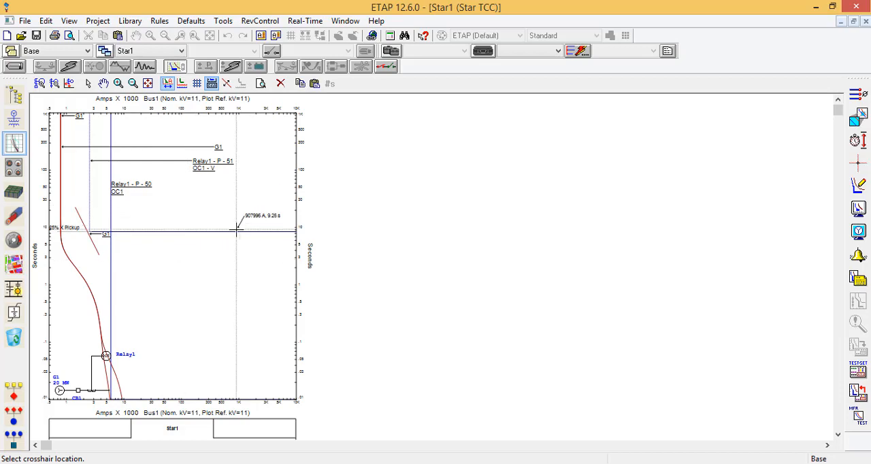
pyautogui.press('Escape')
# Step: Raise Relay1's phase 51 time delay to about 22 s and read the curve's corner point with the crosshair
pyautogui.click(90, 189)
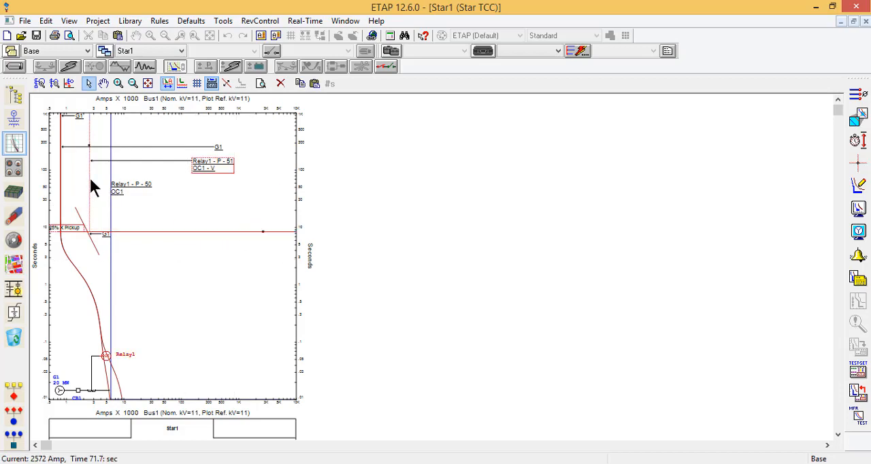
pyautogui.moveTo(264, 232); pyautogui.dragTo(258, 207)
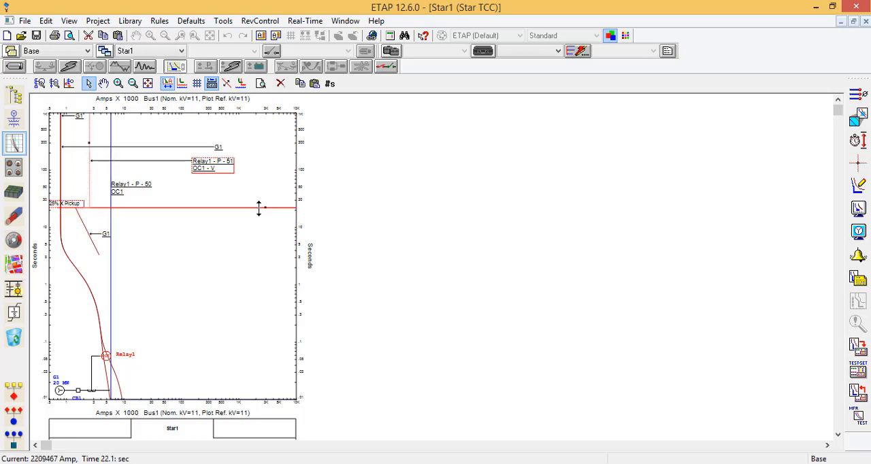
pyautogui.click(232, 292)
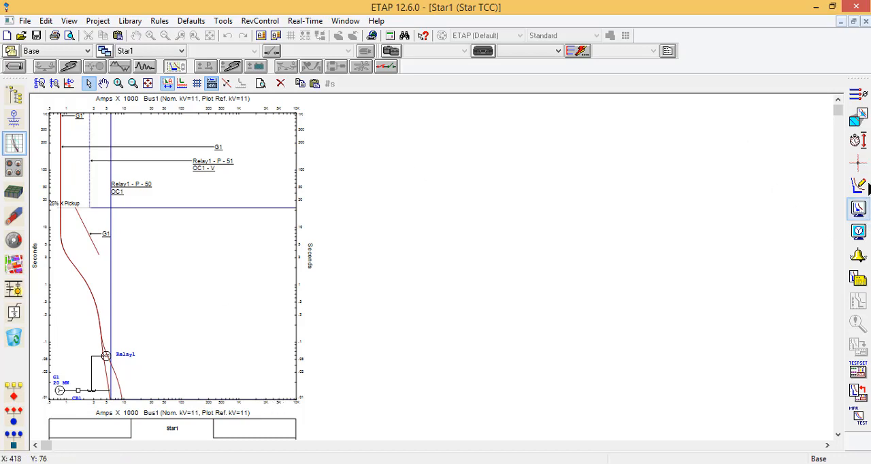
pyautogui.click(859, 163)
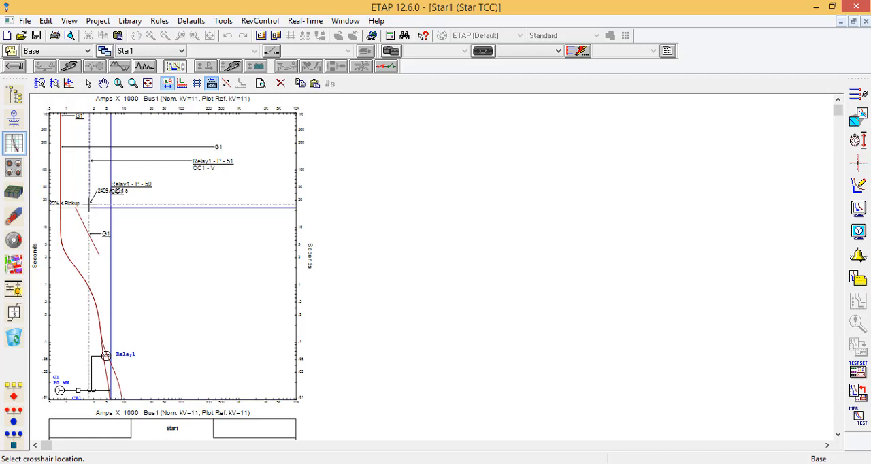
pyautogui.click(169, 284)
pyautogui.press('Escape')
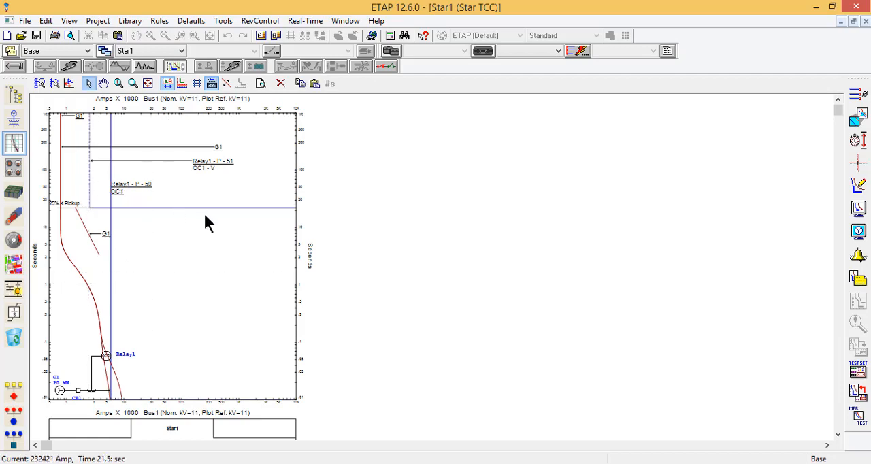
# Step: Reduce Relay1's phase 51 pickup to about 95 A and its time delay to about 0.4 s on the plot
pyautogui.click(90, 135)
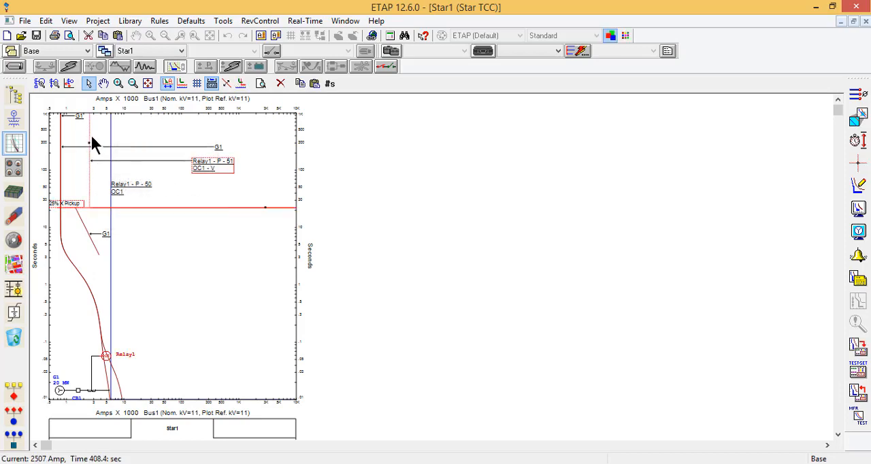
pyautogui.doubleClick(55, 157)
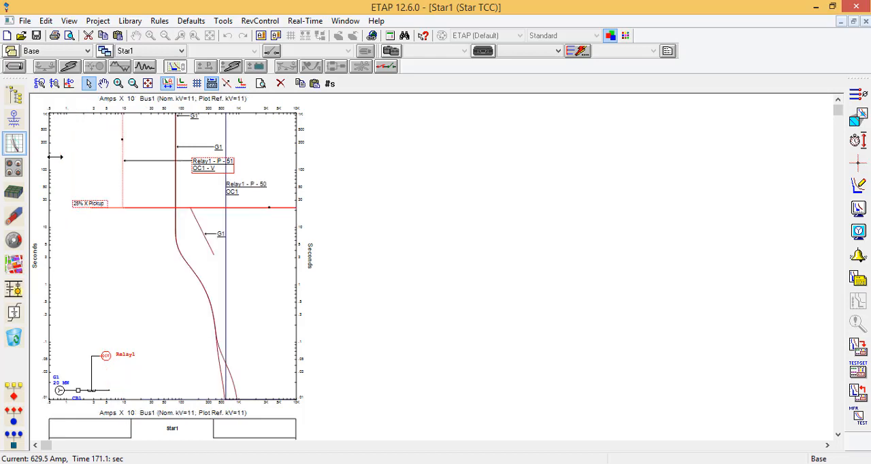
pyautogui.click(143, 343)
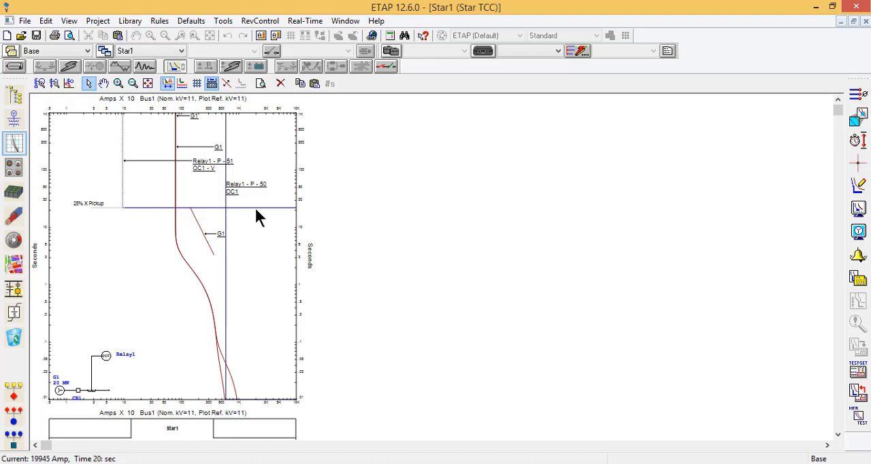
pyautogui.click(123, 154)
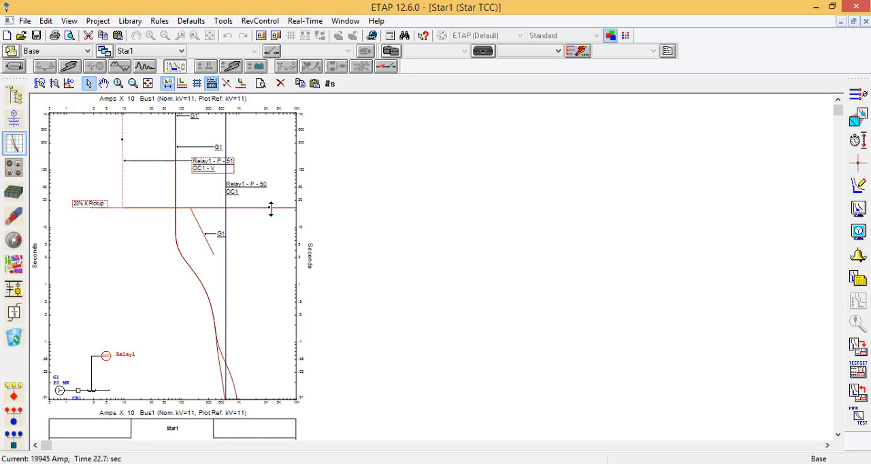
pyautogui.moveTo(273, 206); pyautogui.dragTo(277, 308)
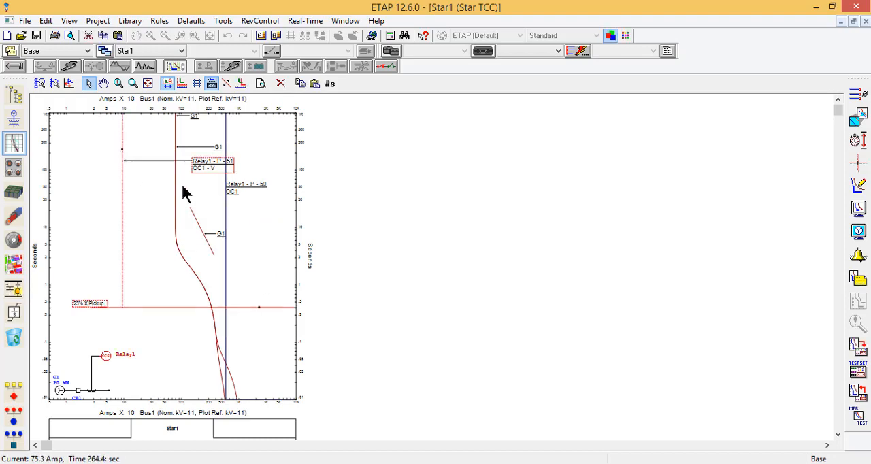
# Step: Return to the one-line diagram and create a Star View of Relay4 and Lump2
pyautogui.click(15, 123)
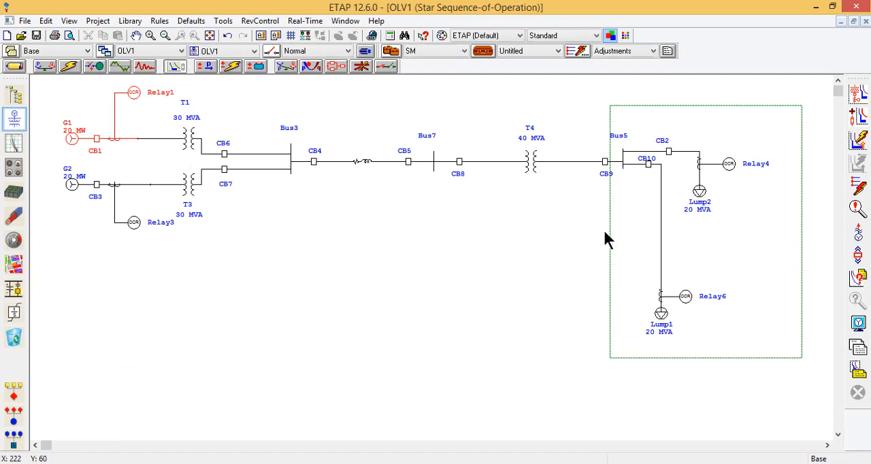
pyautogui.moveTo(680, 134); pyautogui.dragTo(741, 220)
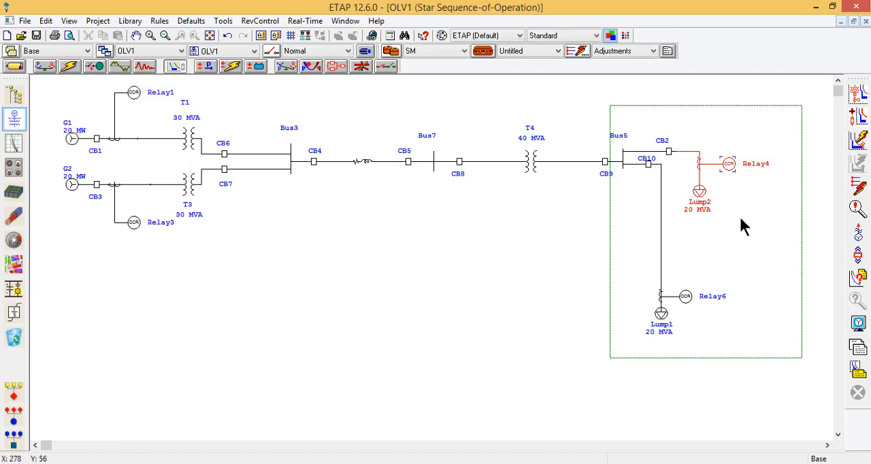
pyautogui.click(860, 95)
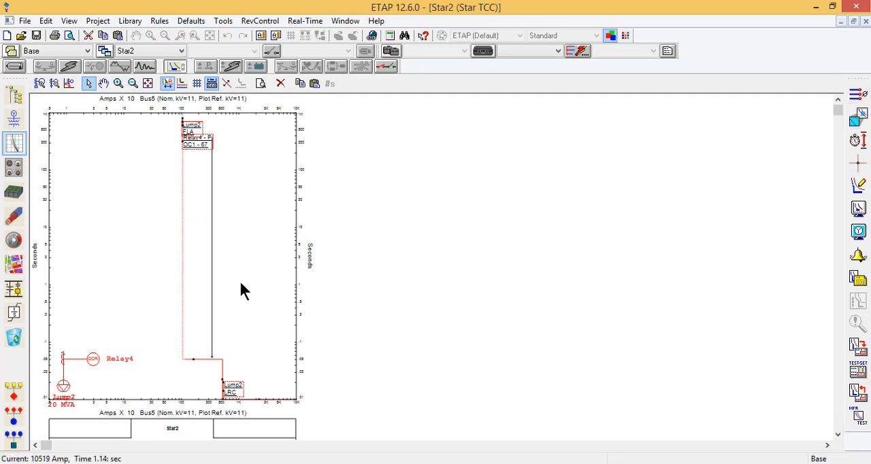
pyautogui.click(241, 283)
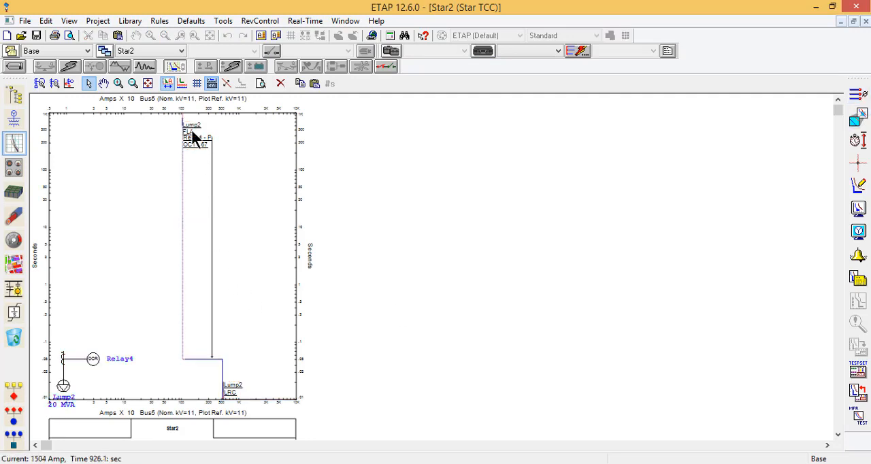
# Step: Extend Lump2's full-load current marker down to about 0.015 s and place its FLA label in the clear area beside the marker
pyautogui.moveTo(193, 133); pyautogui.dragTo(232, 128)
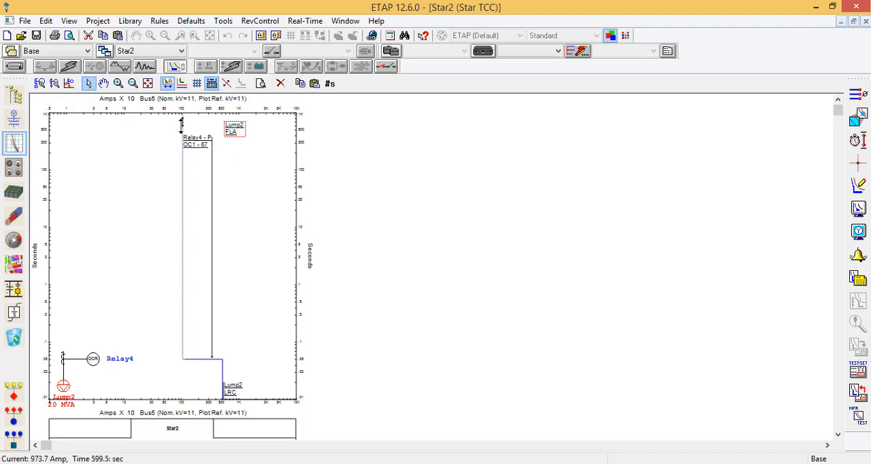
pyautogui.click(182, 378)
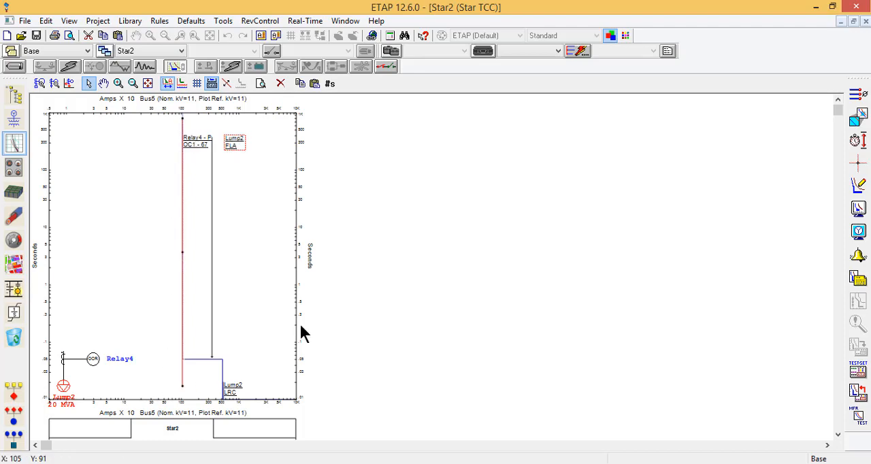
pyautogui.moveTo(234, 139); pyautogui.dragTo(168, 198)
# Step: Examine Relay4's directional 67 pickup line up close against Lump2's full-load current marker
pyautogui.click(194, 359)
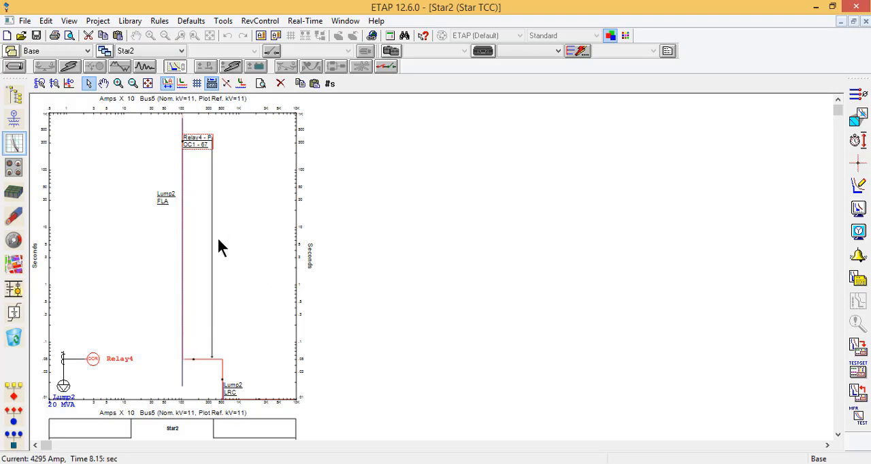
pyautogui.scroll(1, 218, 239)
pyautogui.scroll(1, 218, 247)
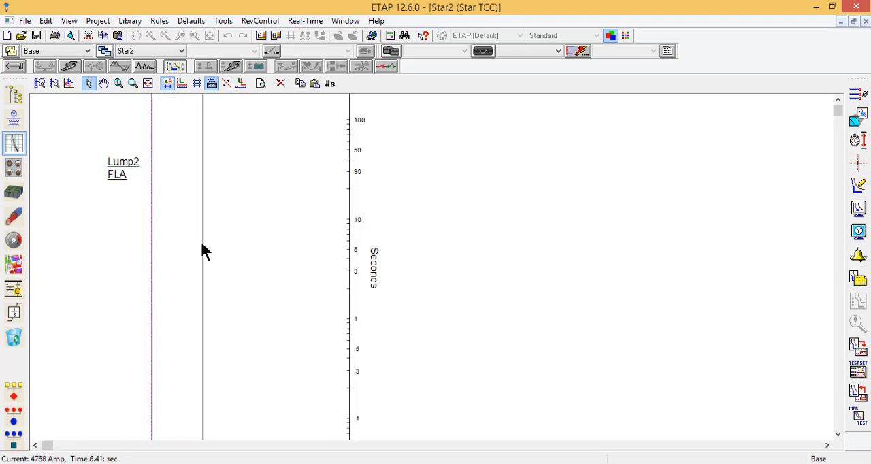
pyautogui.scroll(1, 152, 260)
pyautogui.scroll(1, 152, 261)
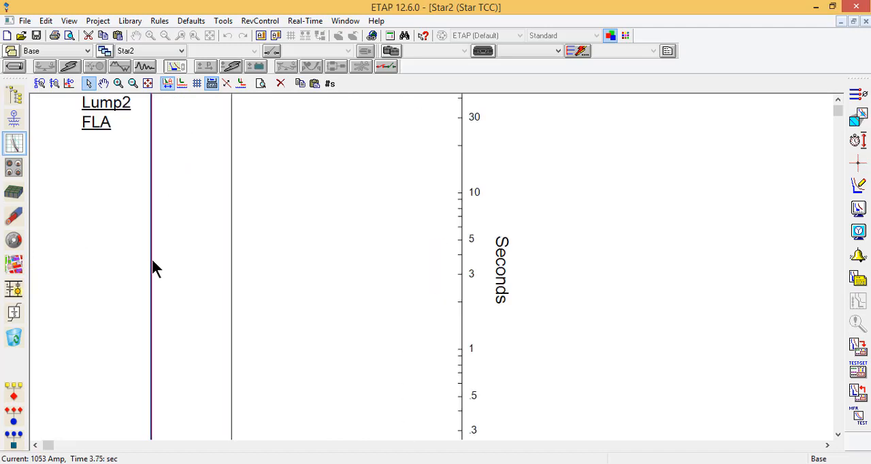
pyautogui.scroll(1, 152, 259)
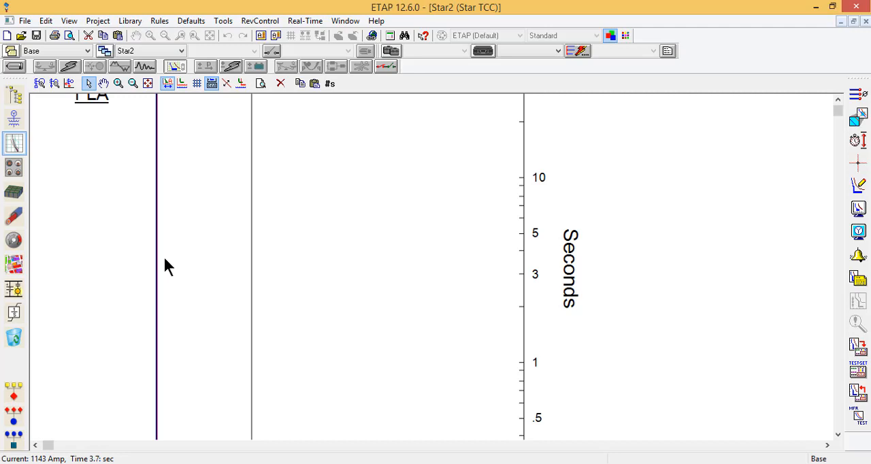
# Step: Review Relay4's phase overcurrent and instantaneous settings in its editor, leaving them as they are
pyautogui.scroll(-2, 164, 255)
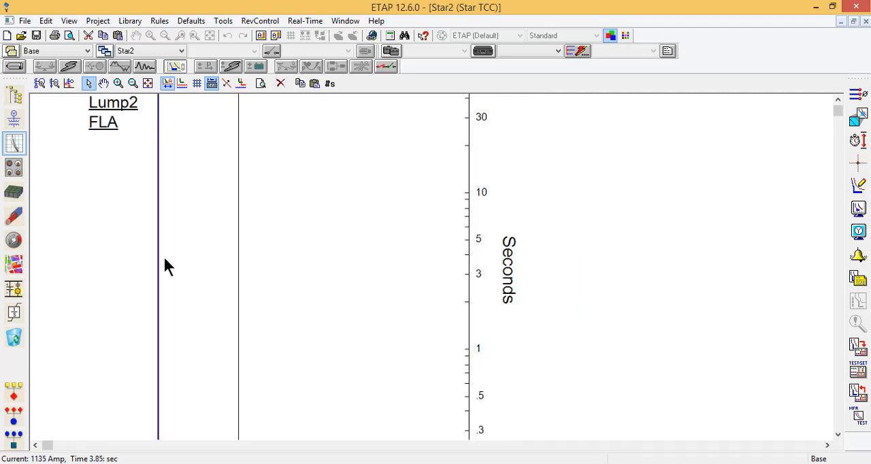
pyautogui.scroll(-3, 192, 246)
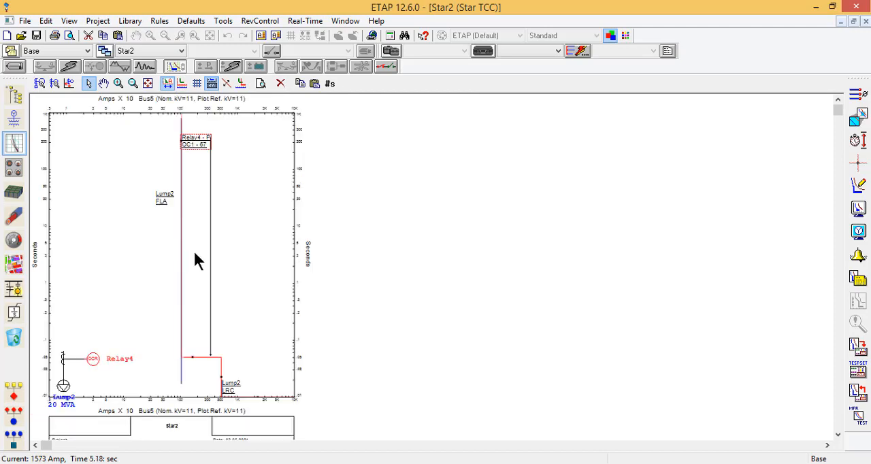
pyautogui.doubleClick(191, 360)
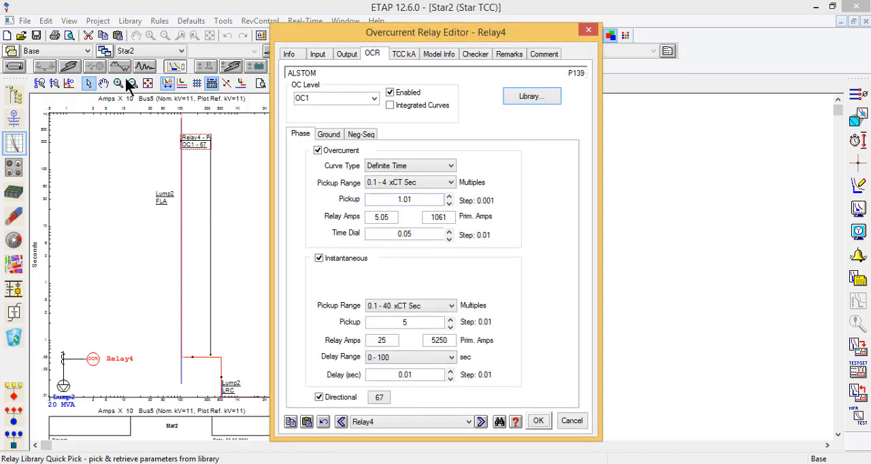
pyautogui.click(578, 422)
# Step: Place Relay4's curve label in the clear area beside its lower end and raise the 67 pickup on the plot to about 1525 A
pyautogui.moveTo(196, 141); pyautogui.dragTo(270, 330)
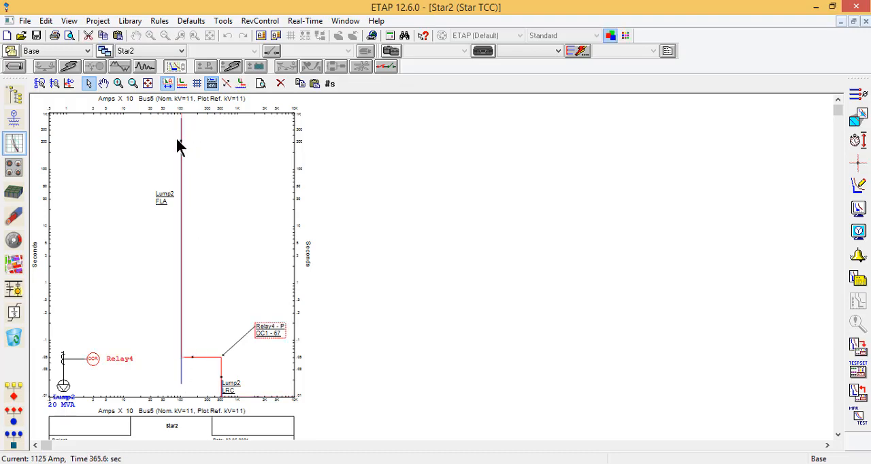
pyautogui.moveTo(183, 143); pyautogui.dragTo(191, 145)
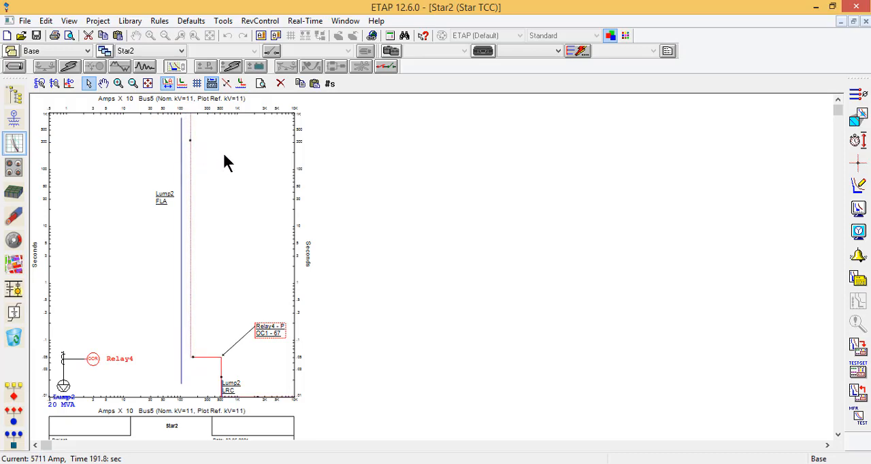
pyautogui.click(223, 151)
pyautogui.click(181, 151)
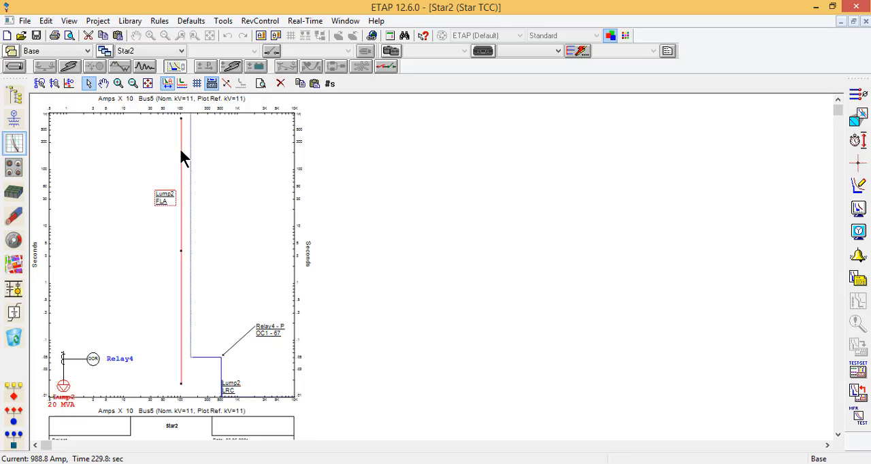
pyautogui.click(192, 162)
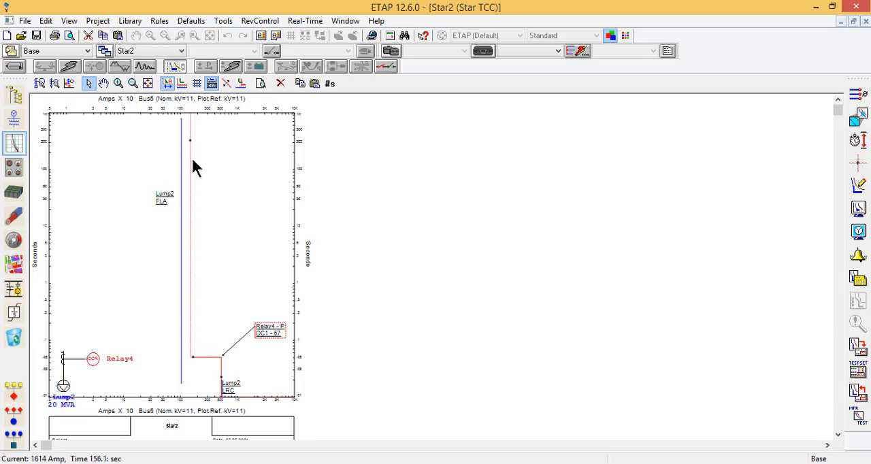
# Step: Change Relay4's phase overcurrent curve type to IEC - Normal Inverse
pyautogui.doubleClick(207, 355)
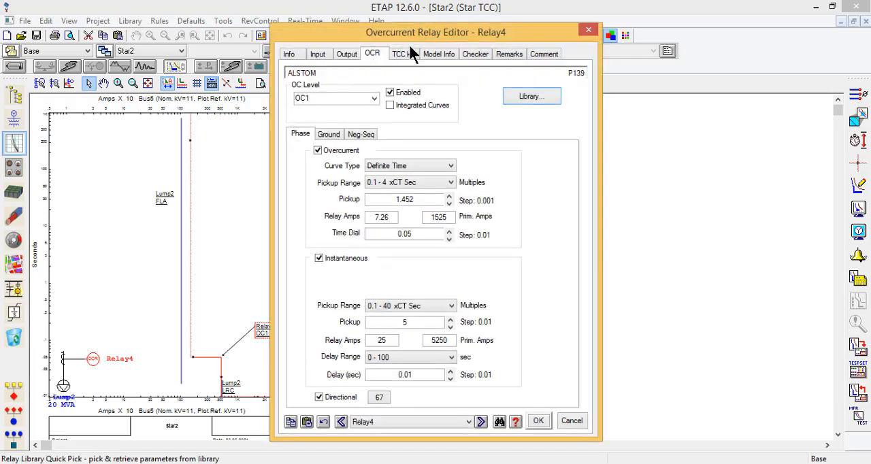
pyautogui.click(414, 164)
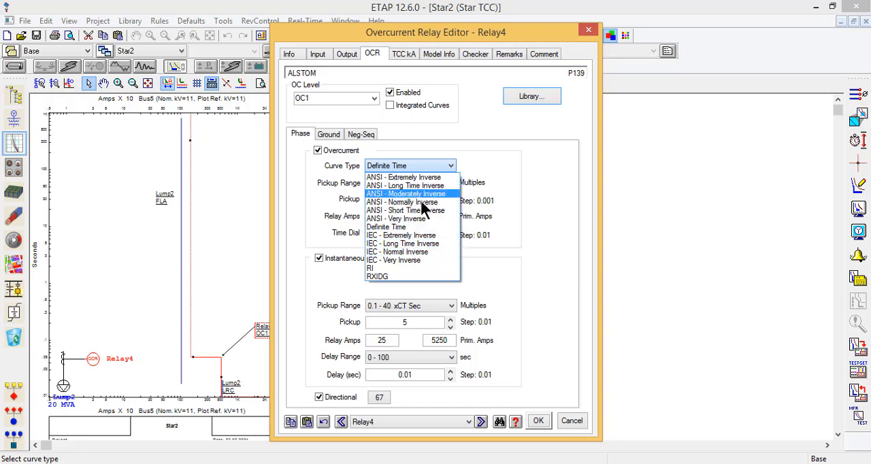
pyautogui.click(417, 253)
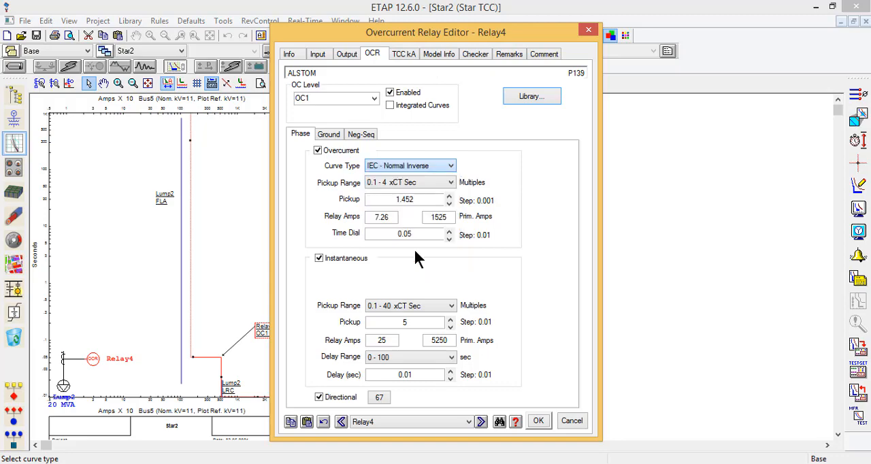
pyautogui.click(536, 420)
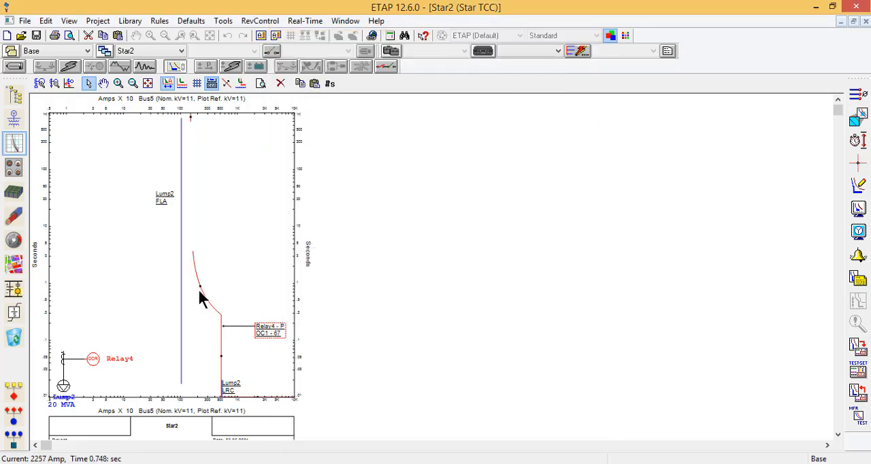
# Step: Lower Relay4's inverse-curve pickup on the plot until it lines up with Lump2's full-load current marker
pyautogui.moveTo(199, 288)
pyautogui.mouseDown()
pyautogui.moveTo(197, 258)
pyautogui.moveTo(199, 286)
pyautogui.mouseUp()
pyautogui.moveTo(199, 286)
pyautogui.moveTo(189, 119); pyautogui.dragTo(181, 117)
pyautogui.click(251, 293)
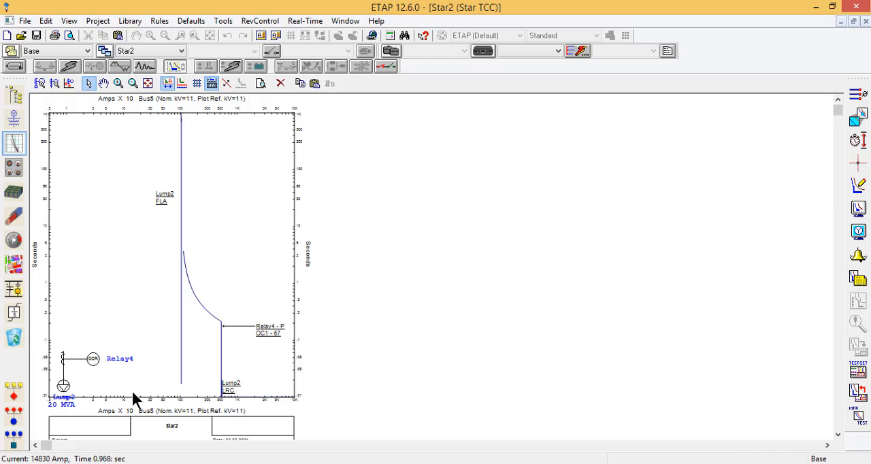
# Step: Read the current and trip time with the crosshair along Relay4's inverse curve, at its knee and at its instantaneous end
pyautogui.click(851, 162)
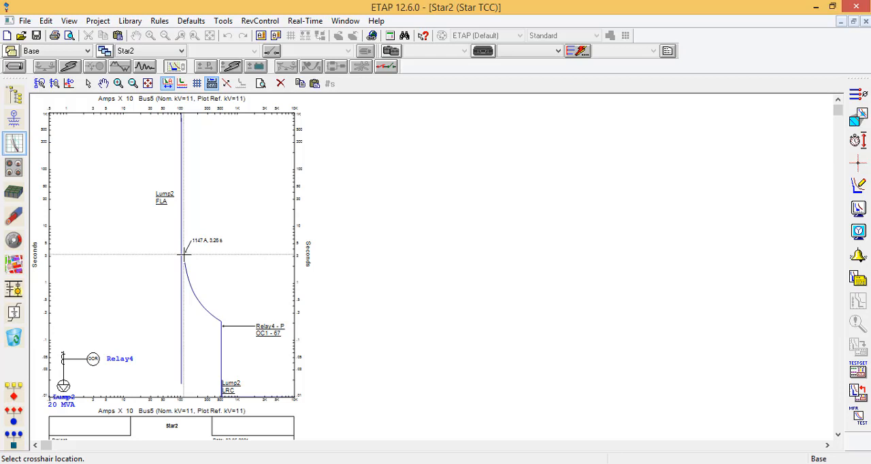
pyautogui.click(183, 255)
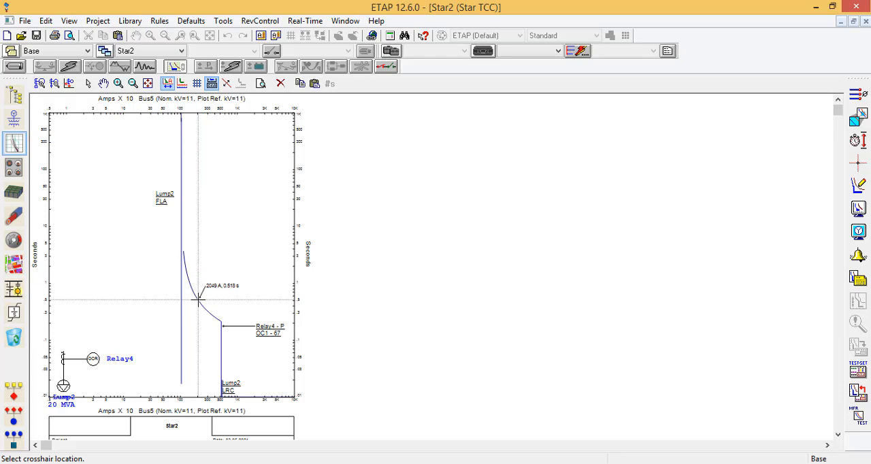
pyautogui.press('ctrl')
pyautogui.press('ctrl')
pyautogui.press('ctrl')
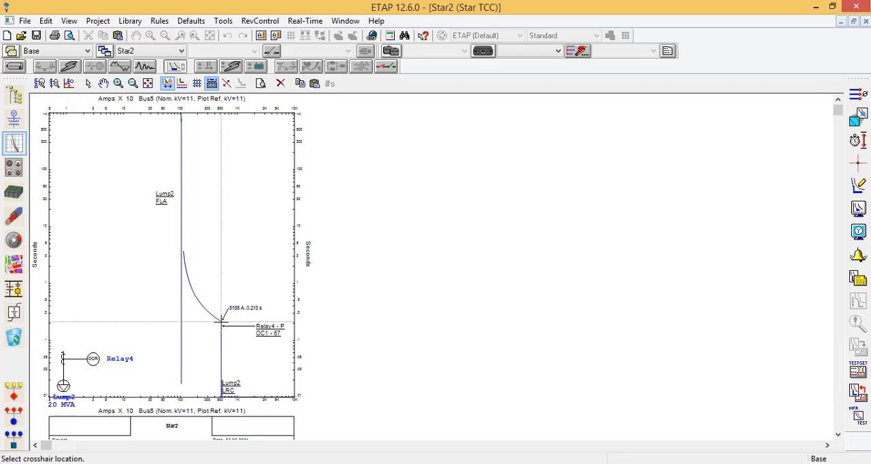
pyautogui.click(221, 322)
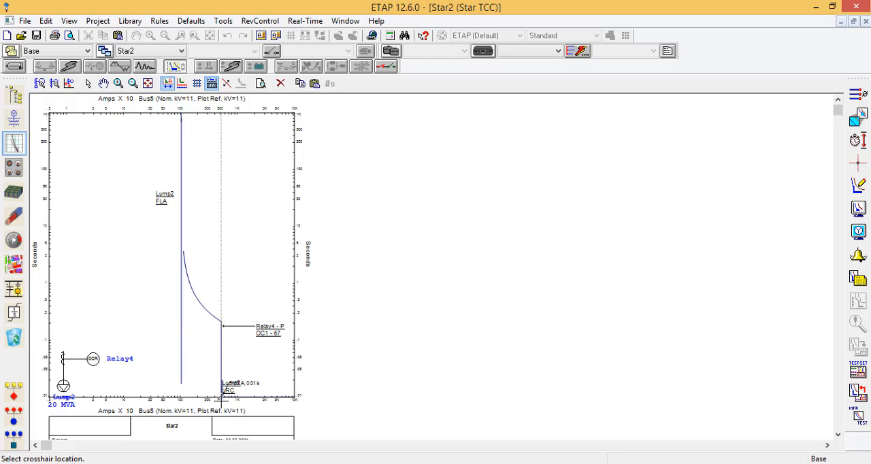
pyautogui.press('Escape')
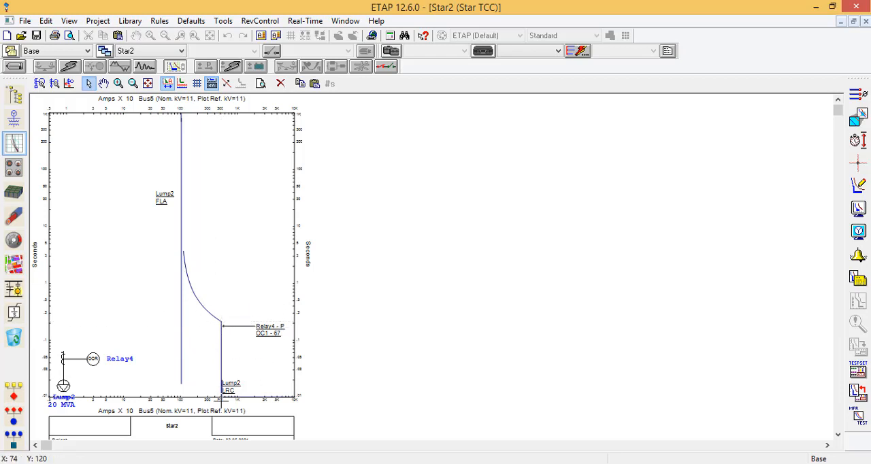
# Step: Return to the one-line diagram
pyautogui.click(14, 97)
pyautogui.click(14, 119)
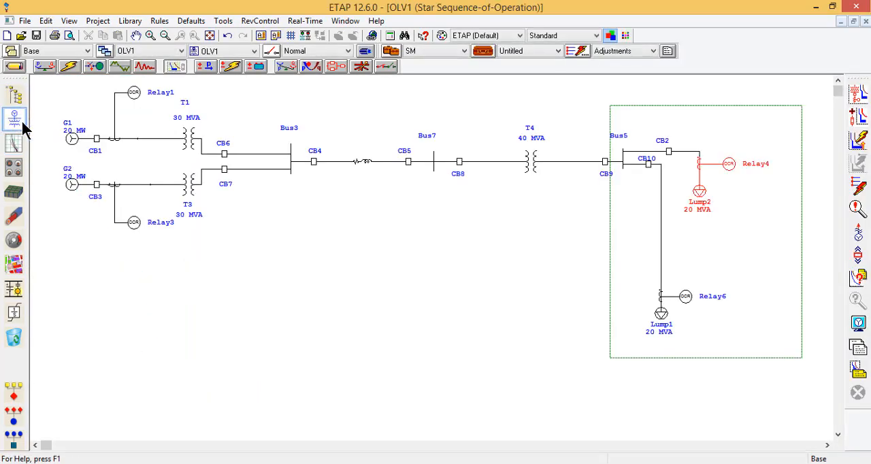